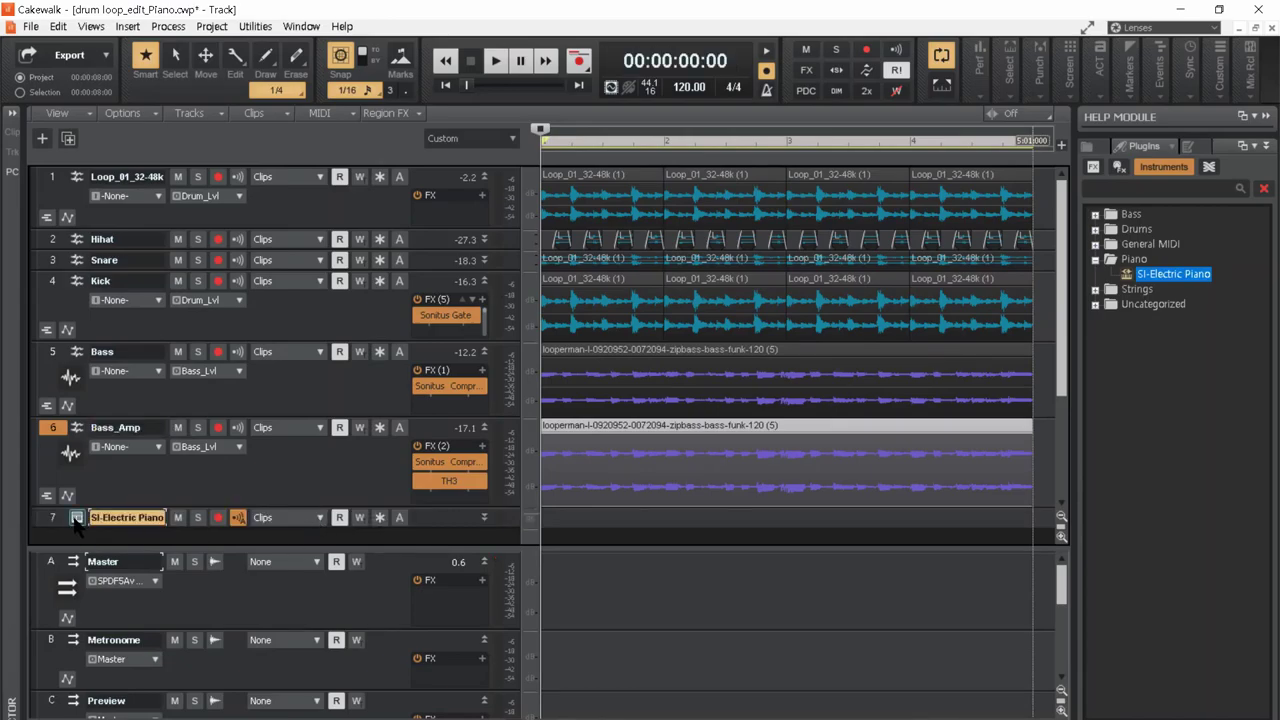
- Open the SI-Electric Piano instrument window from track 7 and place it over the middle of the track view
click(76, 518)
drag(497, 18, 1036, 147)
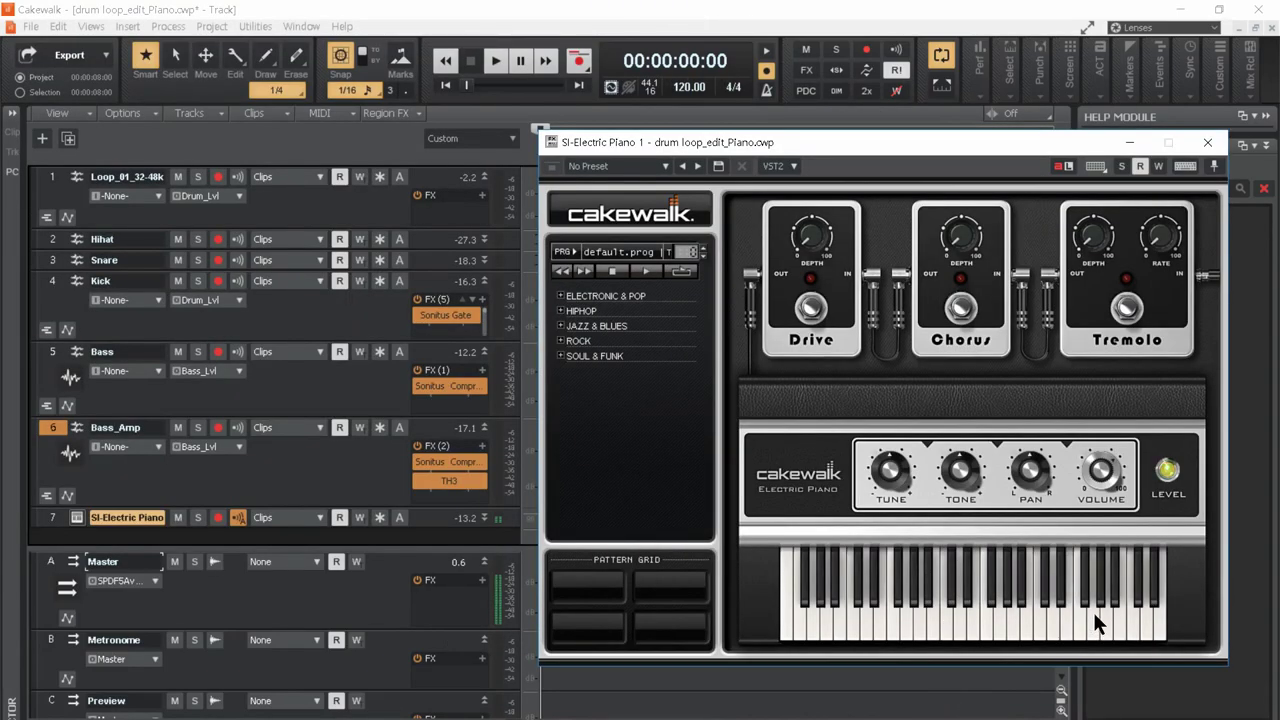
drag(929, 143, 628, 8)
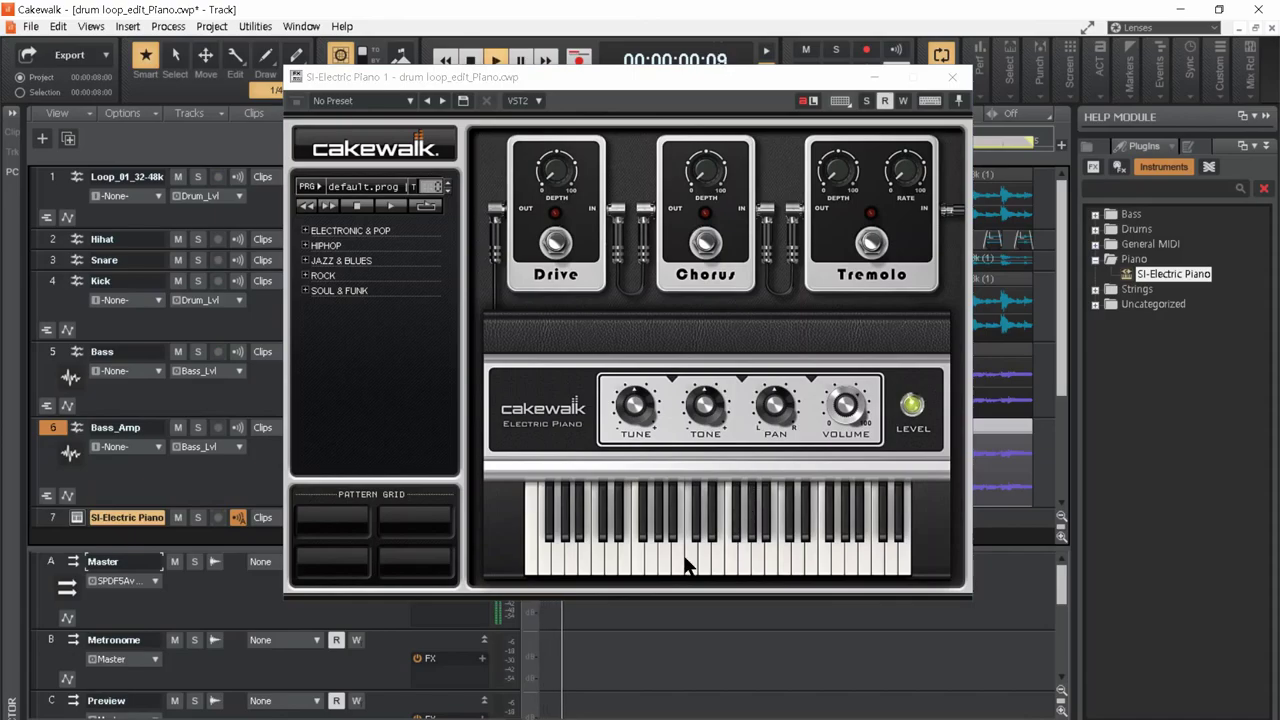
- Play the project and audition keys on the SI-Electric Piano keyboard to find notes that fit the bass and drums
click(588, 570)
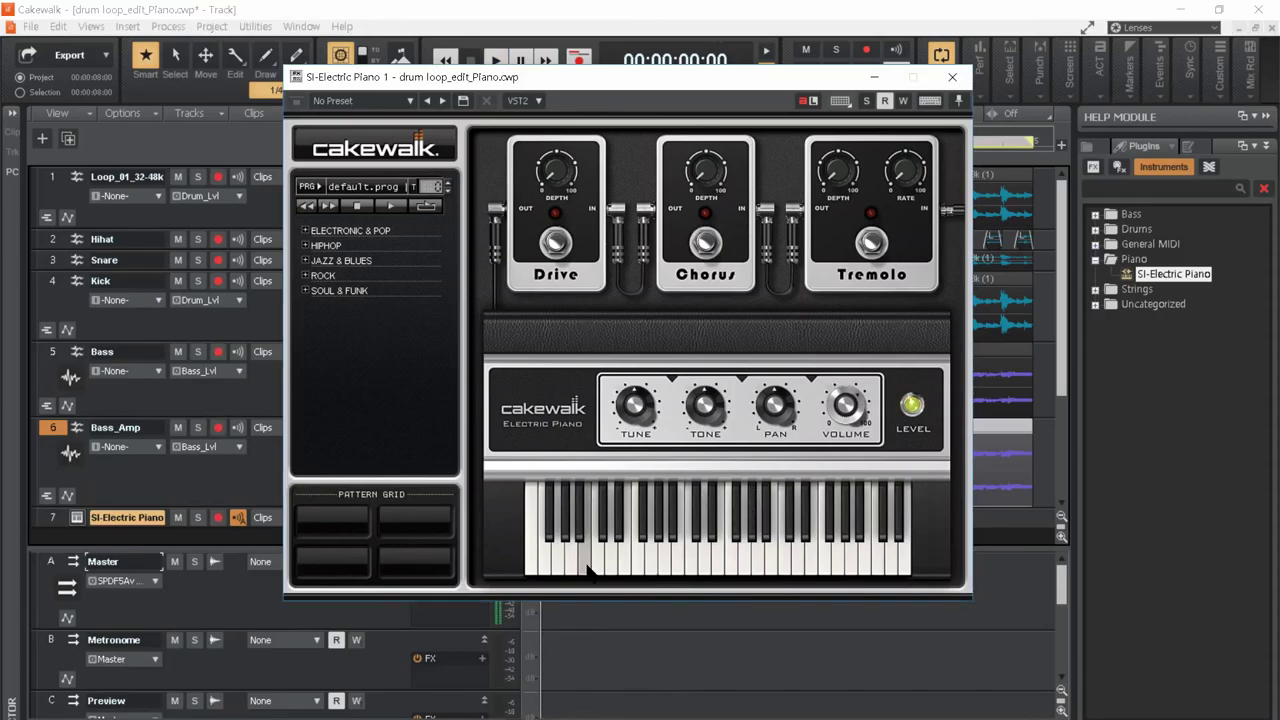
click(588, 570)
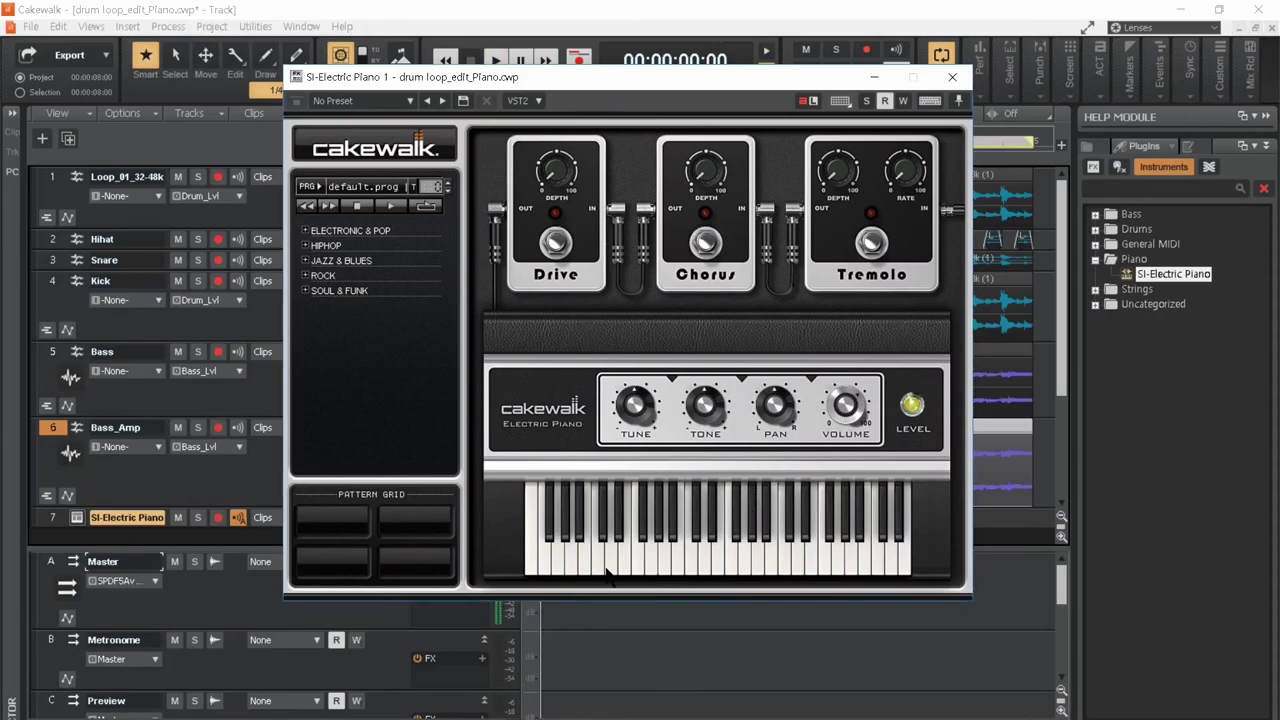
click(670, 18)
key(space)
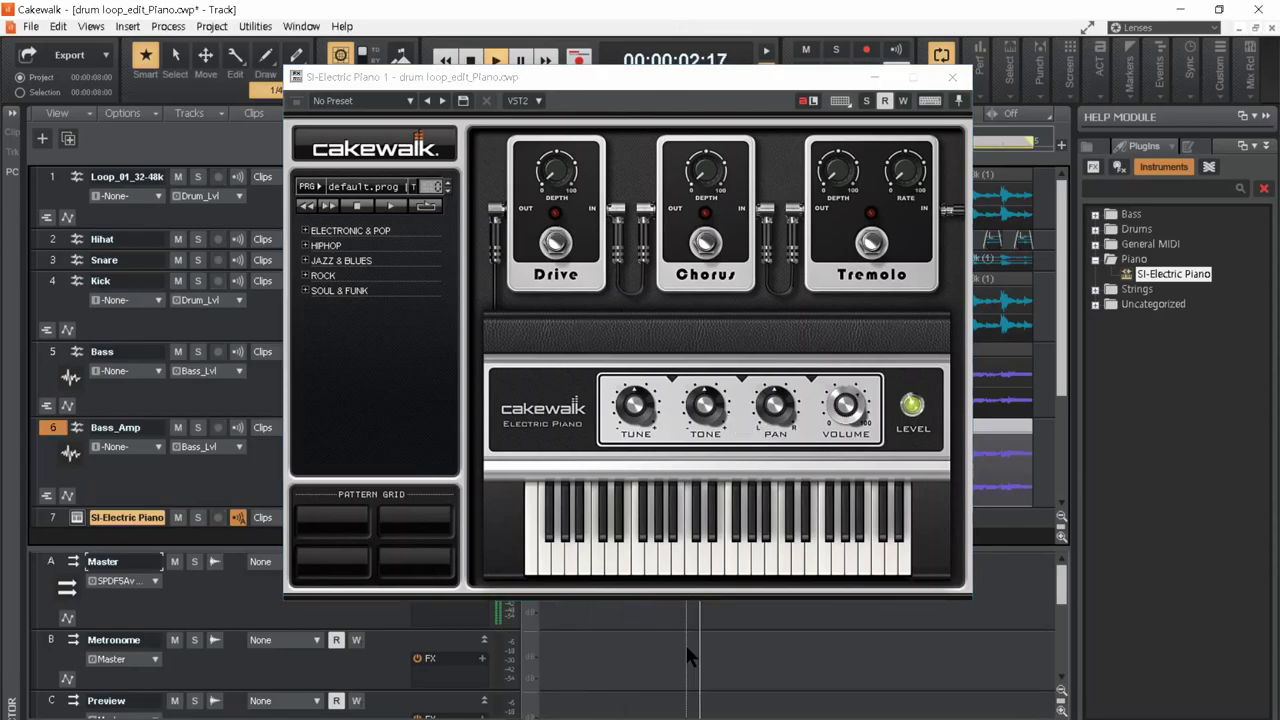
key(space)
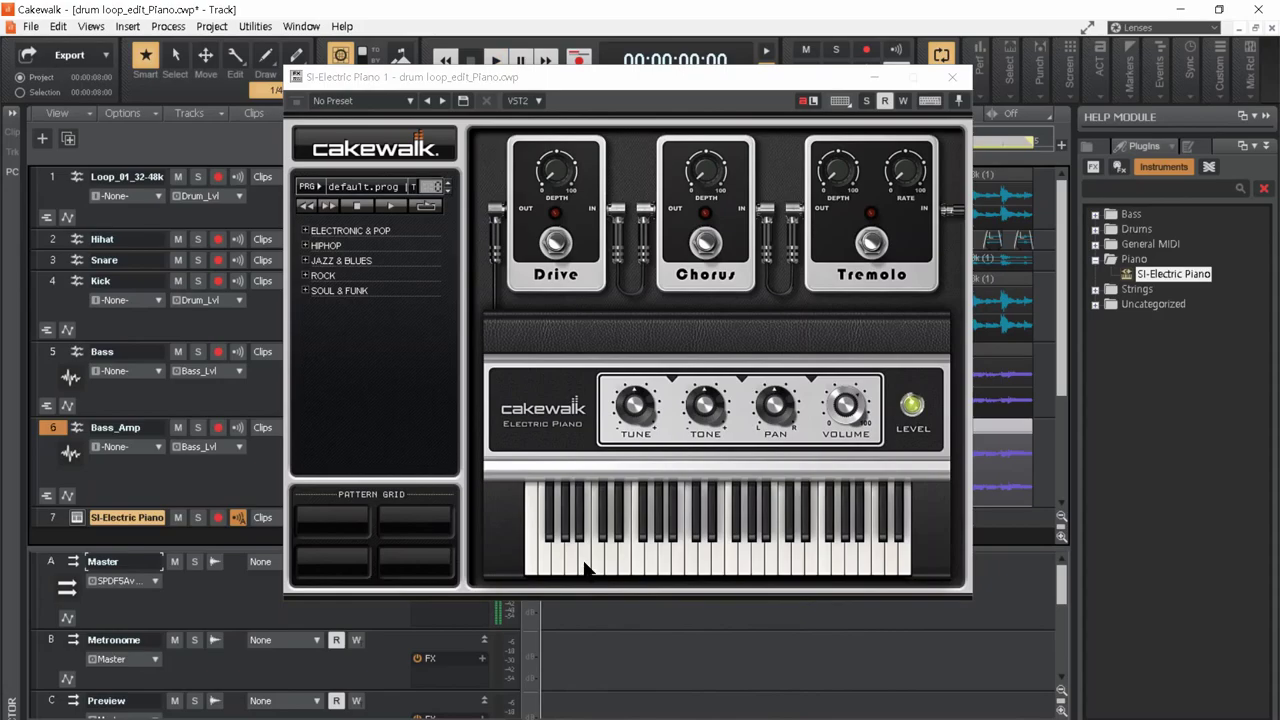
click(587, 567)
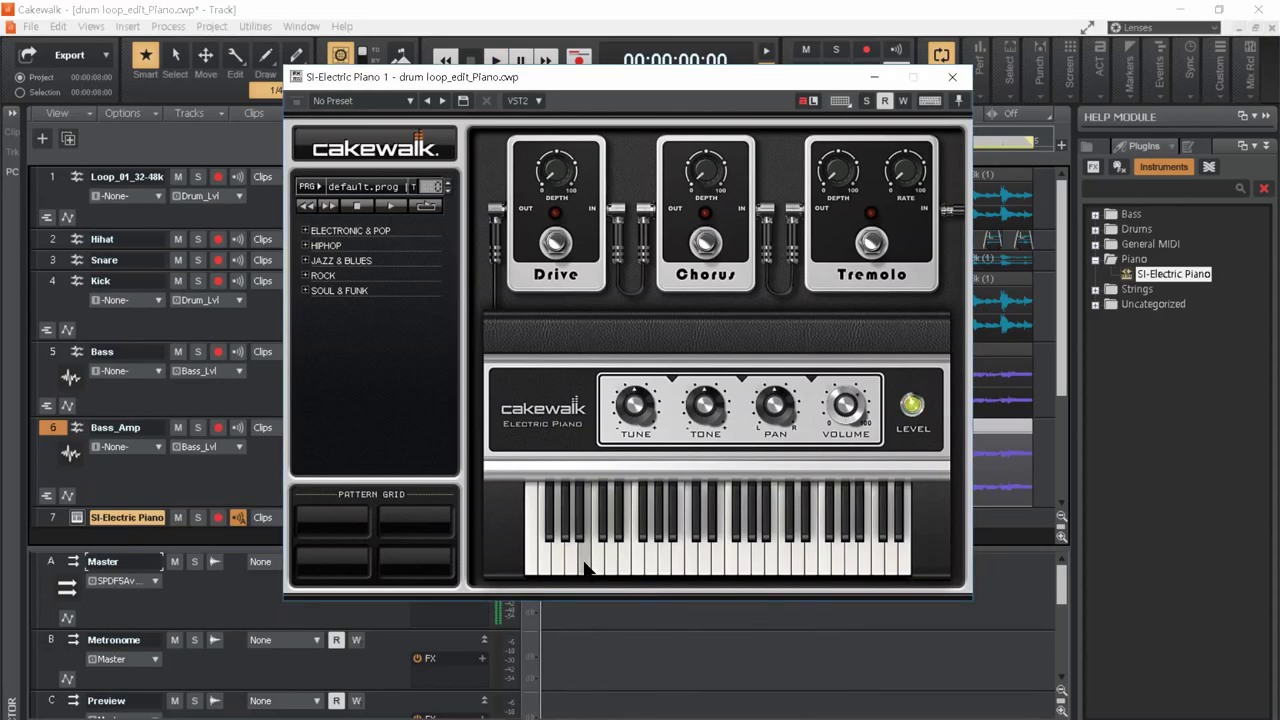
click(610, 565)
click(623, 568)
click(664, 566)
click(677, 565)
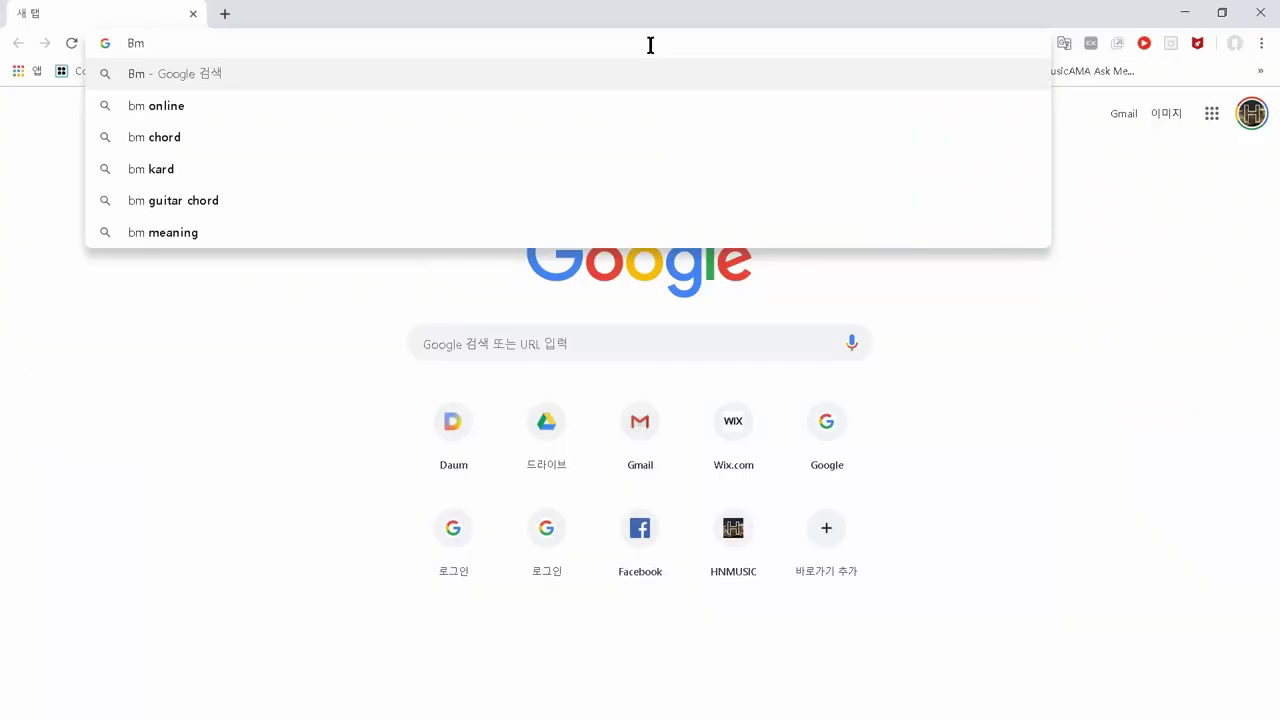
- Search the web for "bm chord progression" and view the Autochords chord progression generator from the results
text(cho)
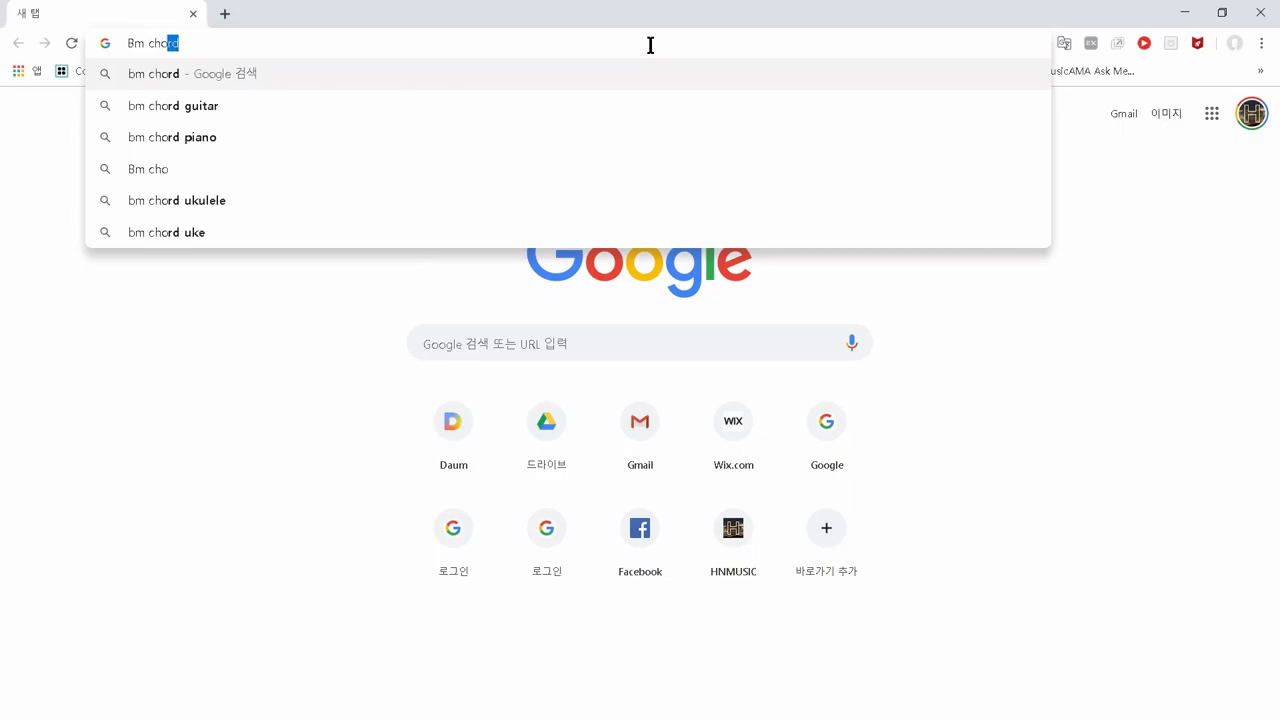
text(rd p)
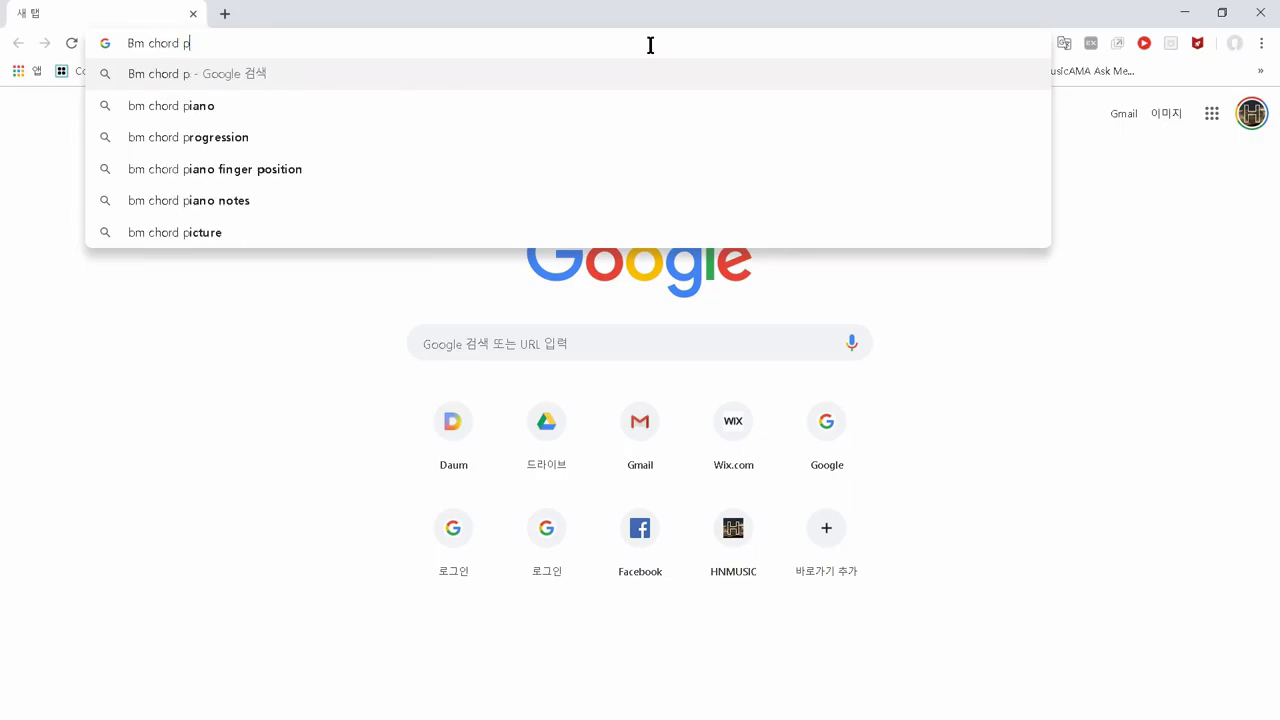
key(Down)
key(Down)
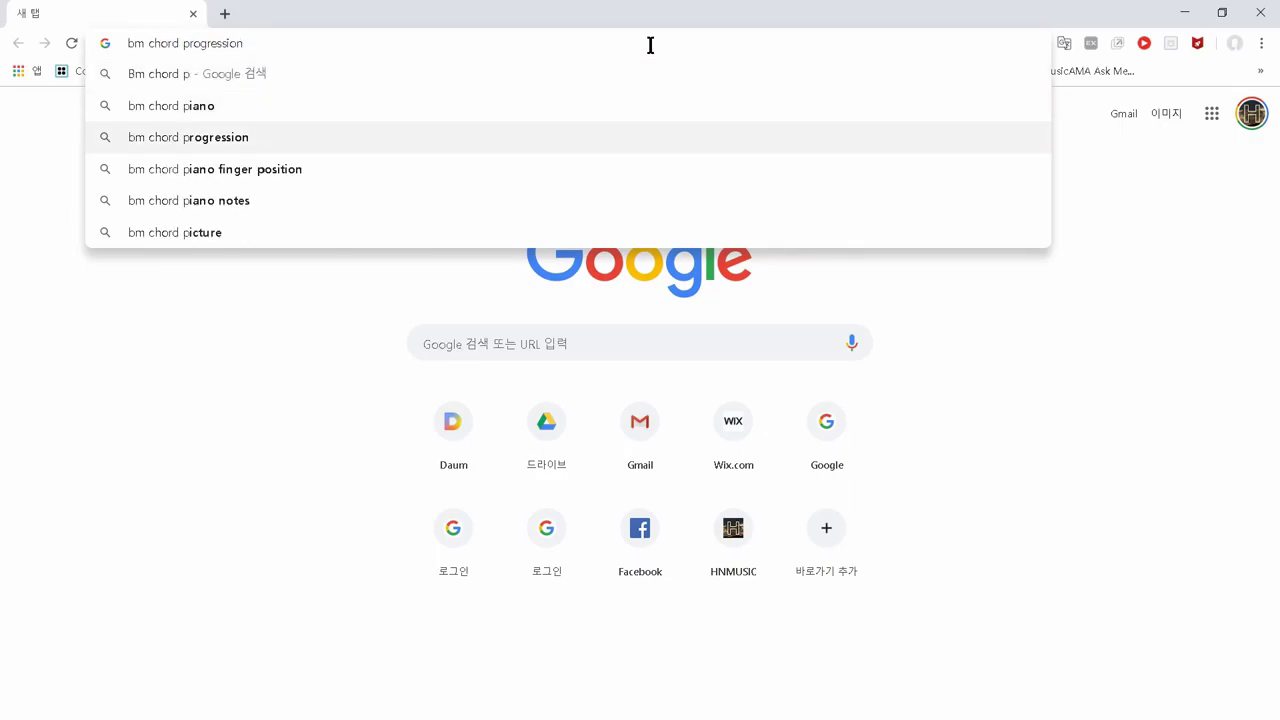
key(Return)
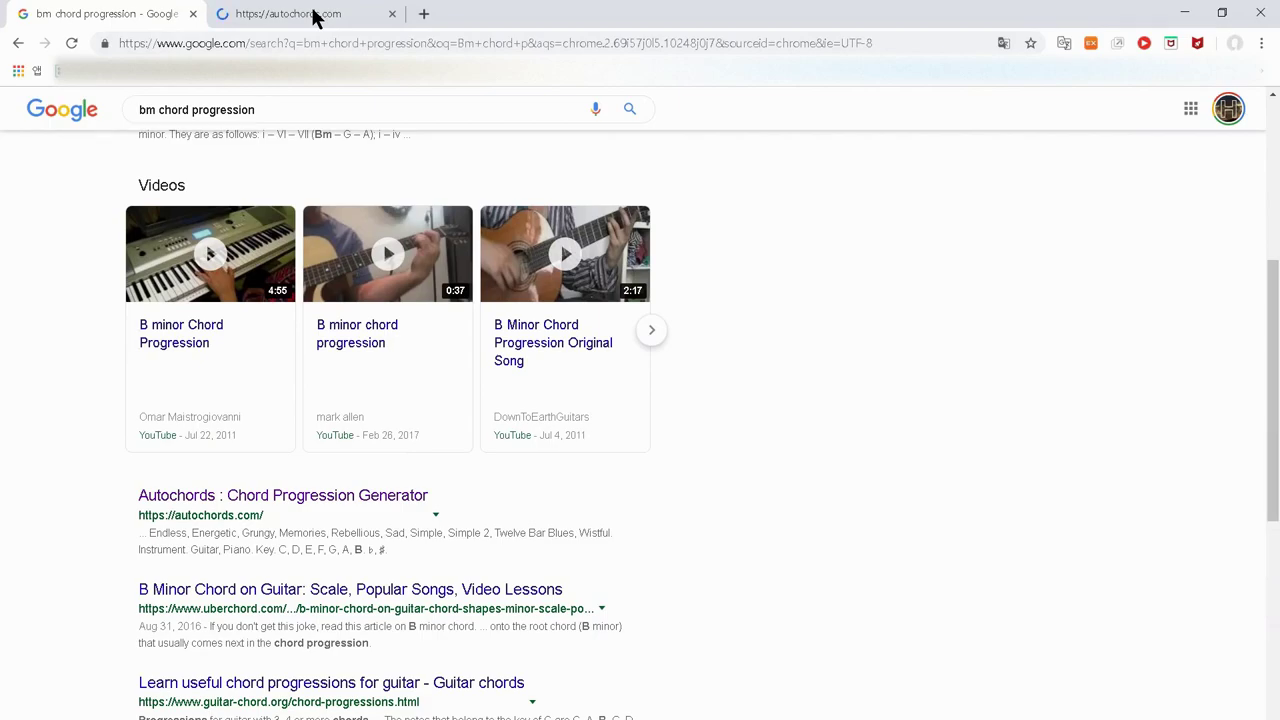
click(314, 14)
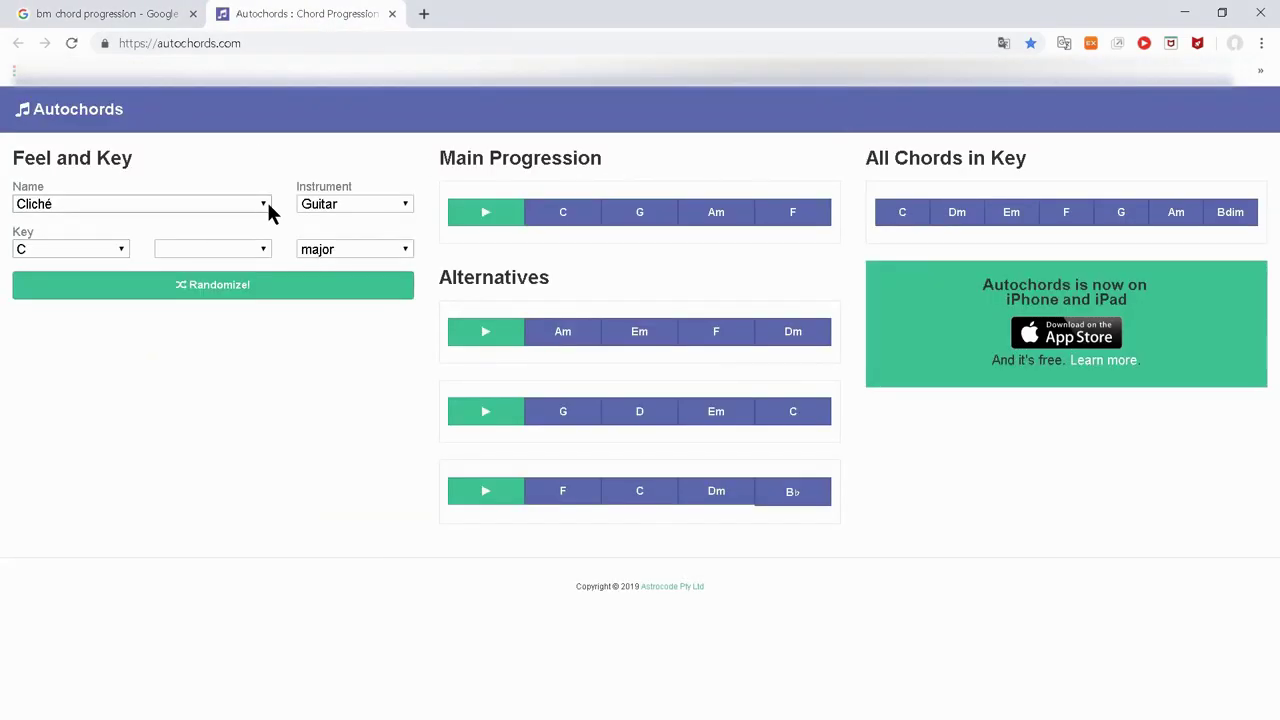
- Set the progression feel to Energetic and the instrument to Piano
click(266, 203)
click(128, 412)
click(402, 204)
click(374, 252)
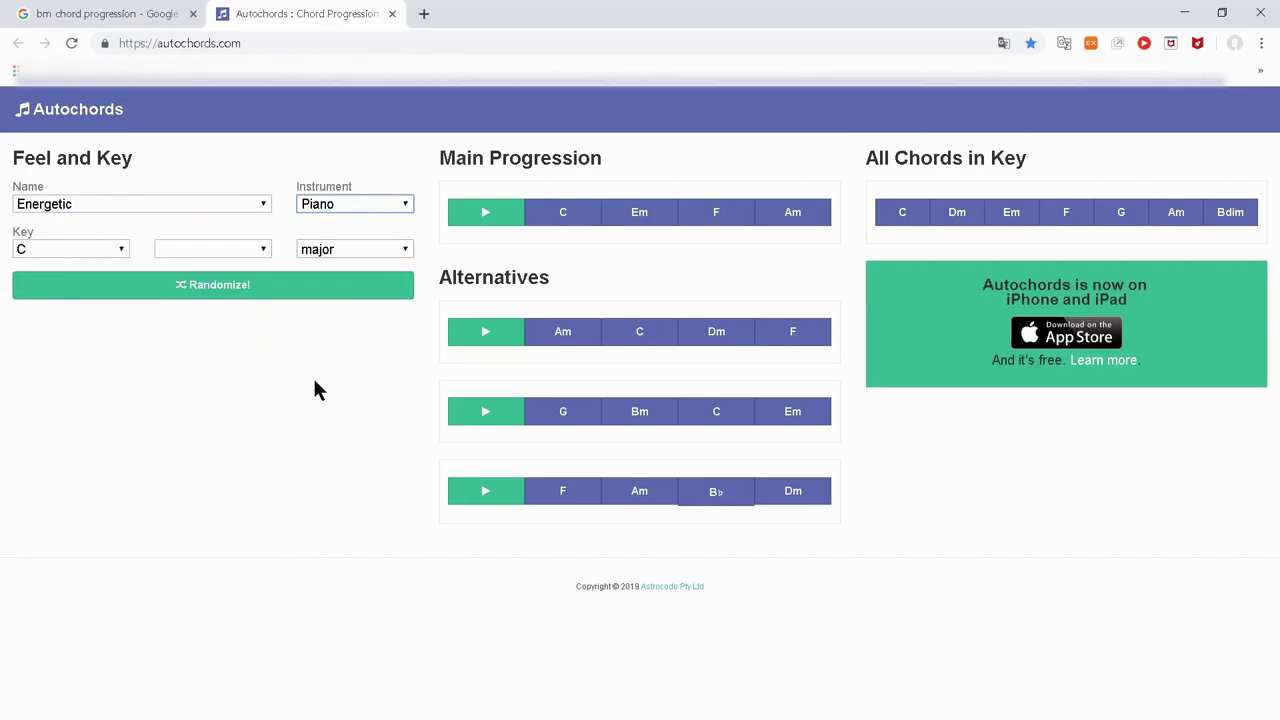
- Set the key to B minor with no accidental and play the main progression
click(124, 249)
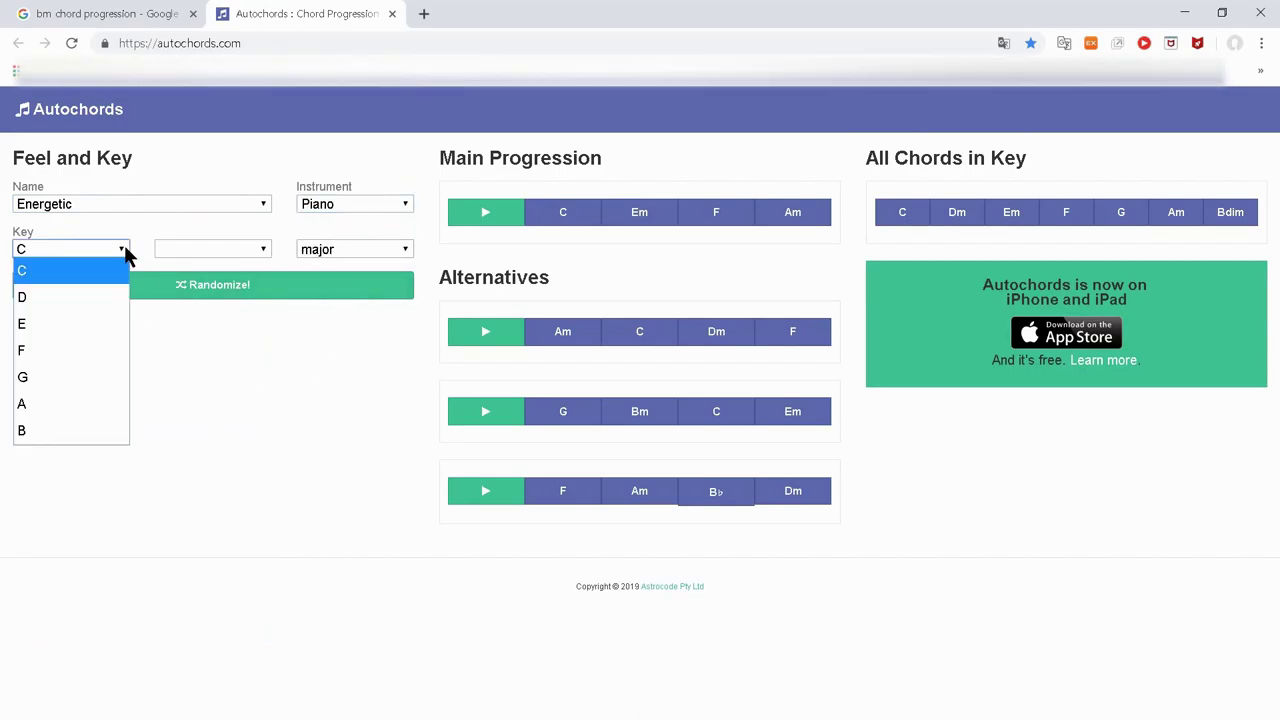
click(97, 438)
click(264, 249)
click(380, 252)
click(404, 249)
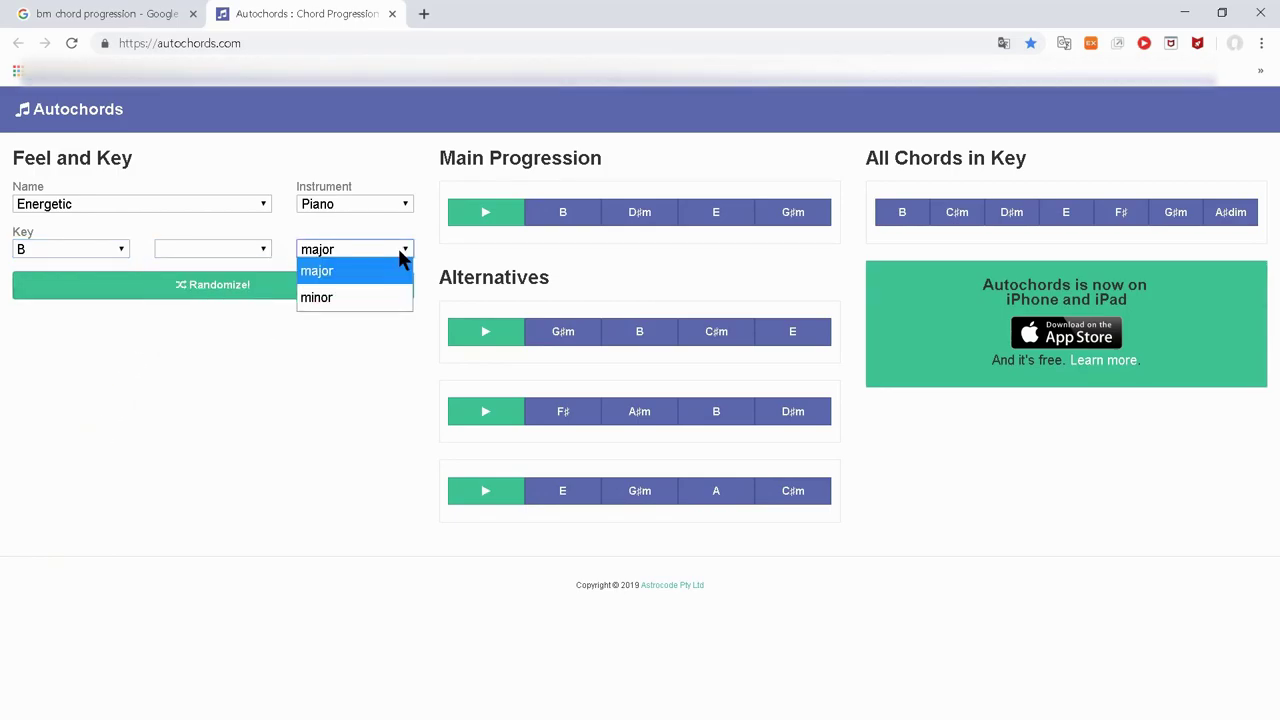
click(367, 303)
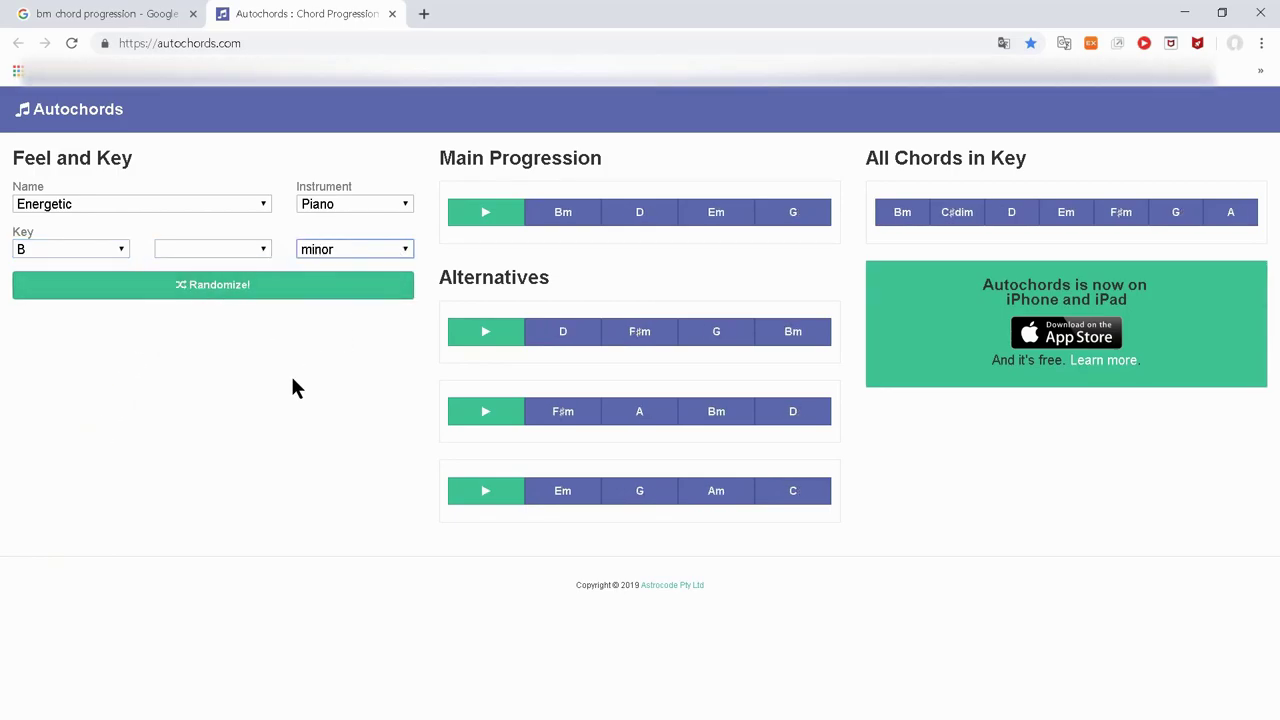
click(476, 220)
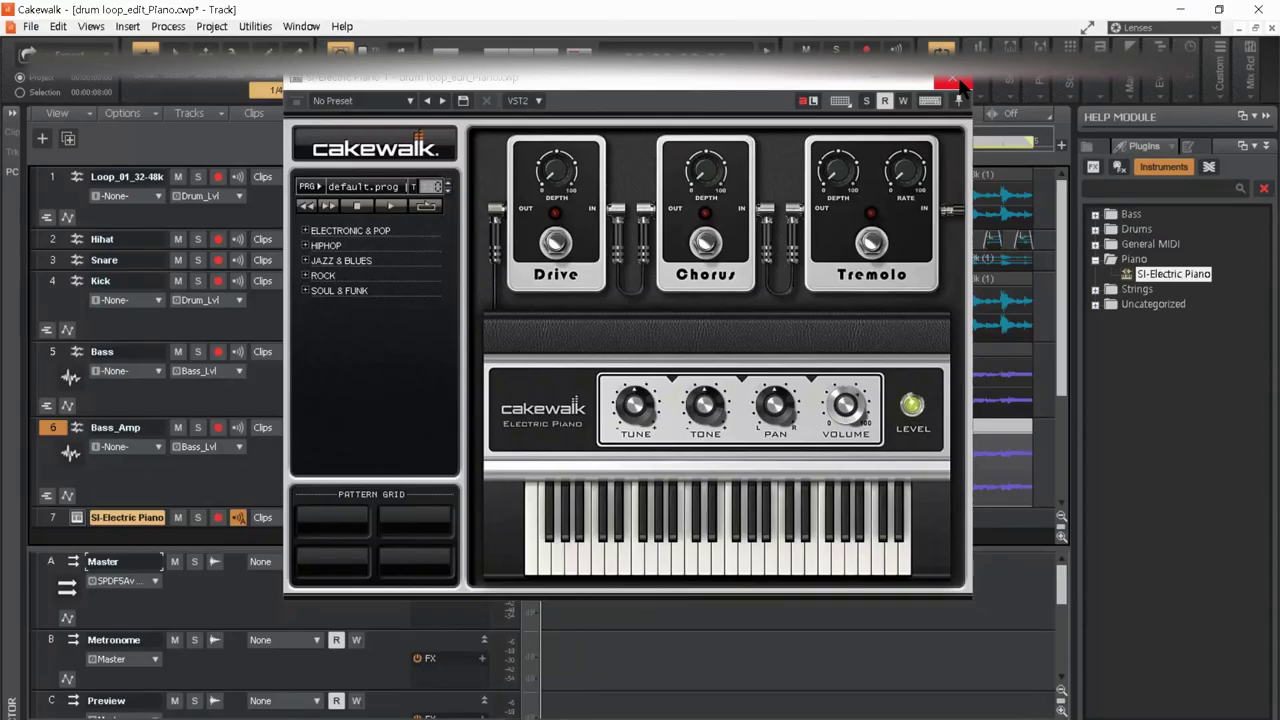
- Back in Cakewalk, close the SI-Electric Piano window and open the Staff view for track 7
click(955, 80)
scroll(128, 408, down, 2)
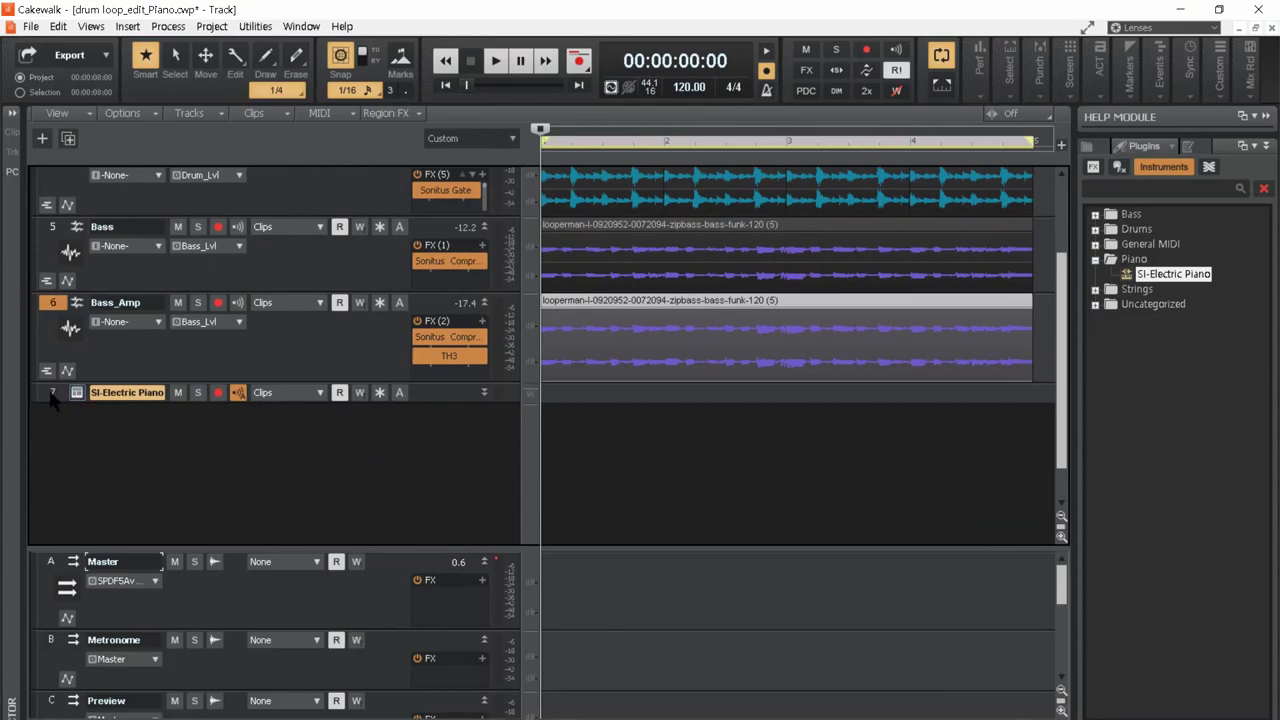
click(52, 395)
click(92, 27)
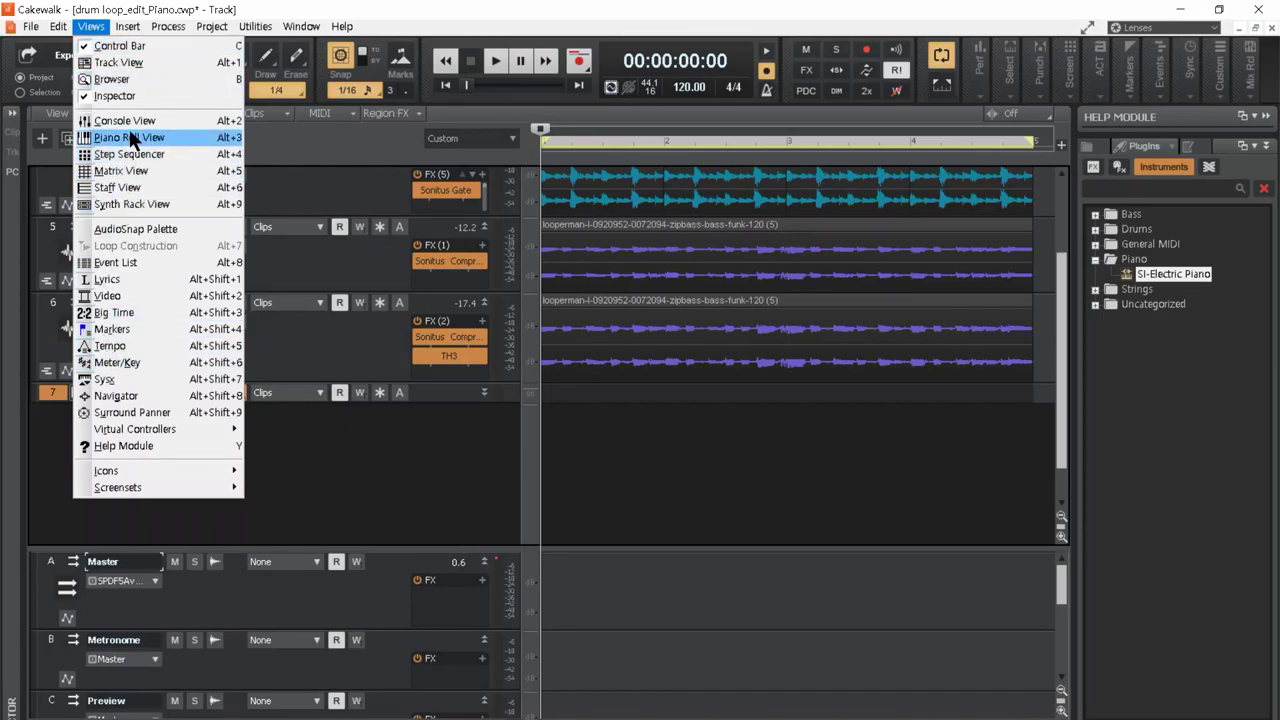
click(125, 186)
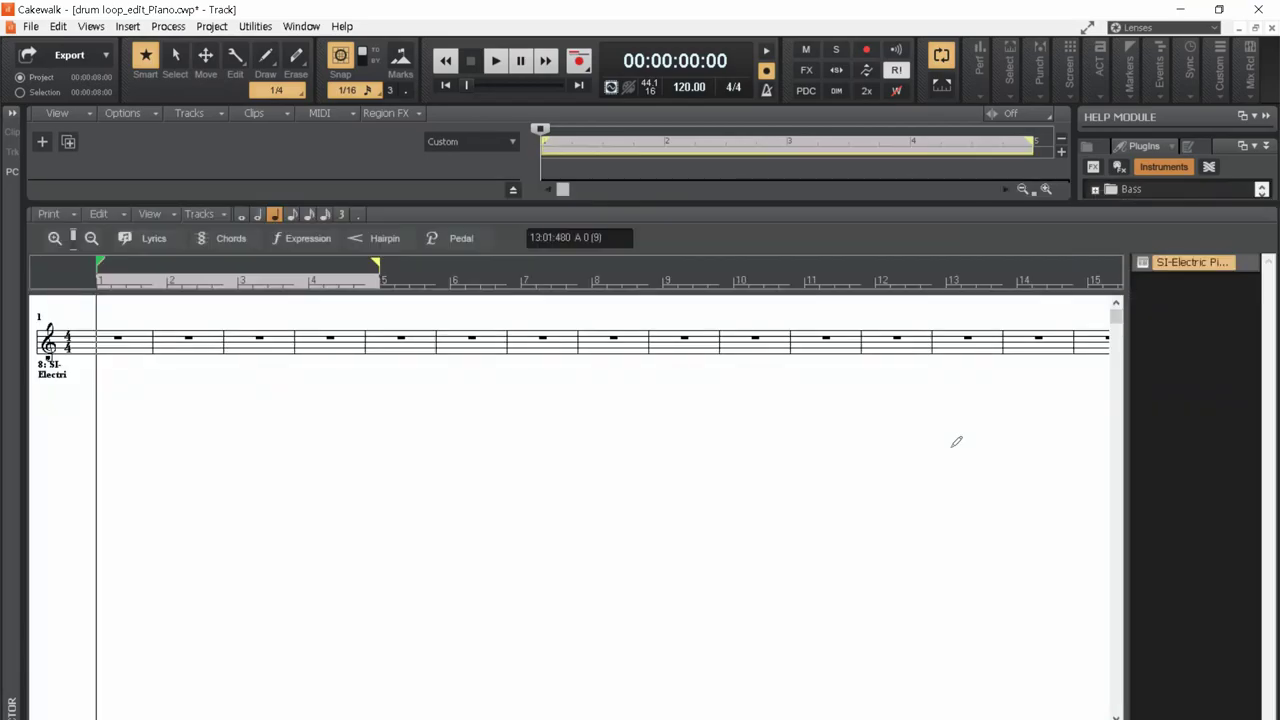
- Change the clef of the SI-Electric Piano 1 staff to Treble/Bass in the staff layout
mouse_move(73, 237)
mouse_down()
mouse_move(87, 272)
mouse_move(72, 237)
mouse_up()
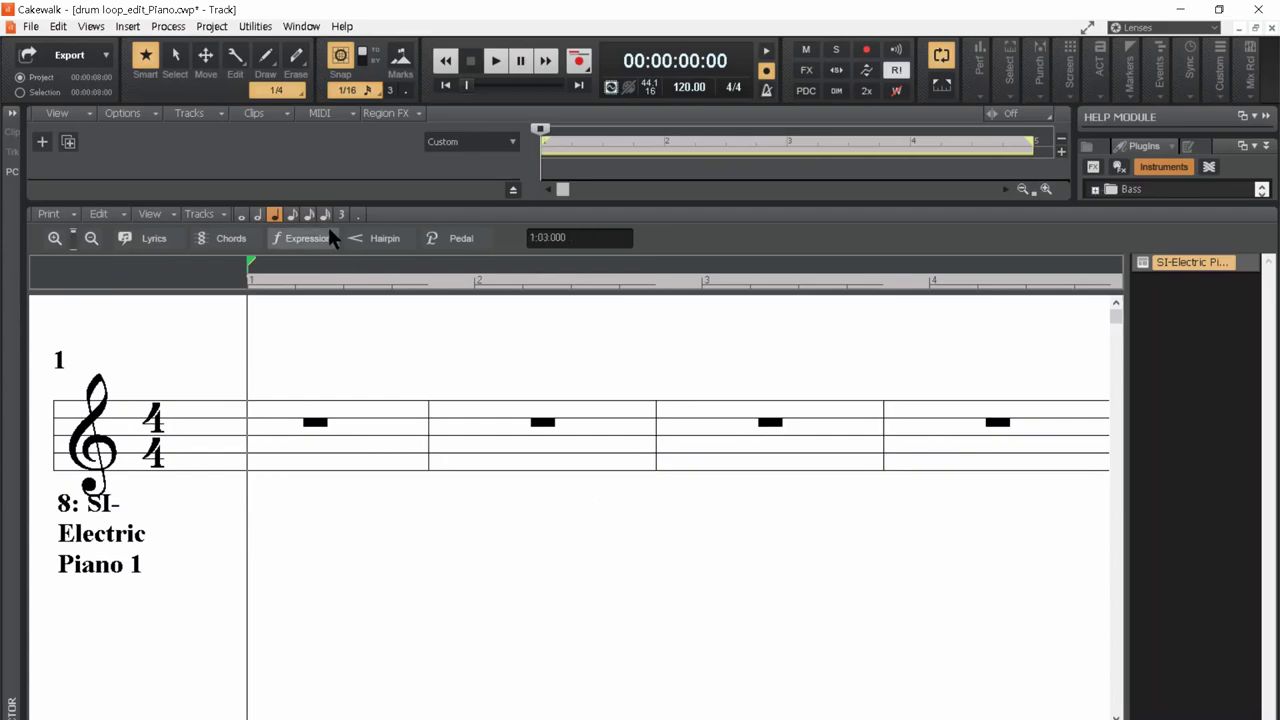
click(105, 214)
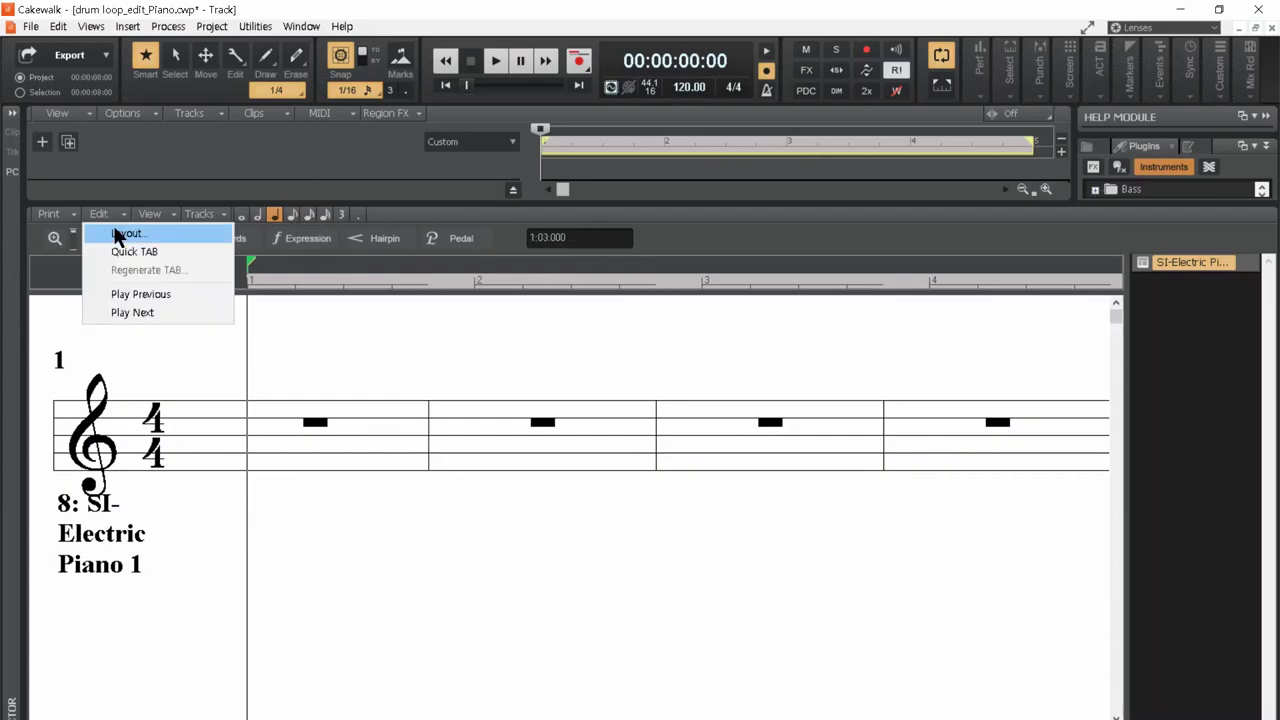
click(114, 230)
click(693, 340)
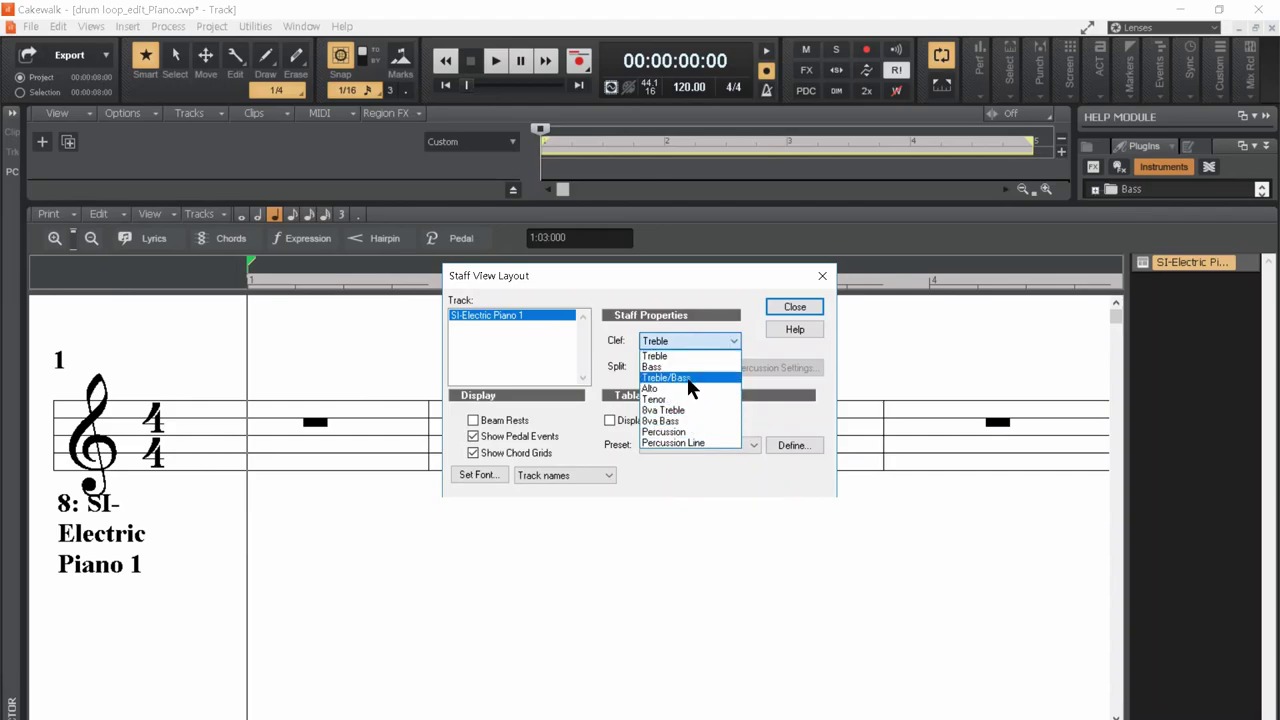
click(687, 377)
click(795, 308)
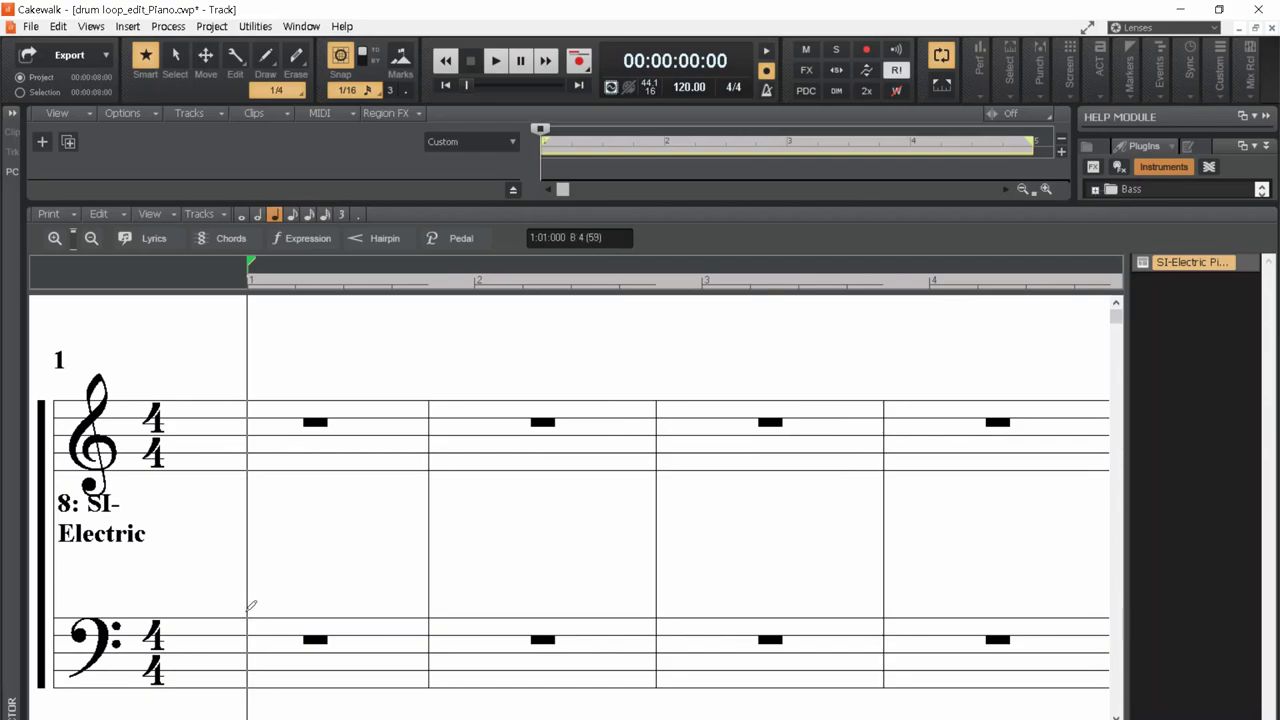
- Enter a quarter-note chord at the start of measure 1, with B 4 in the bass staff and D#5, F# and A in the treble staff
click(247, 609)
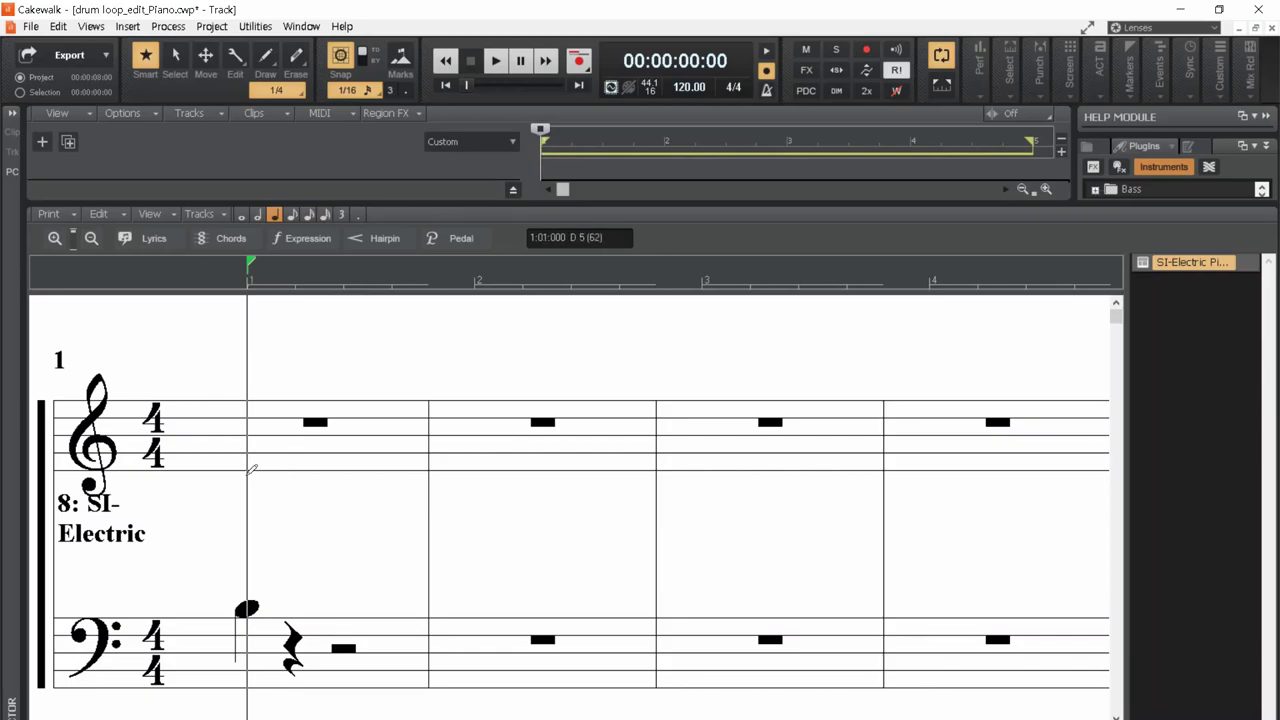
click(247, 479)
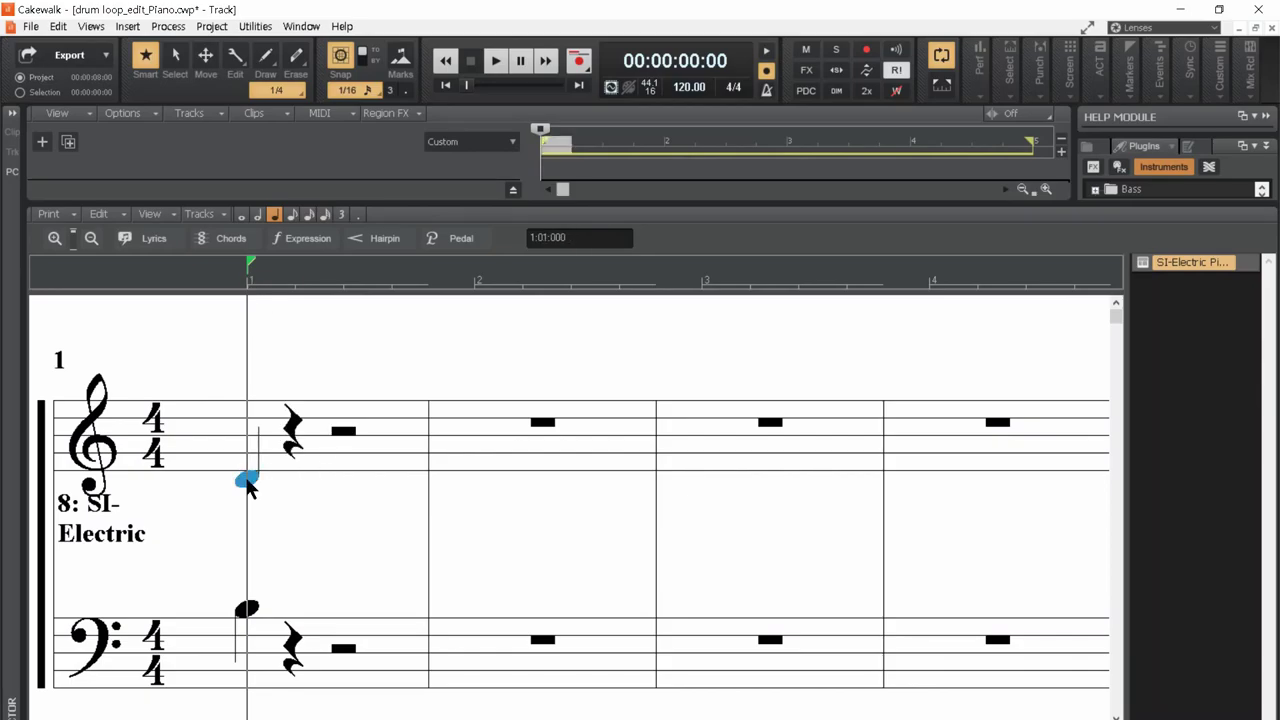
double_click(247, 483)
key(Tab)
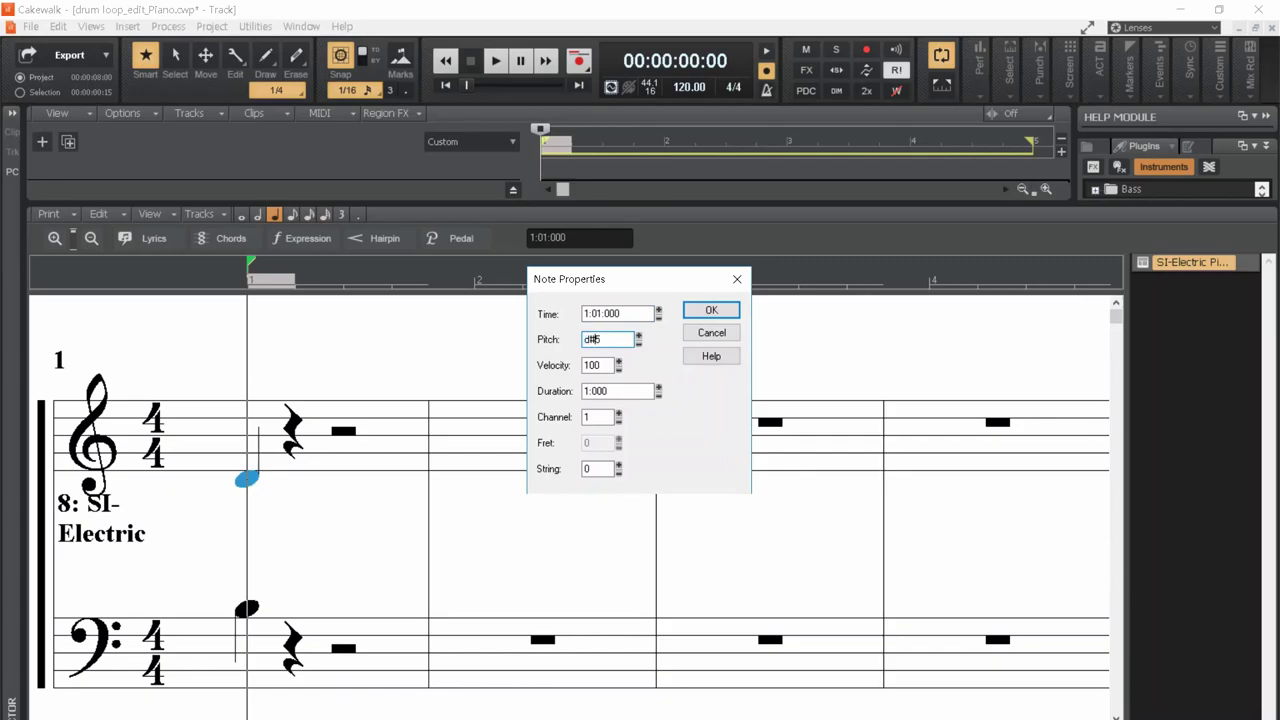
key(Return)
double_click(246, 464)
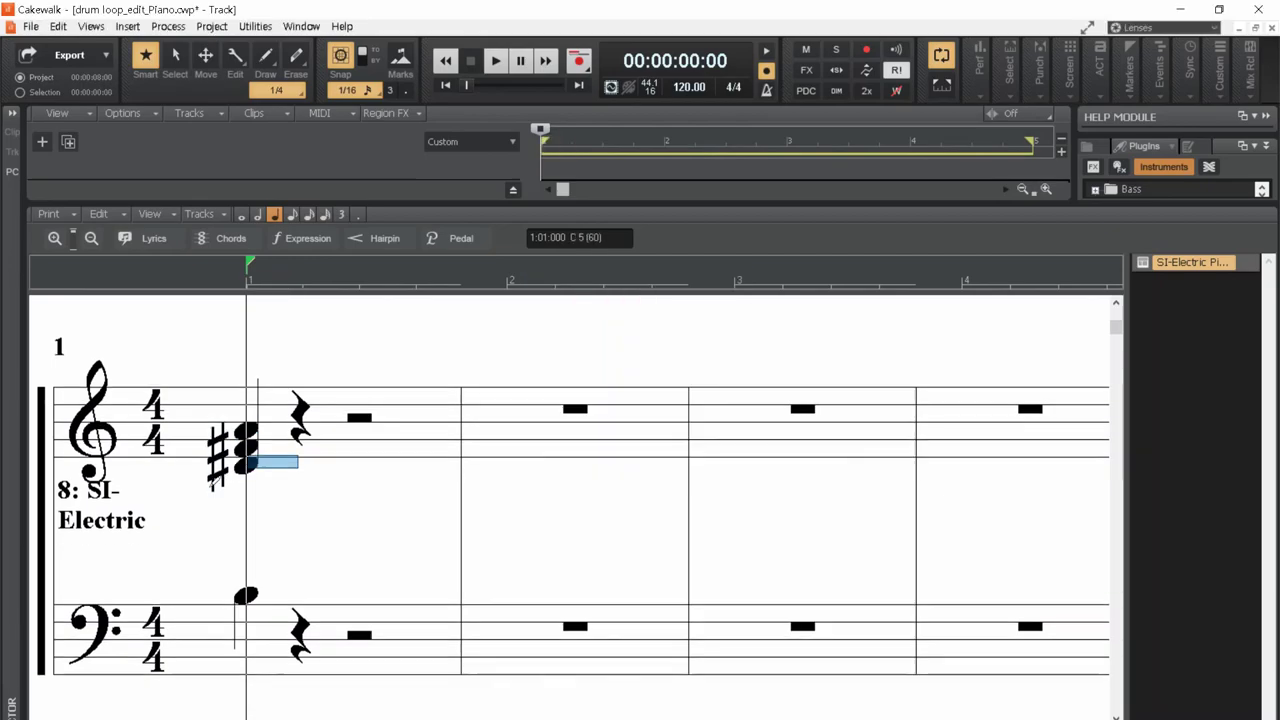
- Set the pitch of the chord's lowest treble note to d5
double_click(246, 467)
key(Tab)
text(d5)
key(Return)
- Play the project from the start to hear the chord in measure 1, and stop playback
key(space)
key(space)
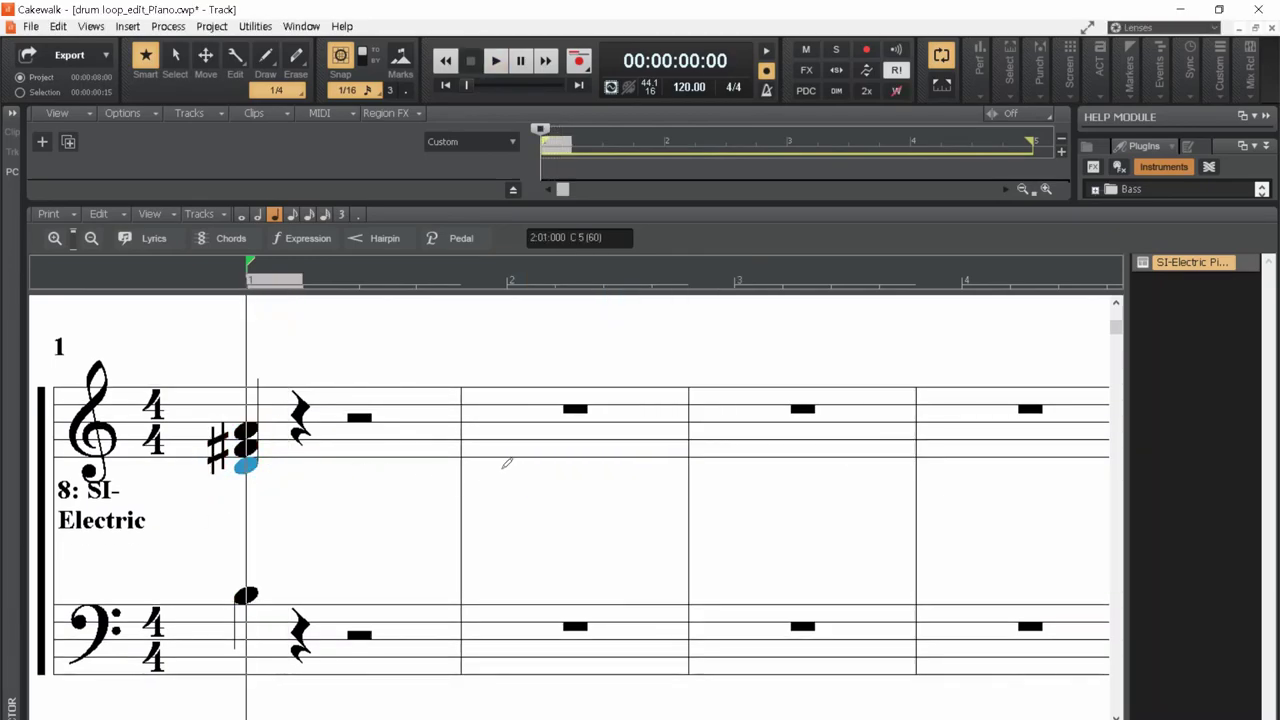
key(space)
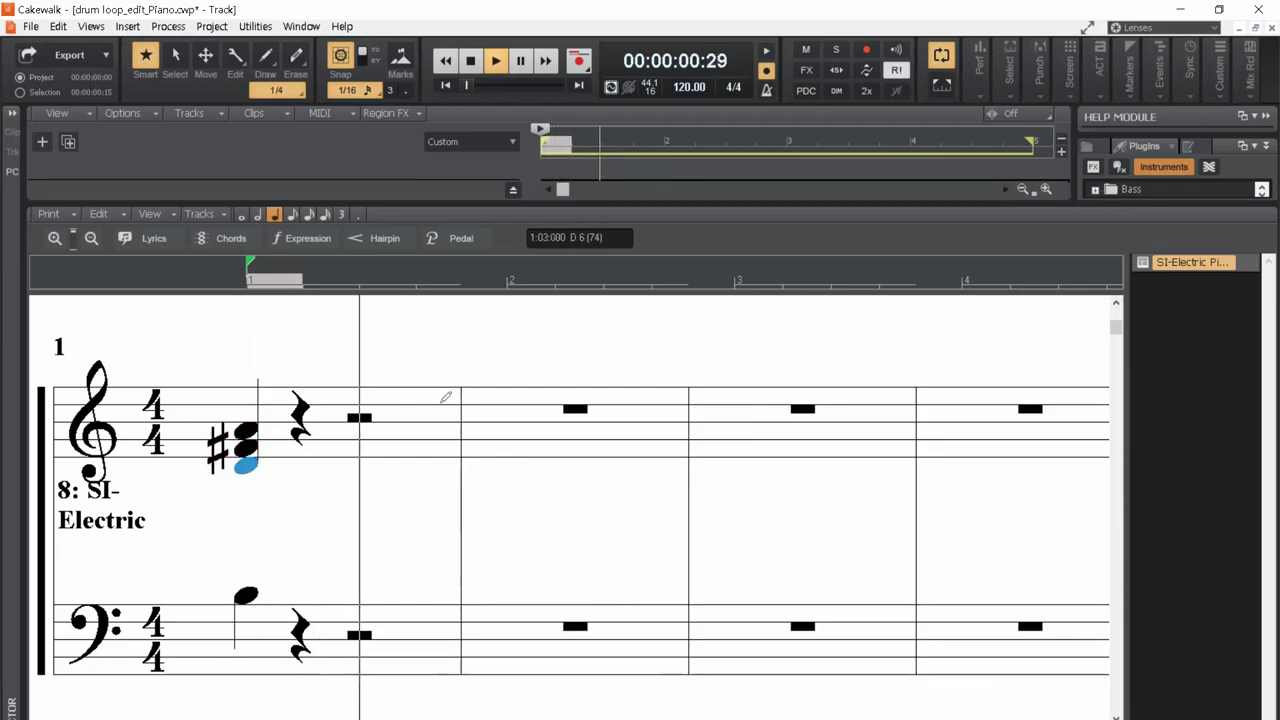
key(space)
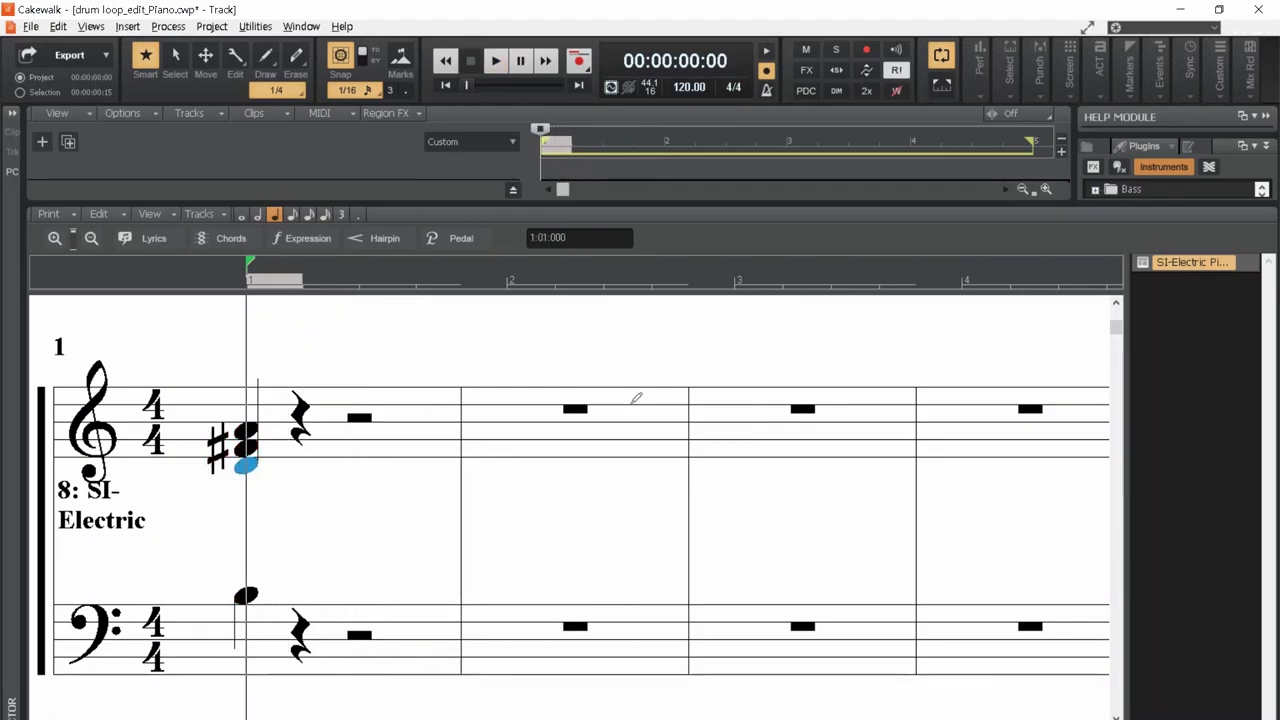
- Switch to the browser to check the notes of the Bm and D chords in the main progression, and return to Cakewalk
key(alt+Tab)
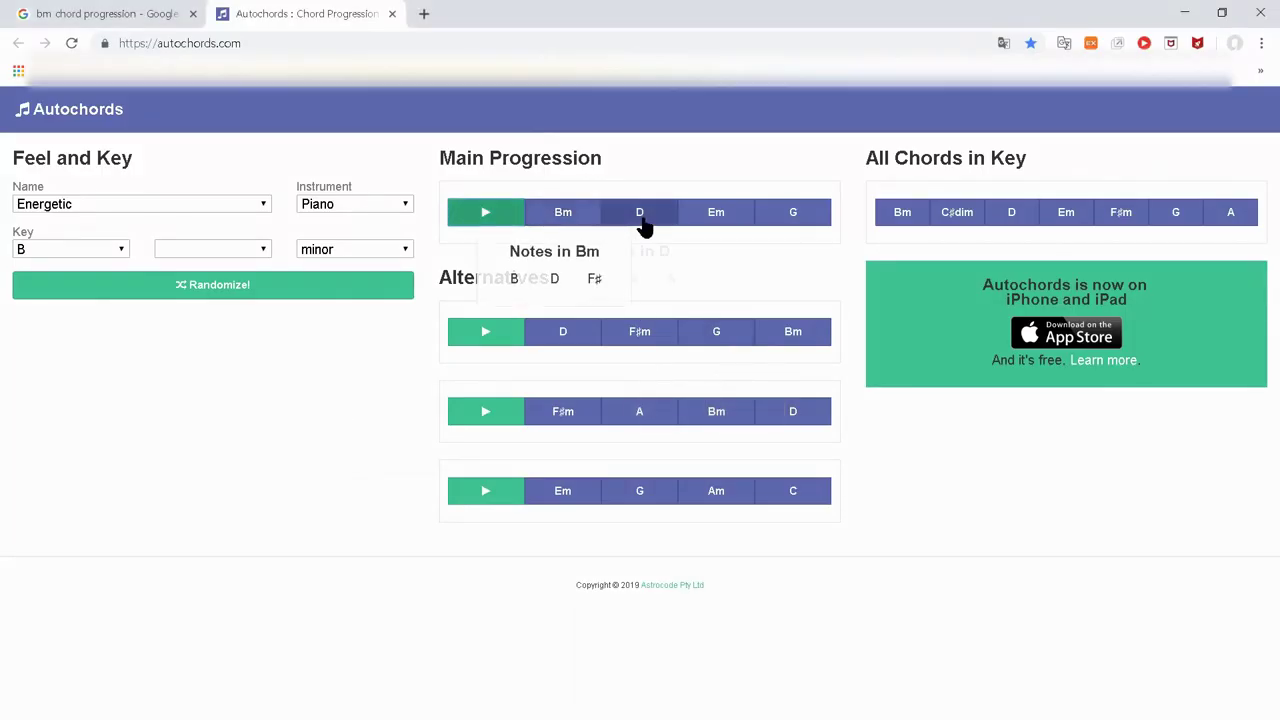
mouse_move(642, 220)
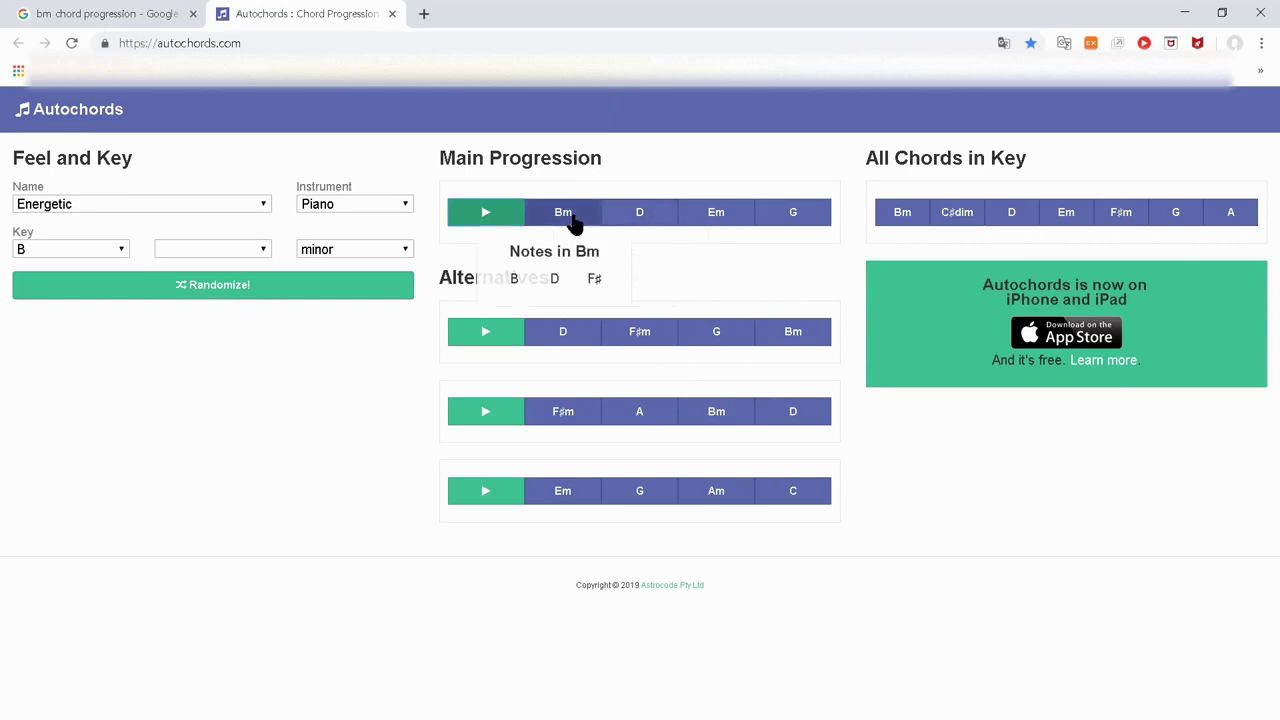
key(alt+Tab)
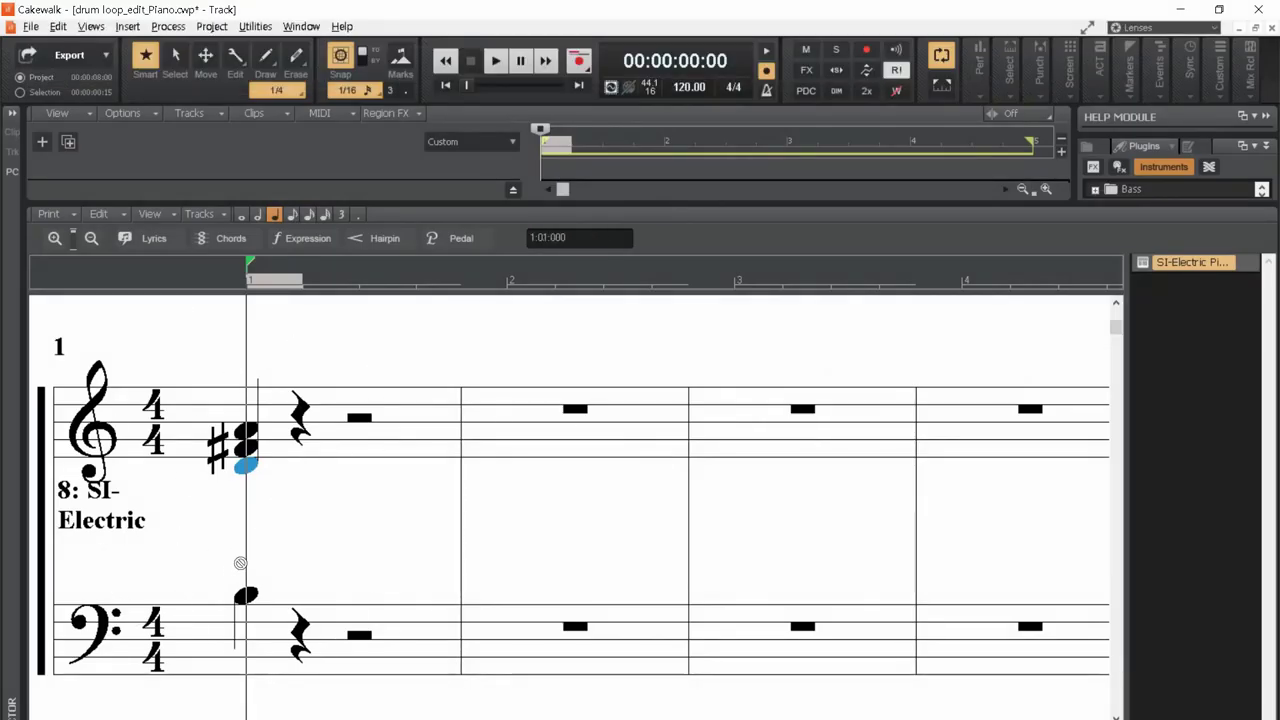
- Add the chord symbol Bm7 above the chord at the start of measure 1
click(226, 234)
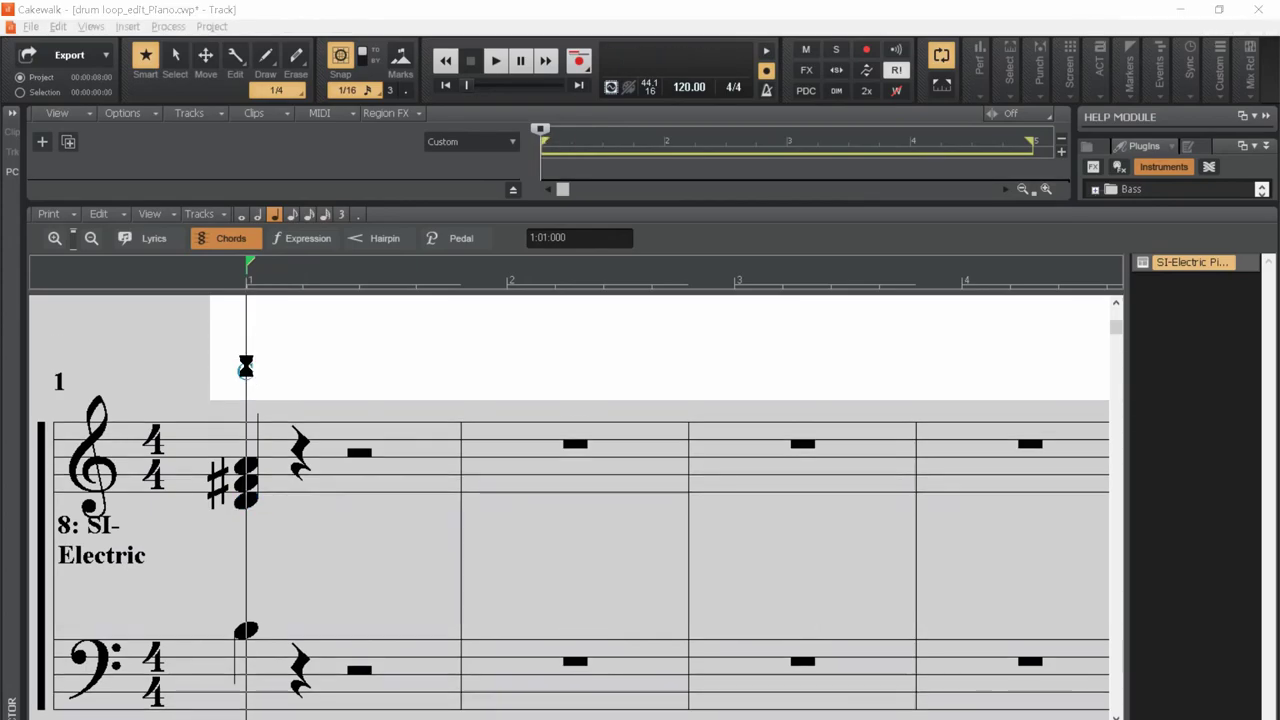
click(245, 367)
key(Return)
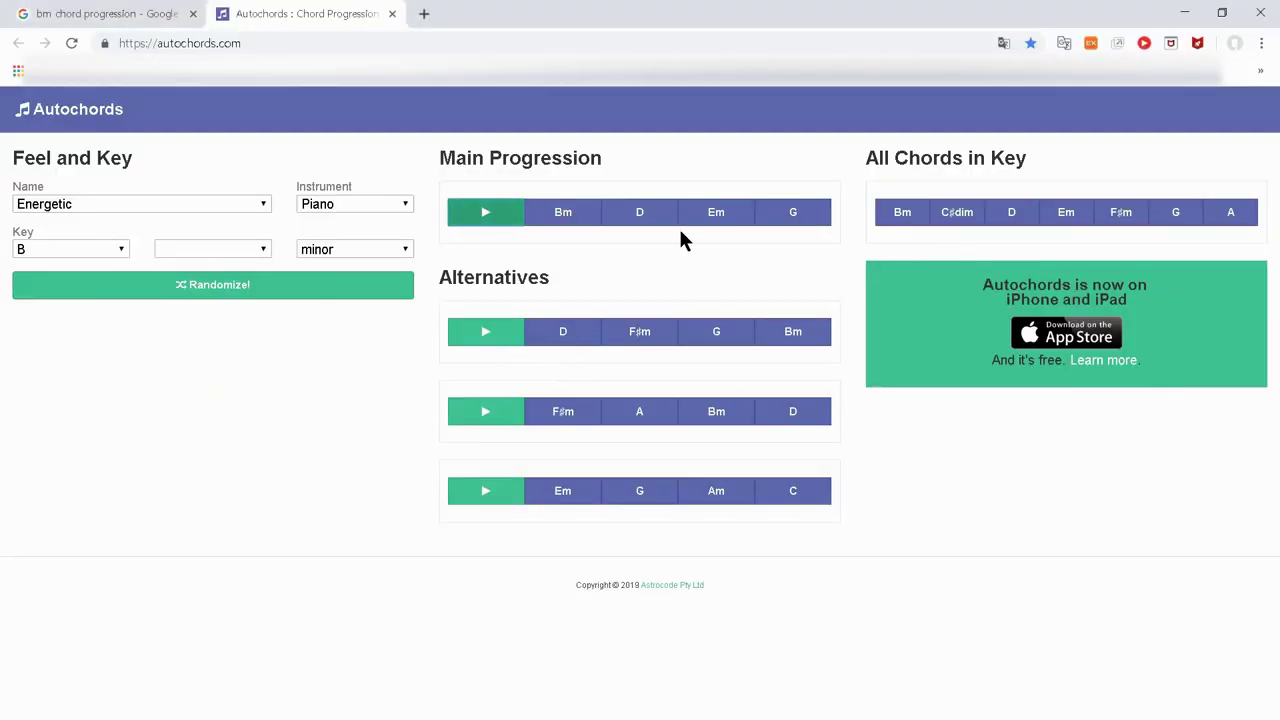
- Check the D chord in the browser, and enter quarter notes at measure 2: D 4 in the bass staff, F# and A in the treble
mouse_move(640, 220)
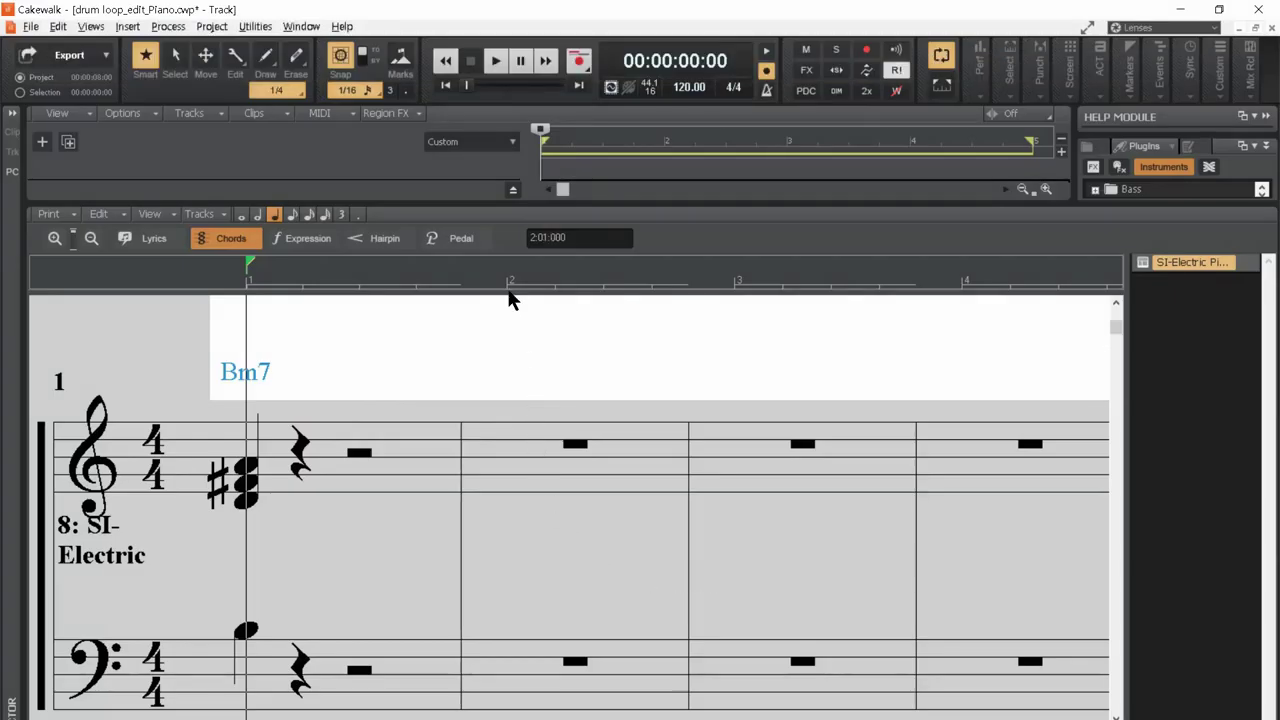
click(509, 292)
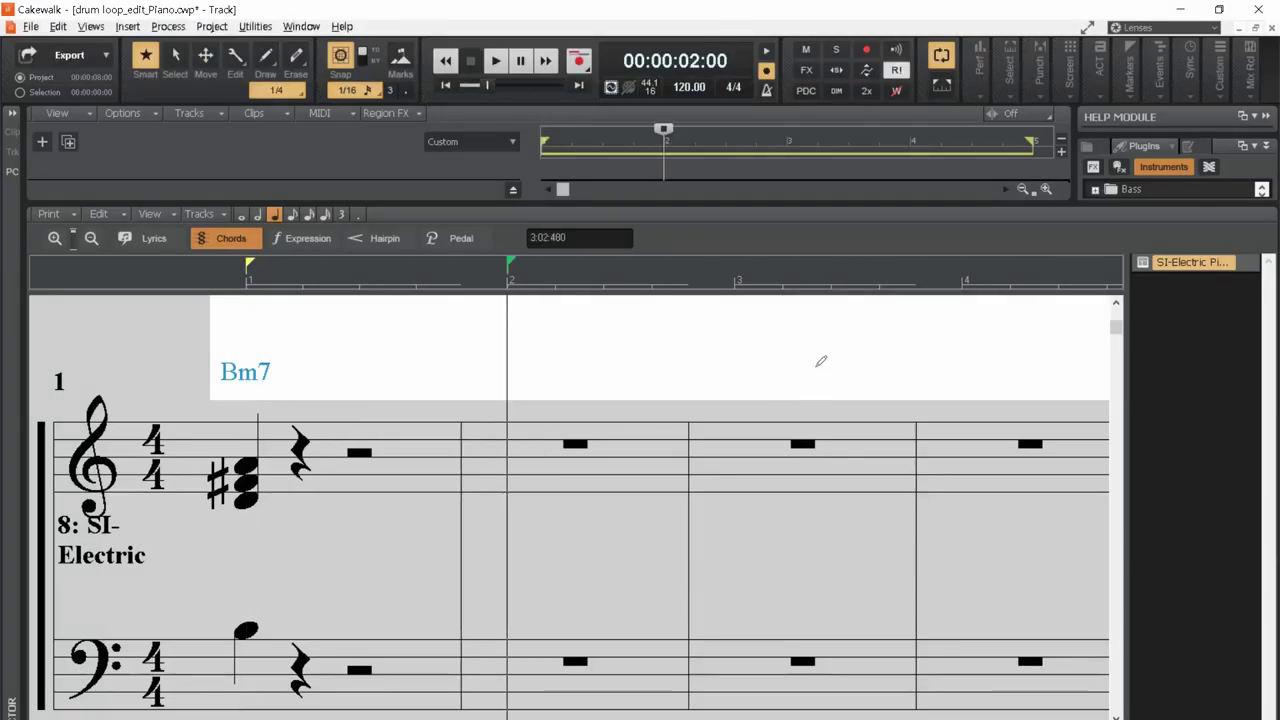
click(508, 577)
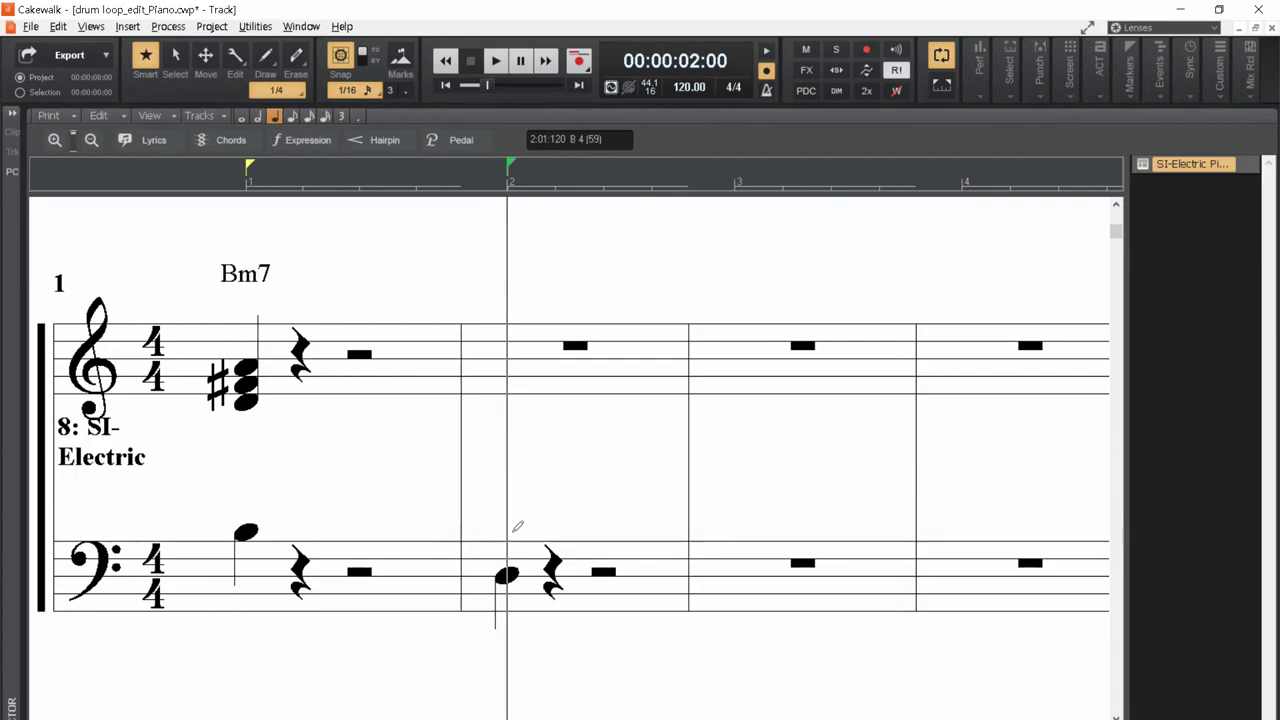
click(499, 387)
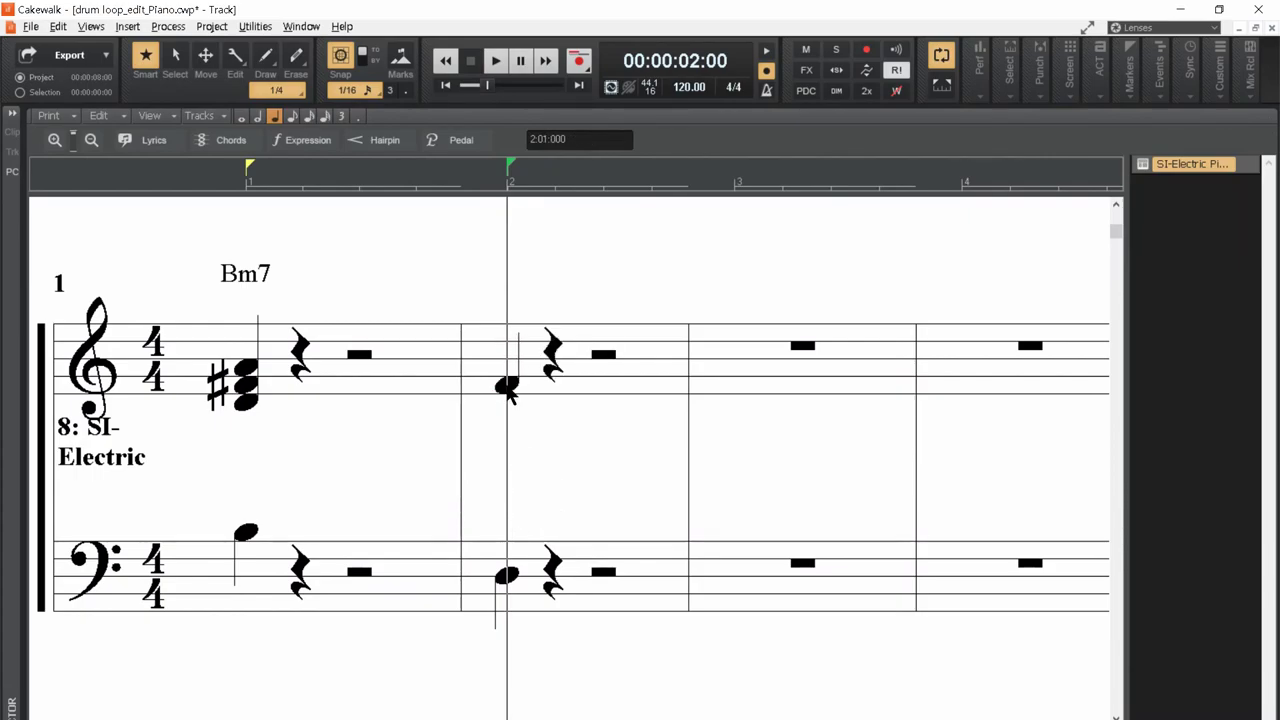
right_click(506, 387)
key(Tab)
key(Left)
text(#)
key(Return)
click(506, 369)
- Play measure 2, and replay the project from the start several times to compare the chords of measures 1 and 2
key(space)
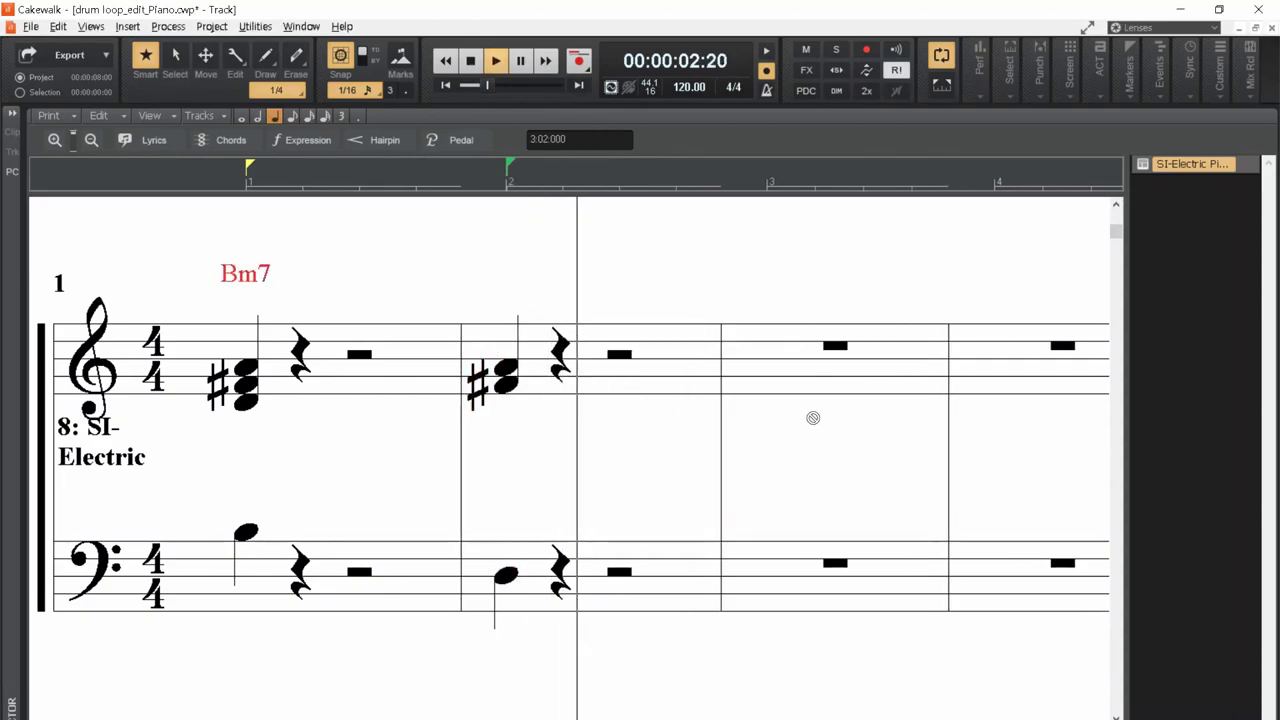
key(space)
key(Home)
key(space)
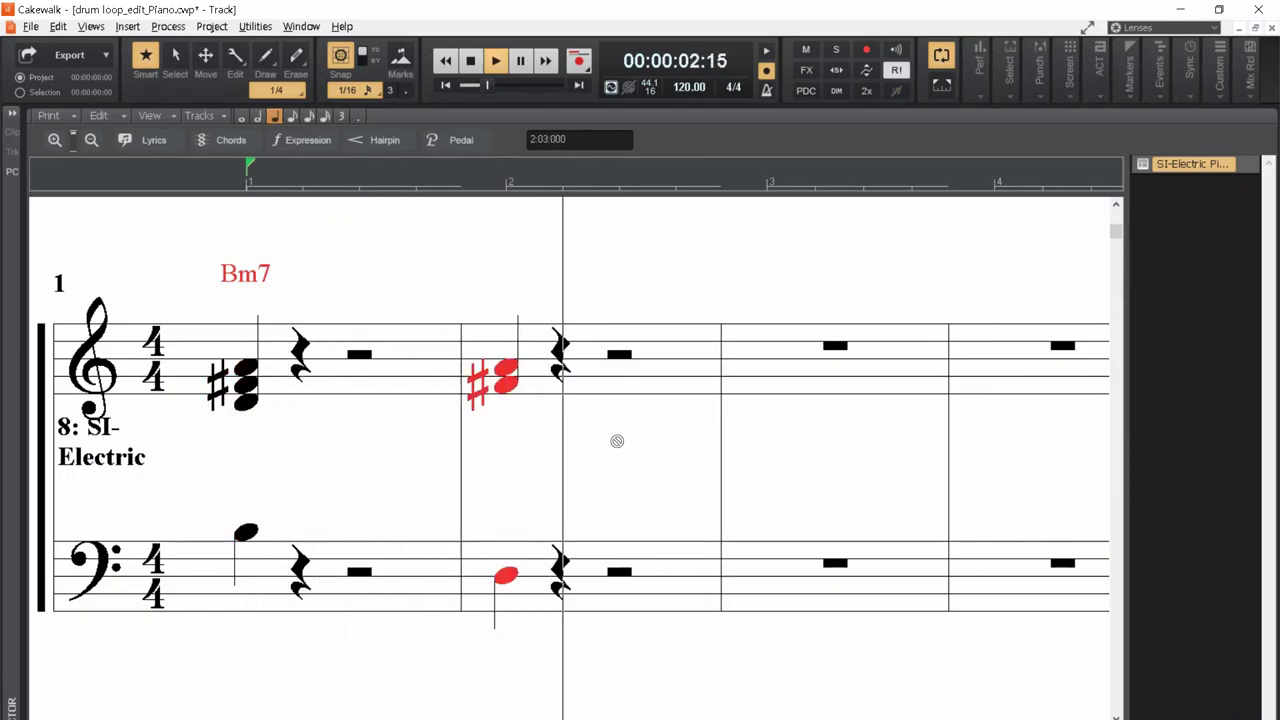
key(space)
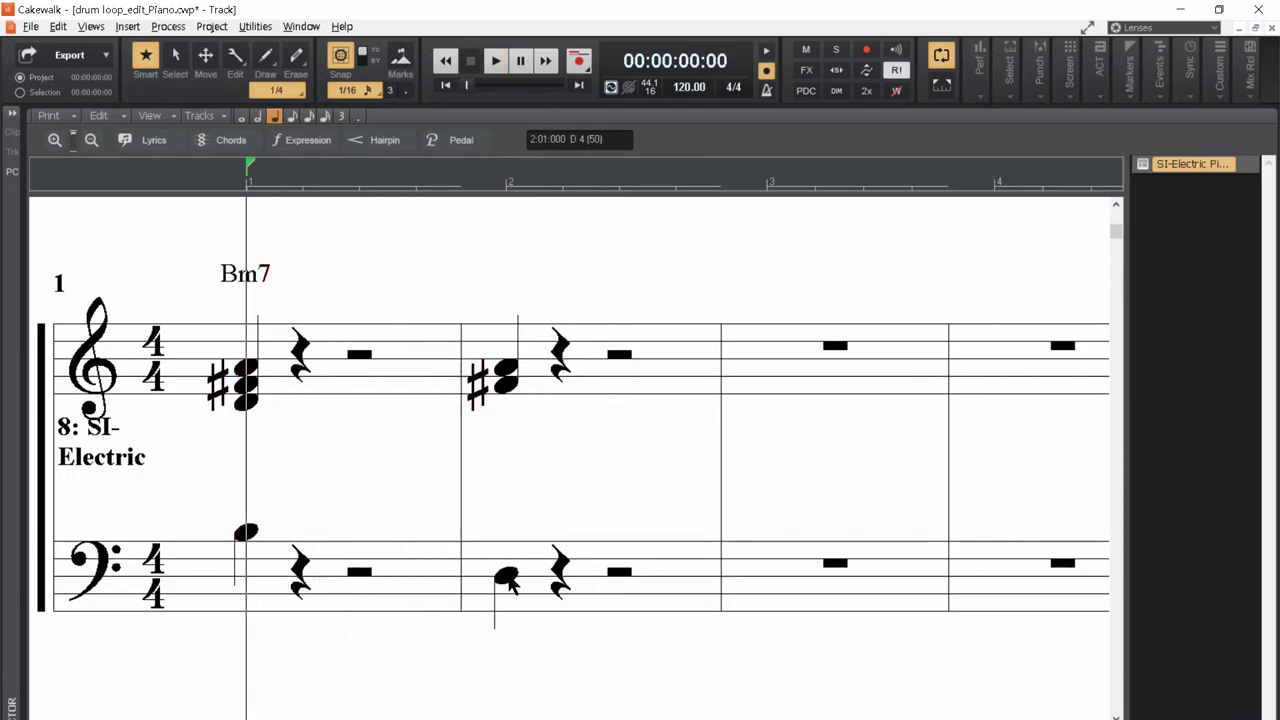
key(space)
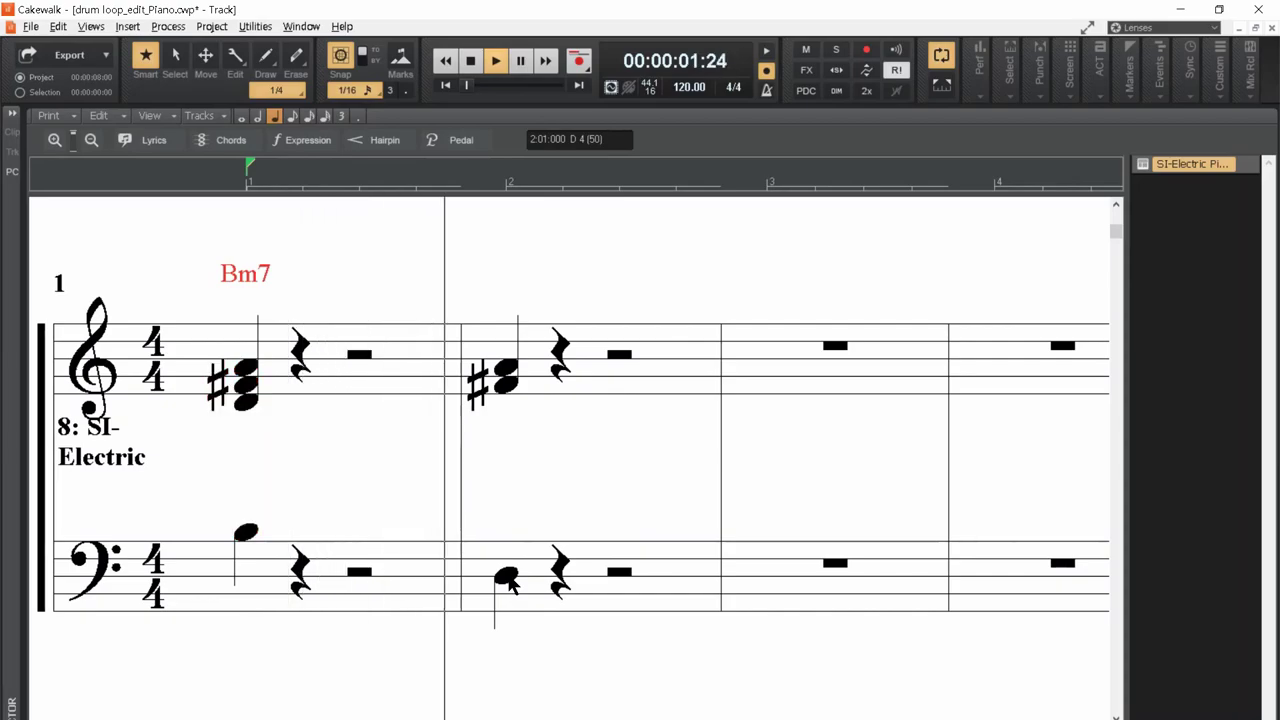
key(space)
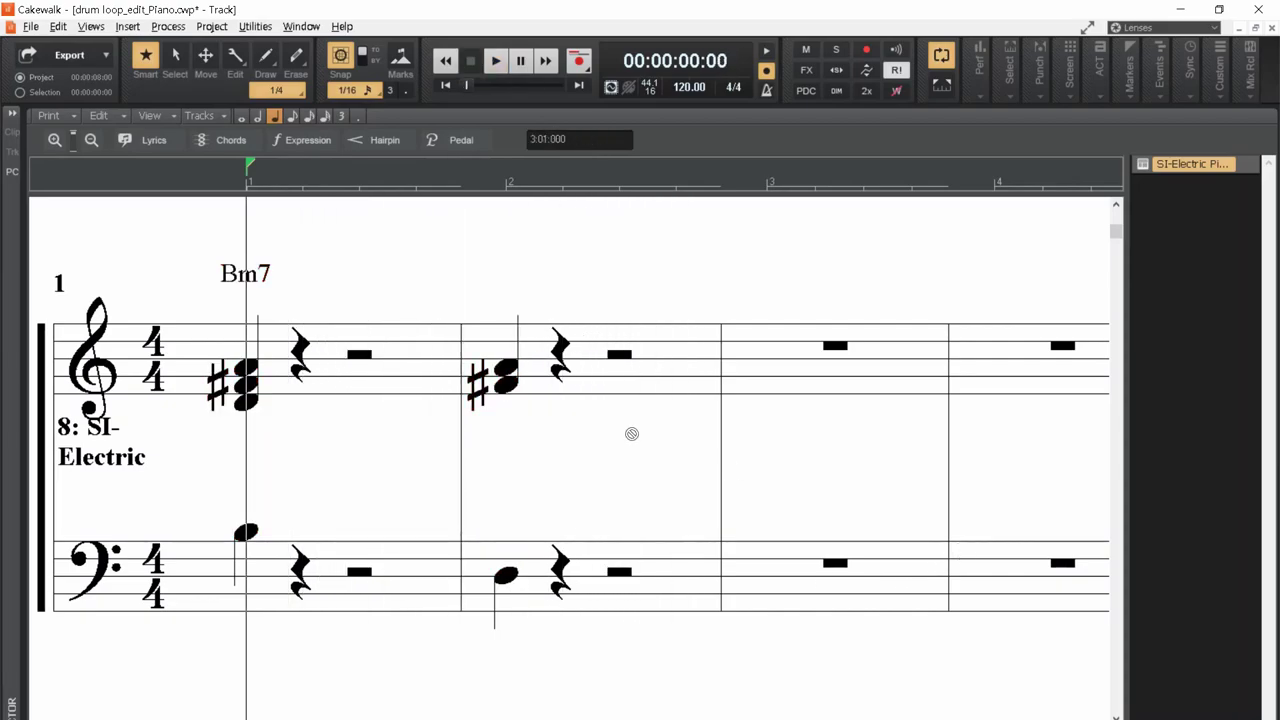
key(space)
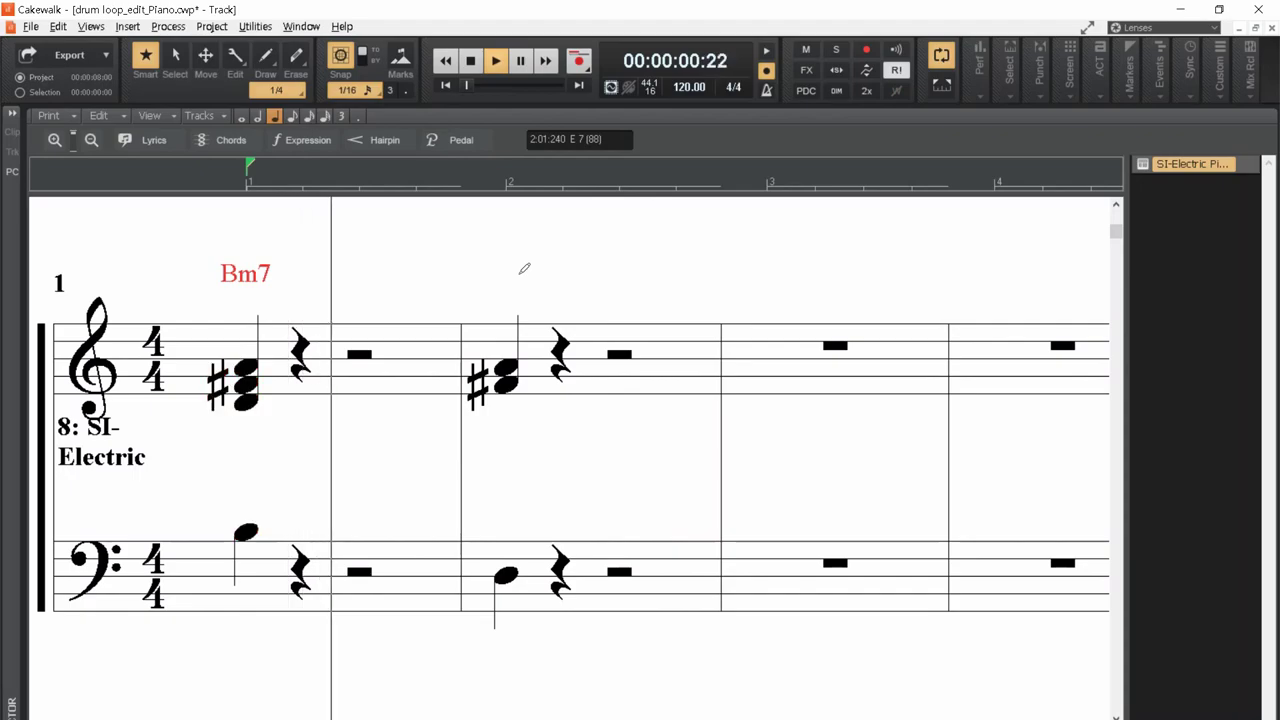
key(space)
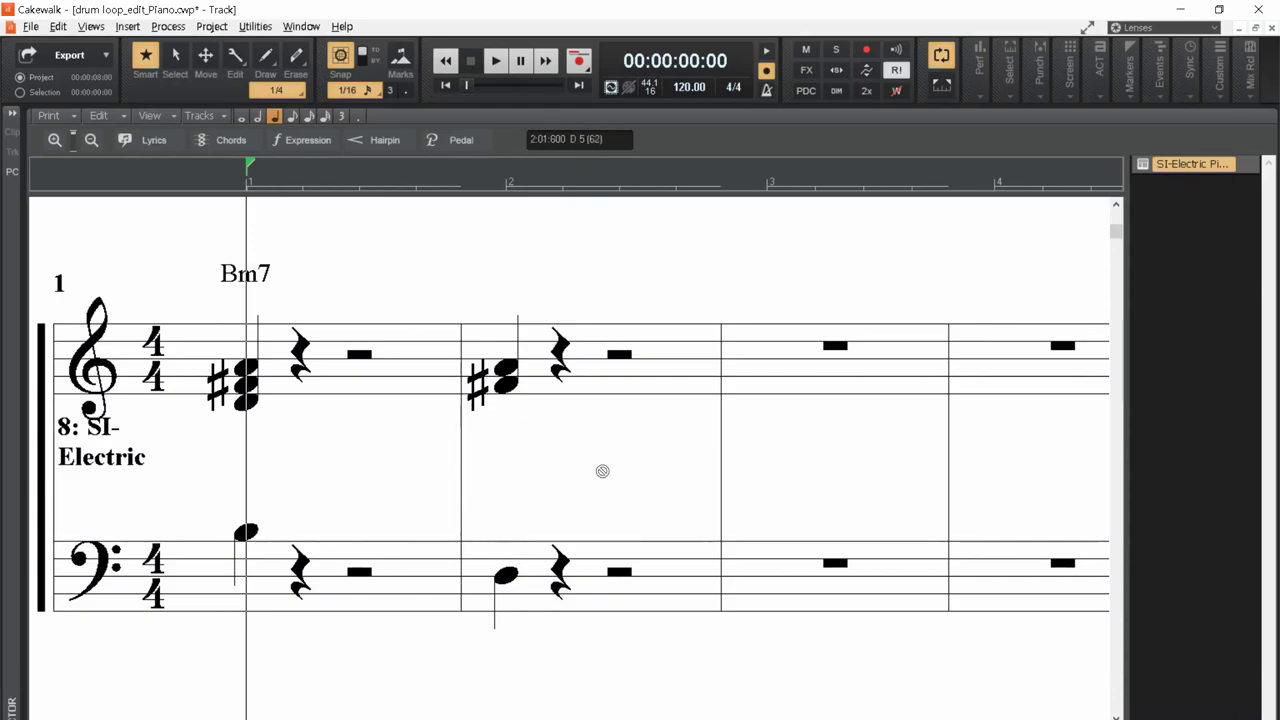
- Move the D of measure 2 from the bass staff up to D 5 in the treble staff, and play the project to hear it
click(507, 576)
drag(507, 576, 503, 400)
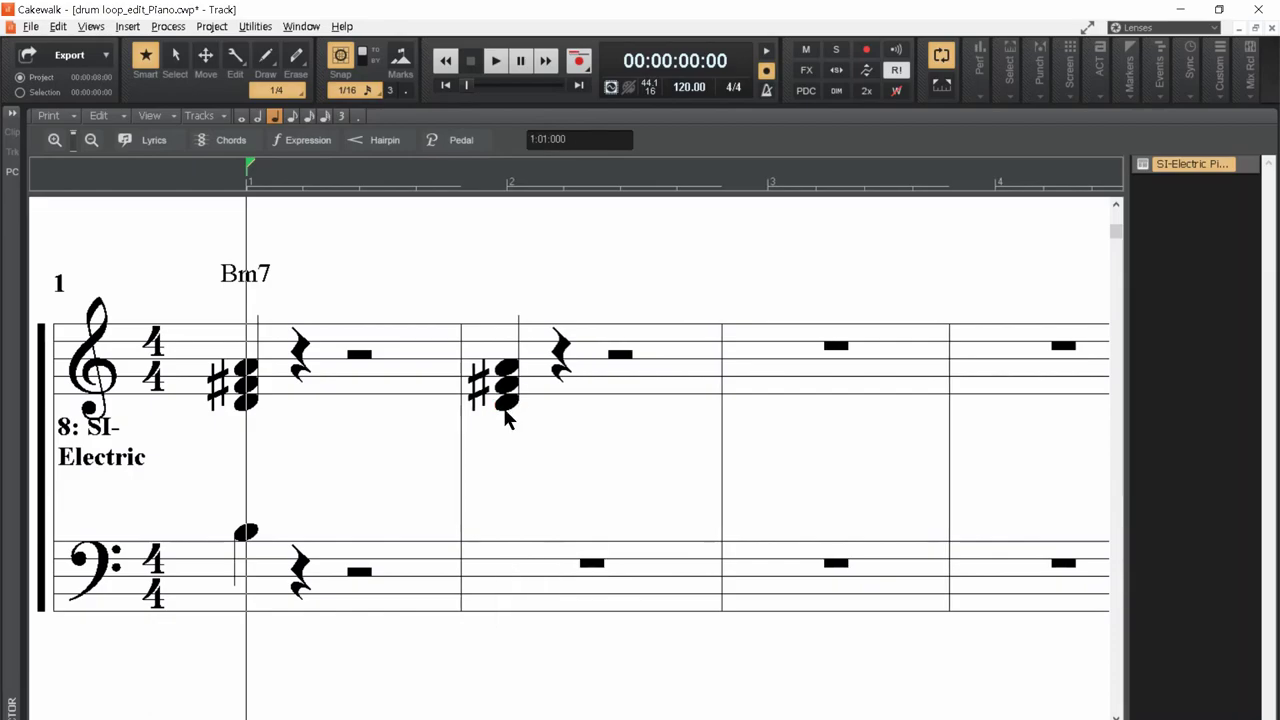
key(space)
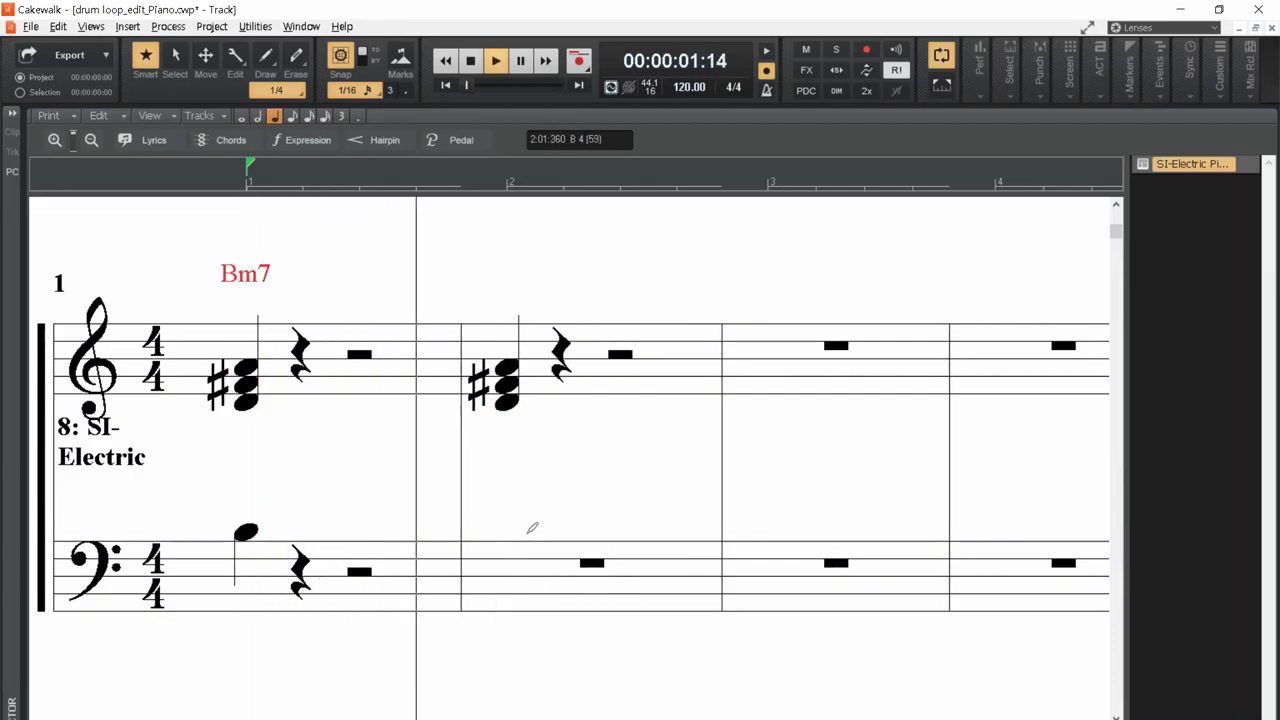
key(space)
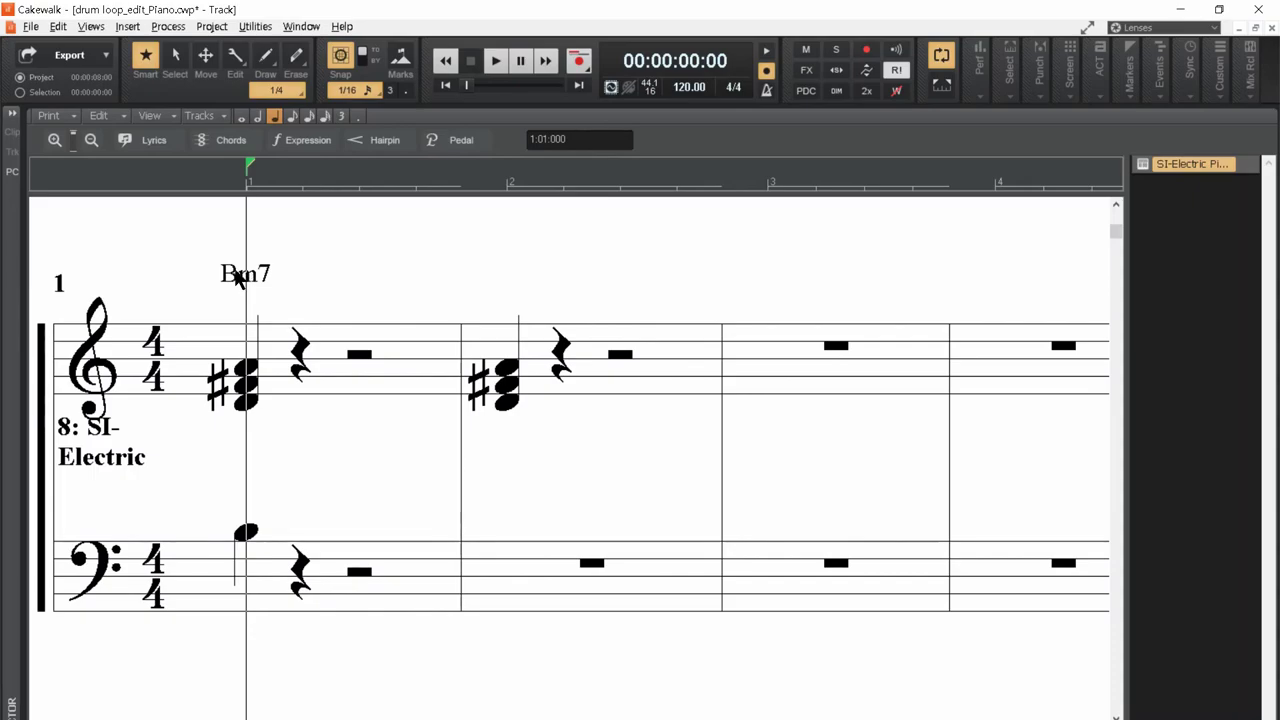
- Add the chord symbol Bm7 above the measure 2 chord, and place a quarter-note B 4 under it in the bass staff
click(238, 141)
click(513, 270)
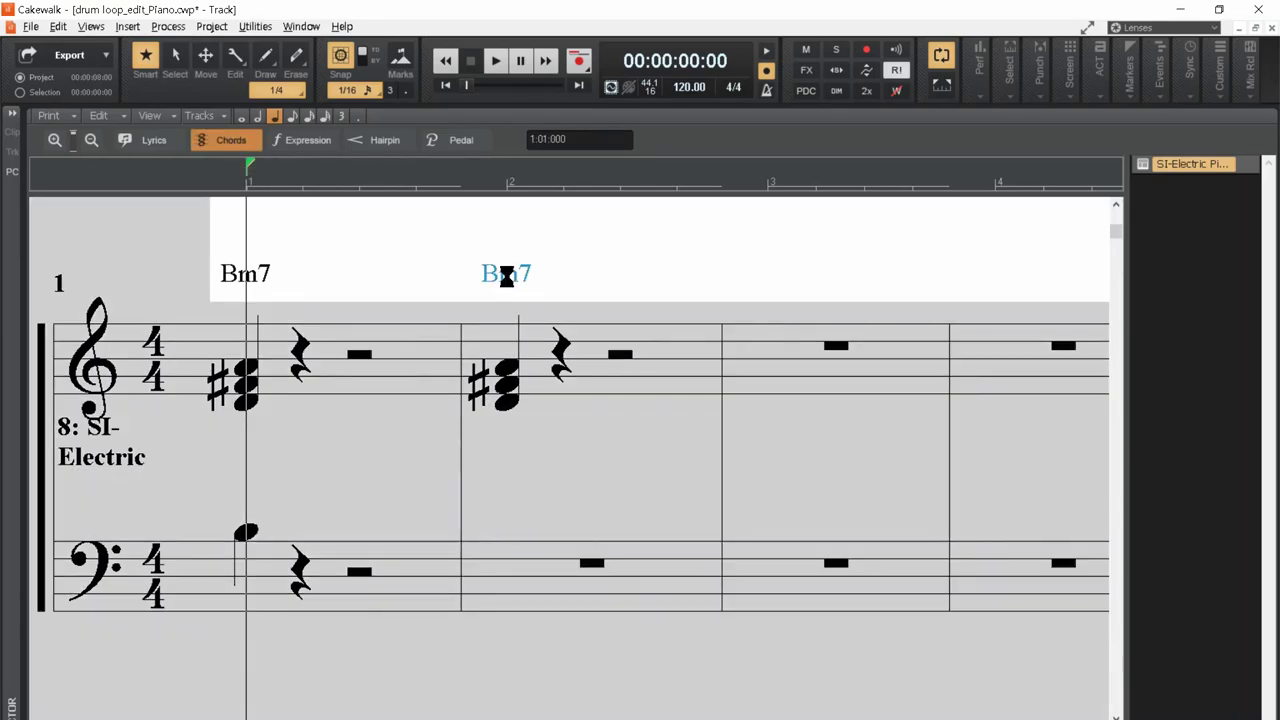
double_click(507, 276)
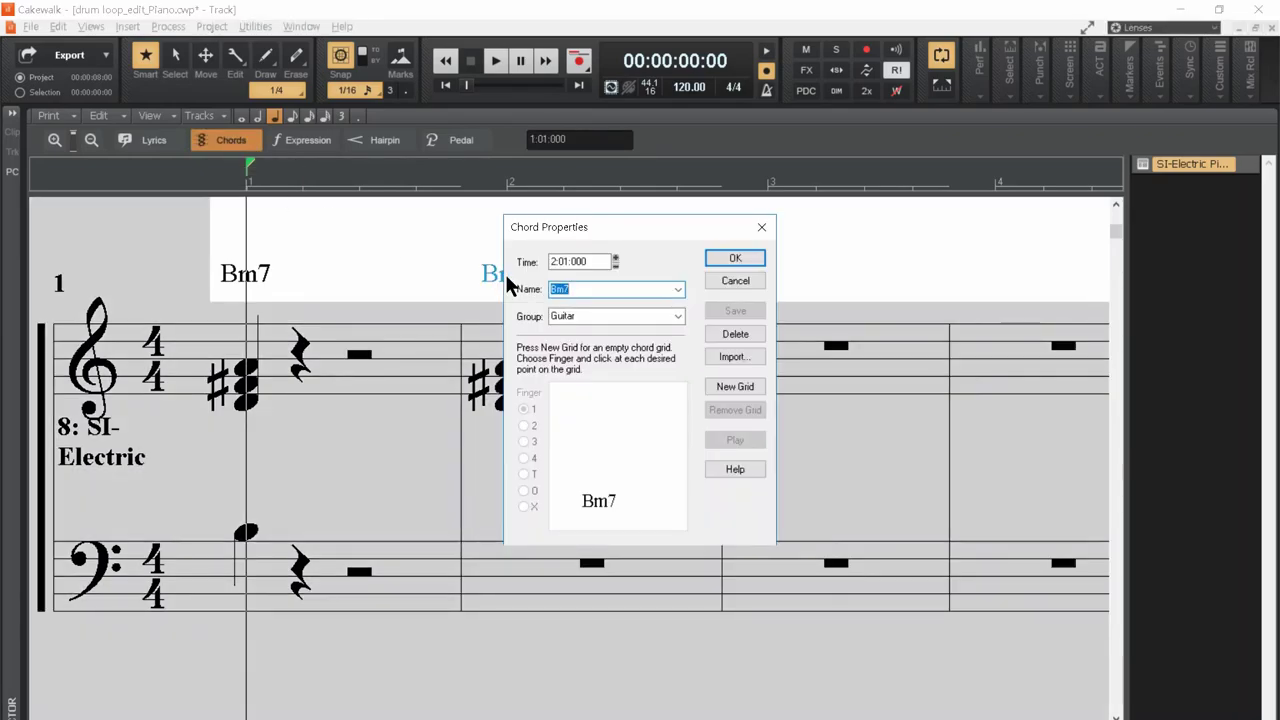
key(Return)
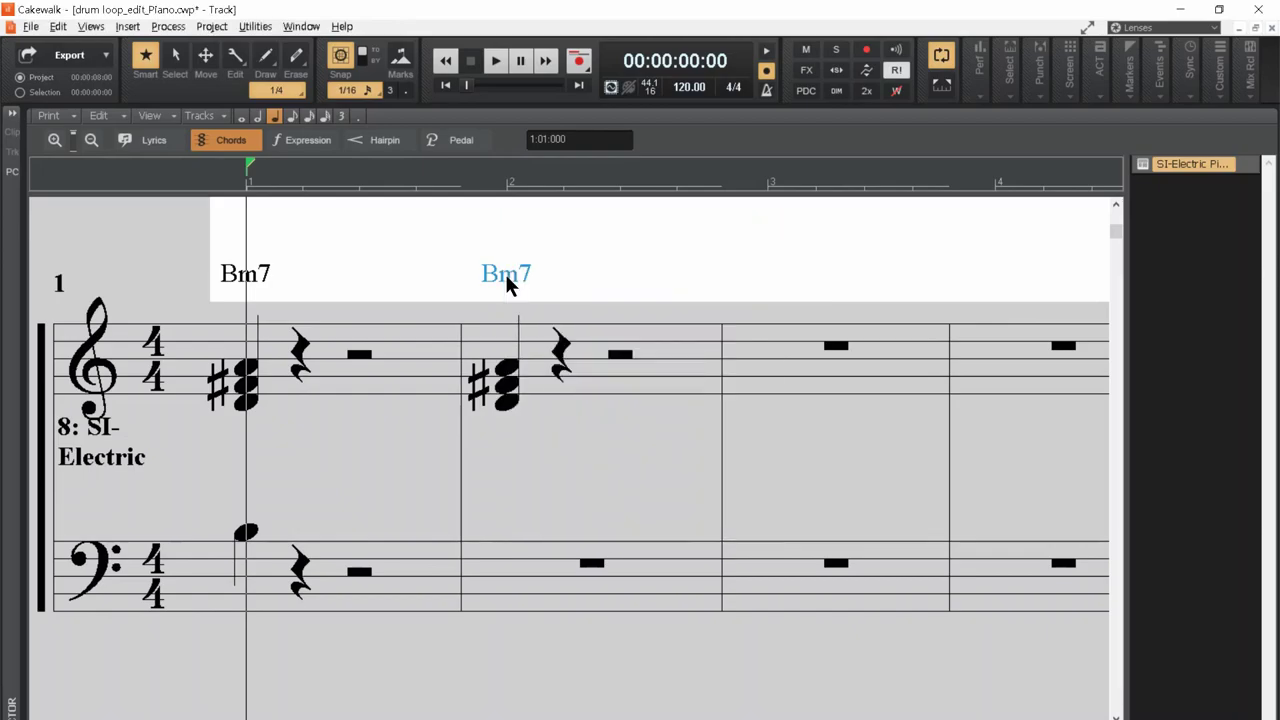
click(208, 139)
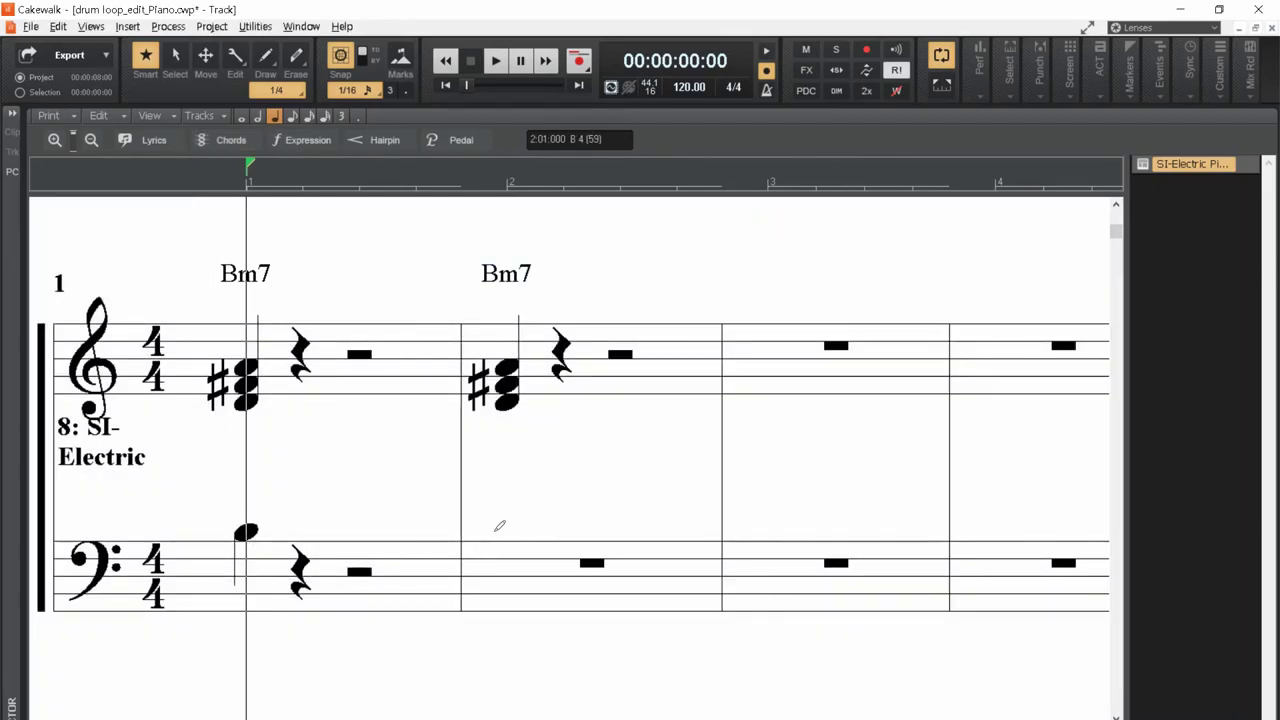
drag(494, 532, 506, 532)
- Check the Em chord in the browser, and enter a quarter-note chord at measure 3: E and G in the treble staff, B 4 in the bass
key(alt+Tab)
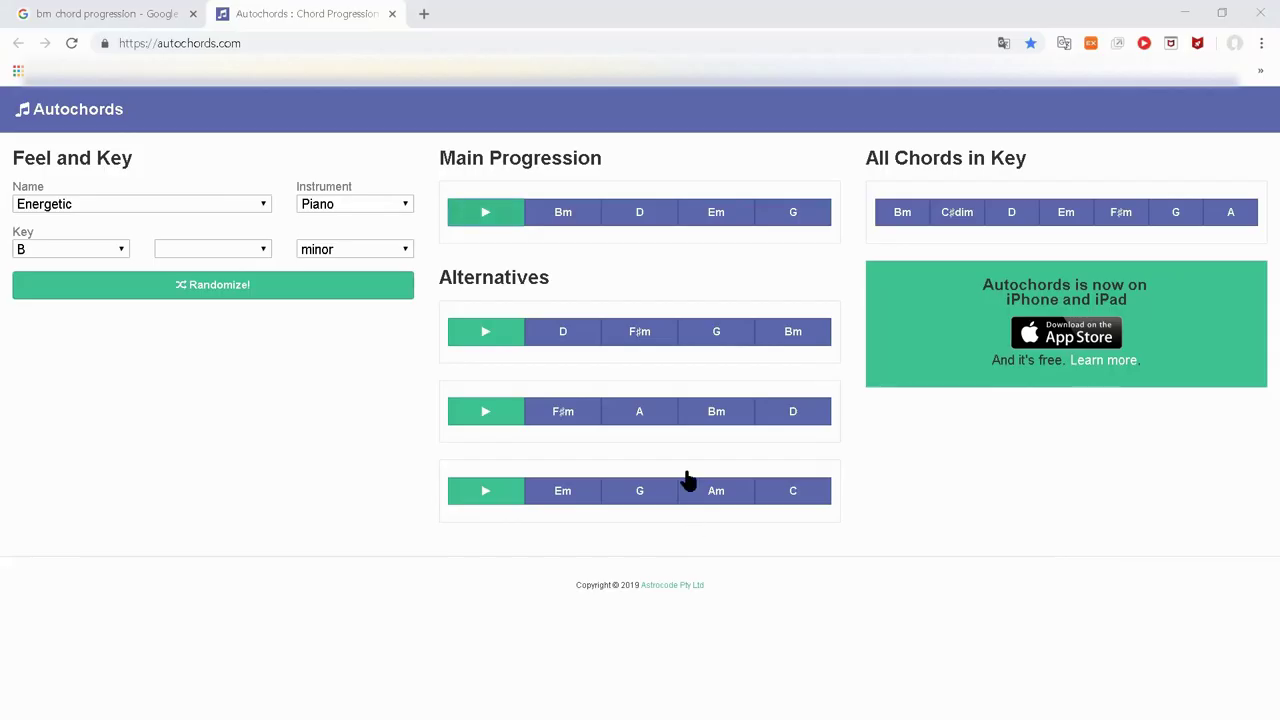
click(726, 216)
key(alt+Tab)
click(766, 190)
key(space)
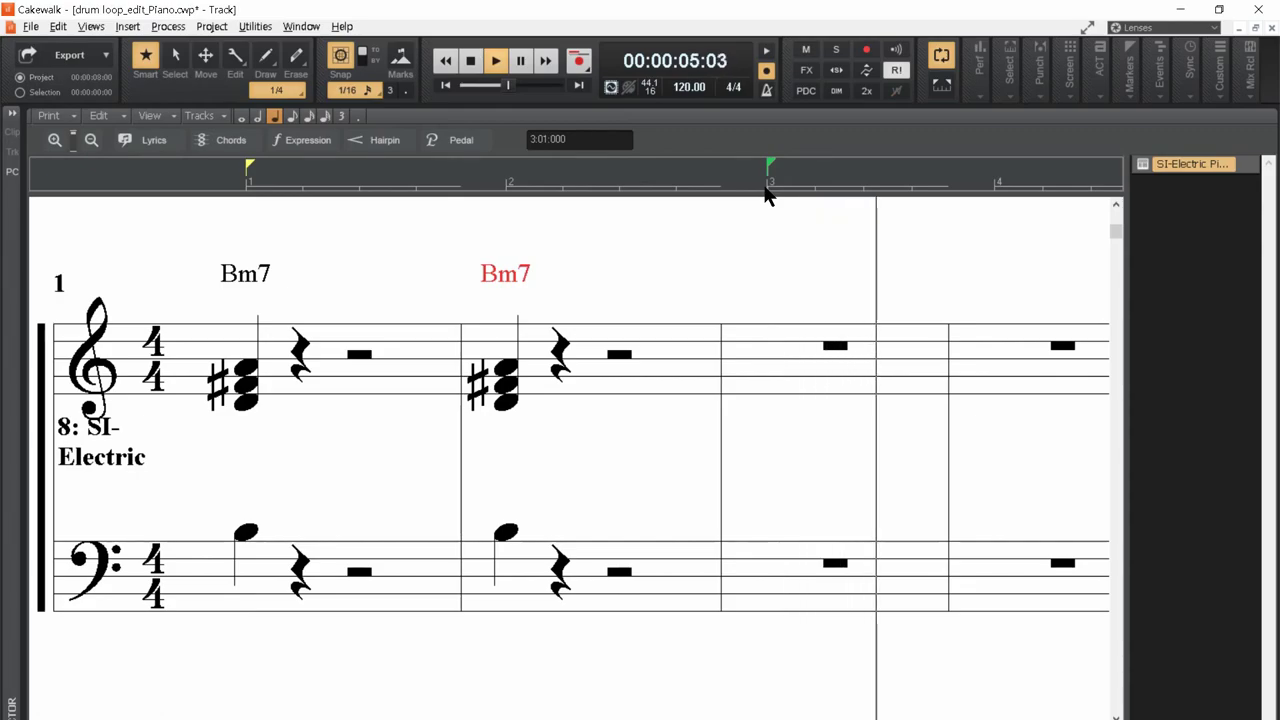
key(space)
click(763, 393)
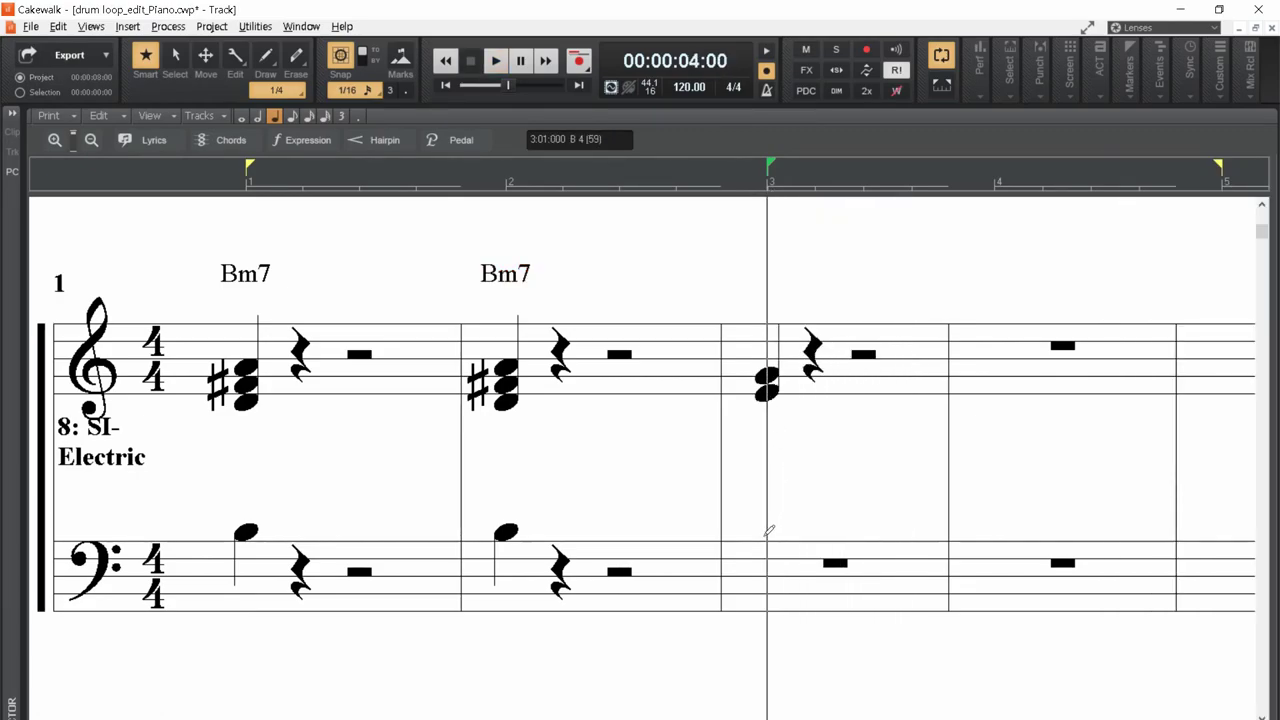
click(764, 535)
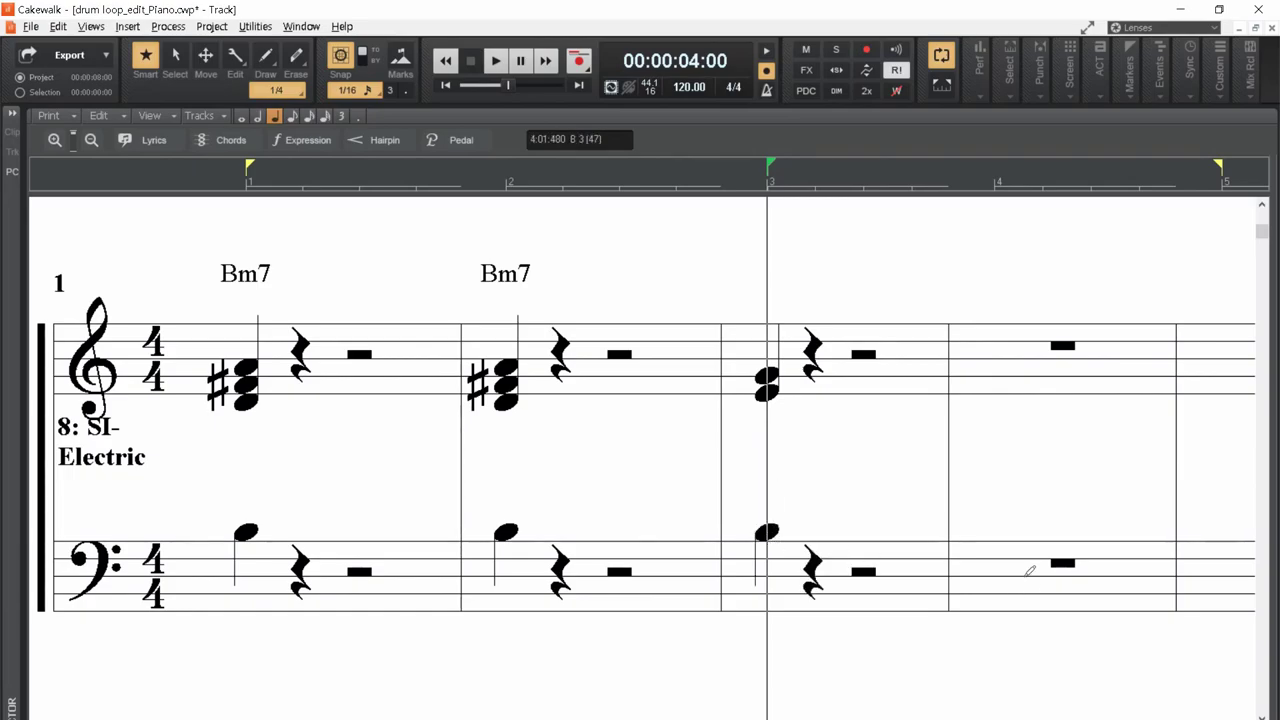
- Play the project from measure 3 and from the start to hear the new chord, checking the progression in the browser in between
key(space)
key(space)
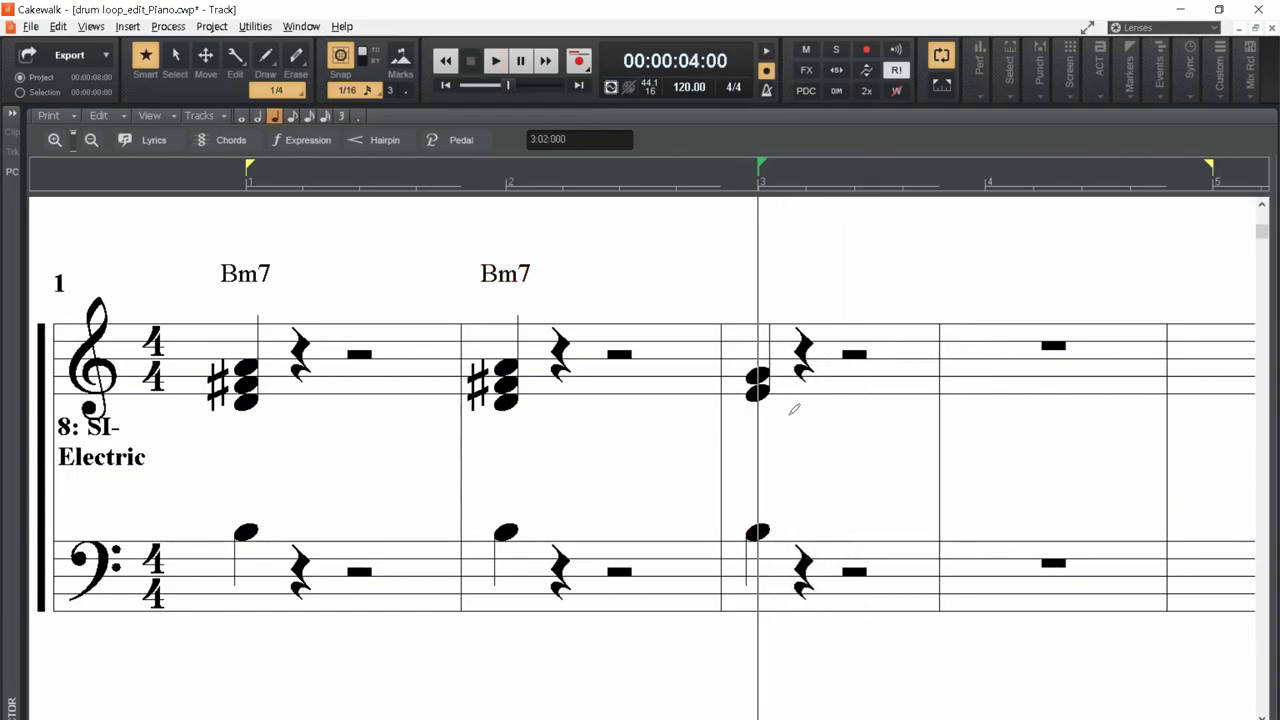
key(alt+Tab)
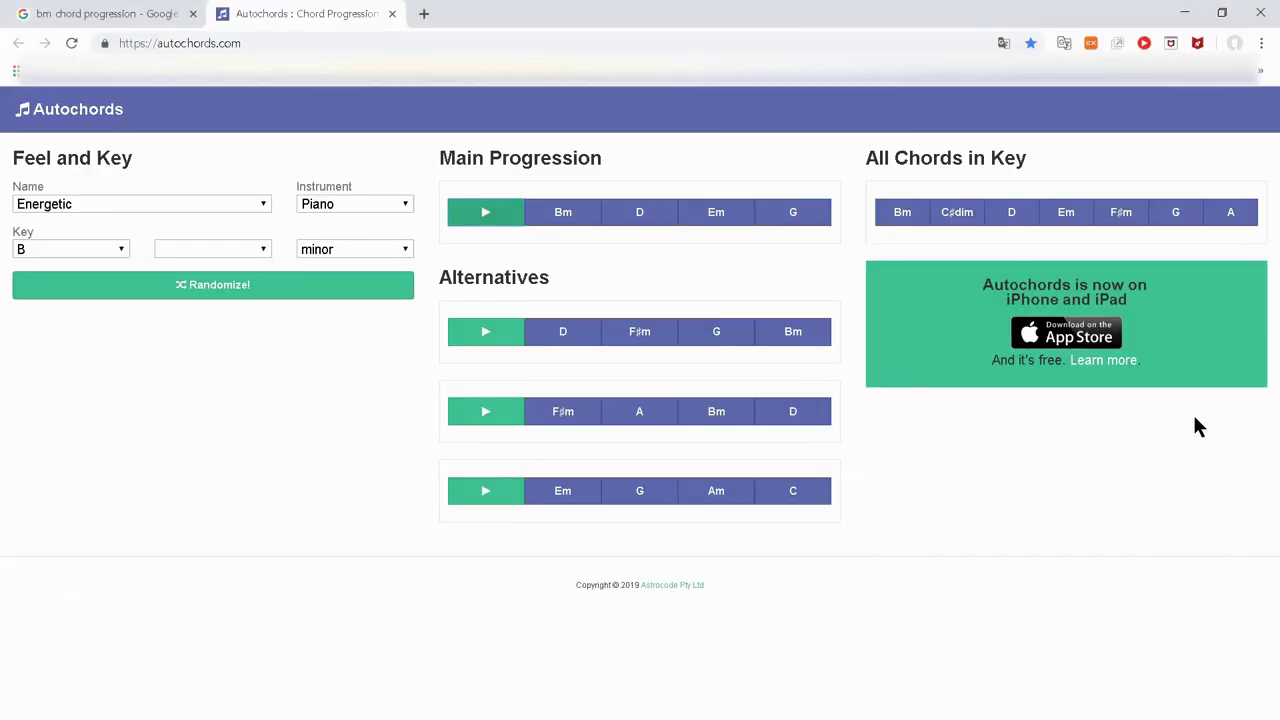
key(alt+Tab)
key(space)
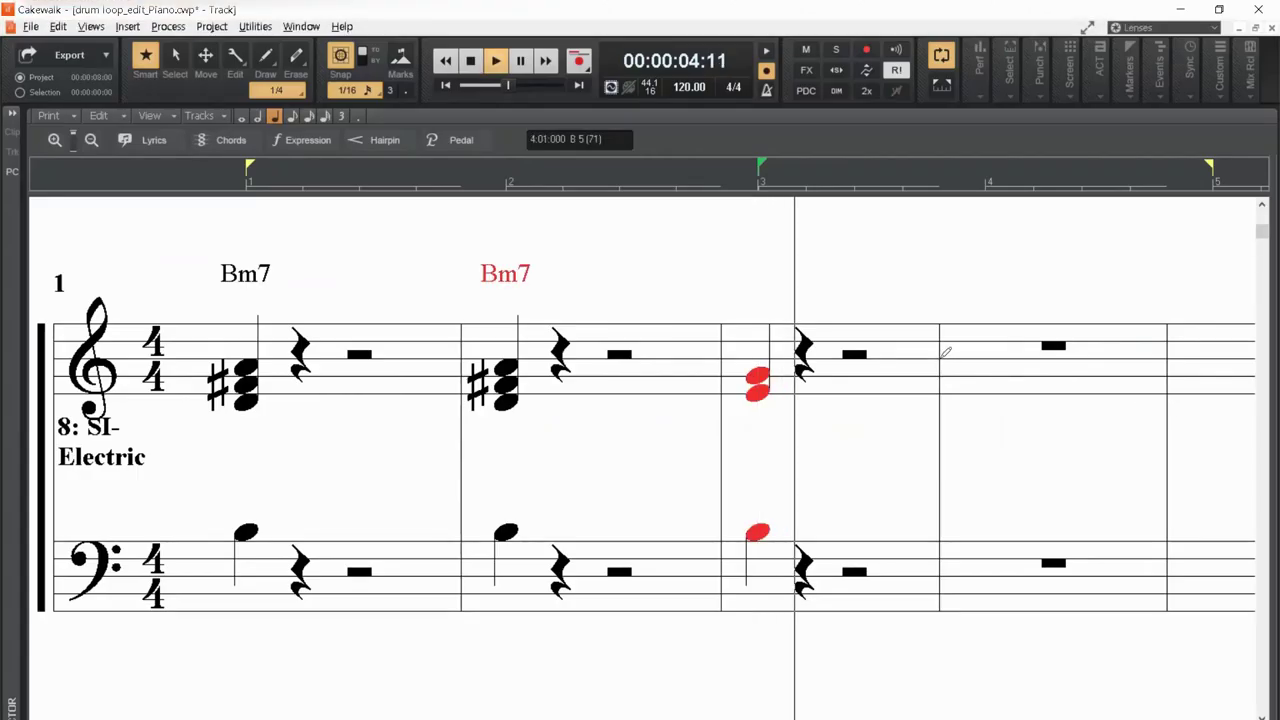
key(space)
key(space)
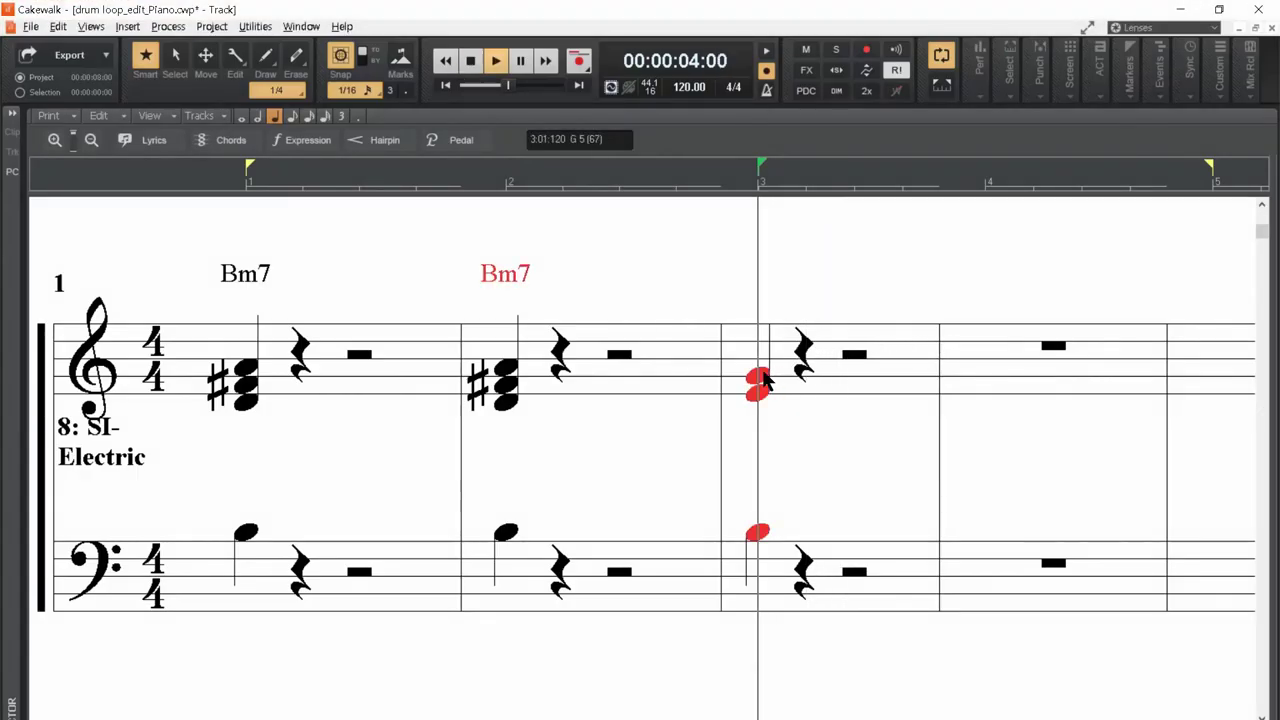
key(space)
key(w)
key(space)
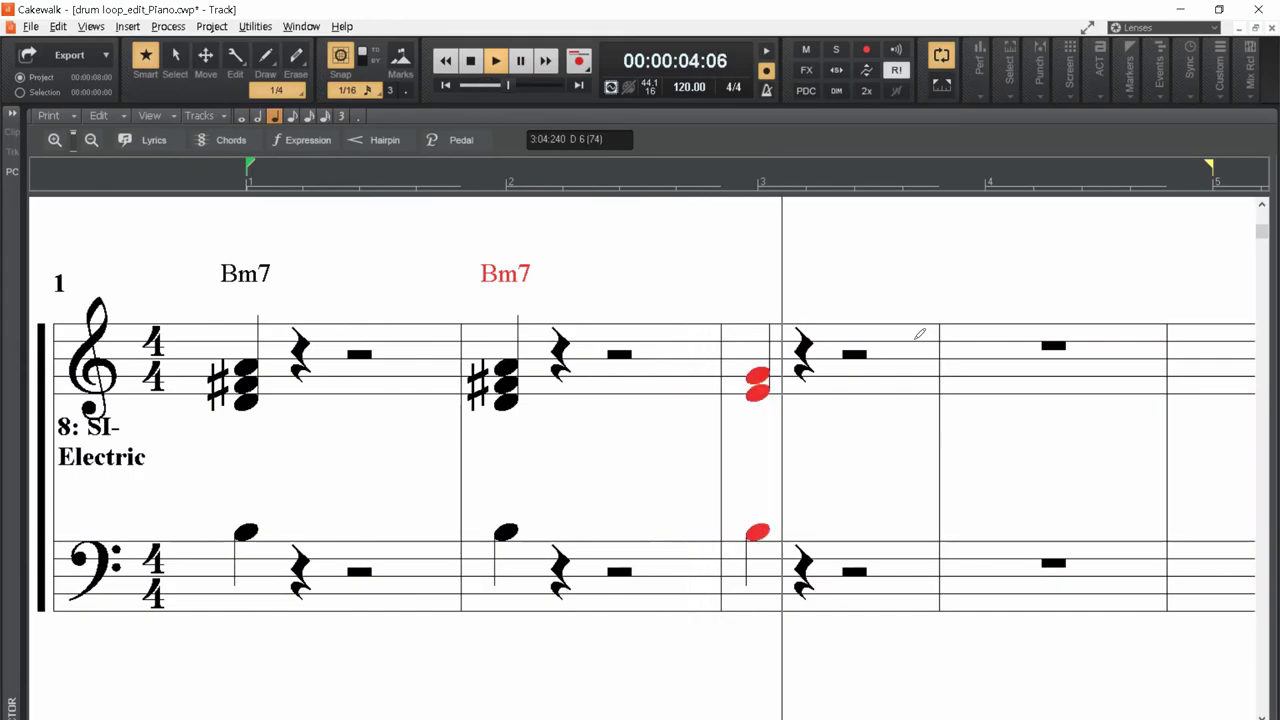
key(space)
- Check the last chord in the browser, and enter quarter notes at measure 4: D and G 5 in the treble staff, B 4 in the bass
key(alt+Tab)
key(alt+Tab)
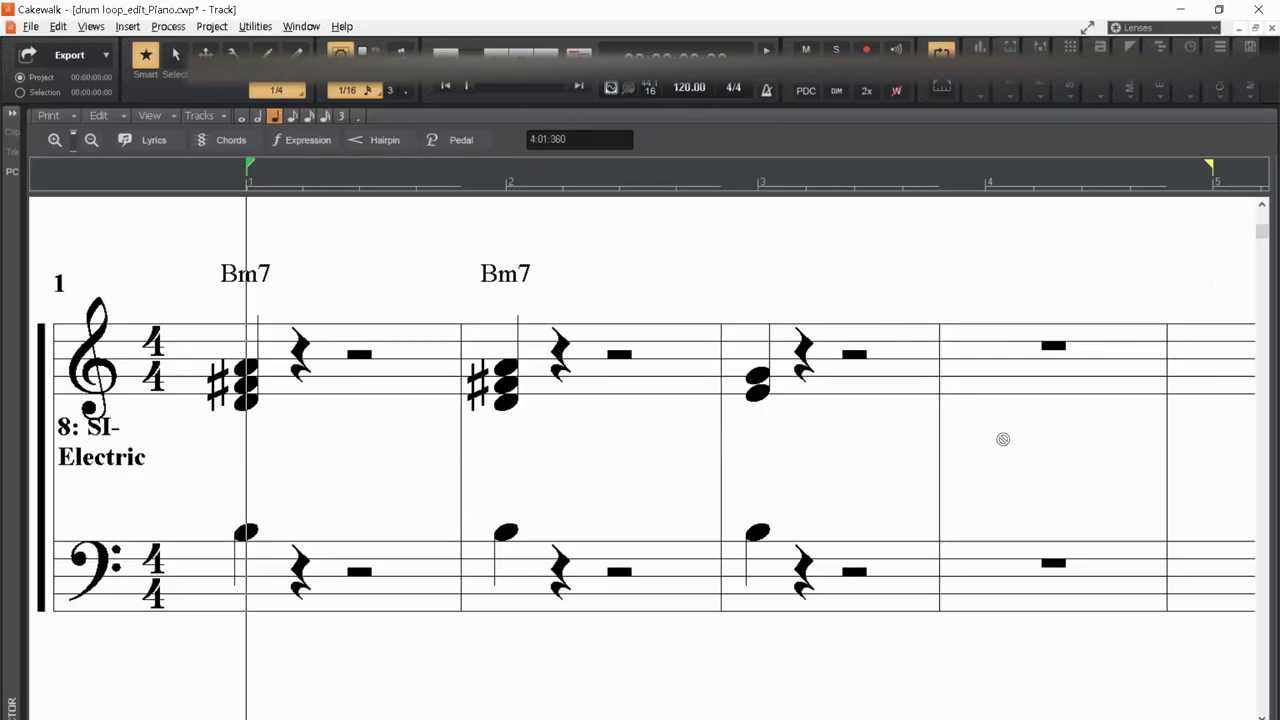
click(988, 187)
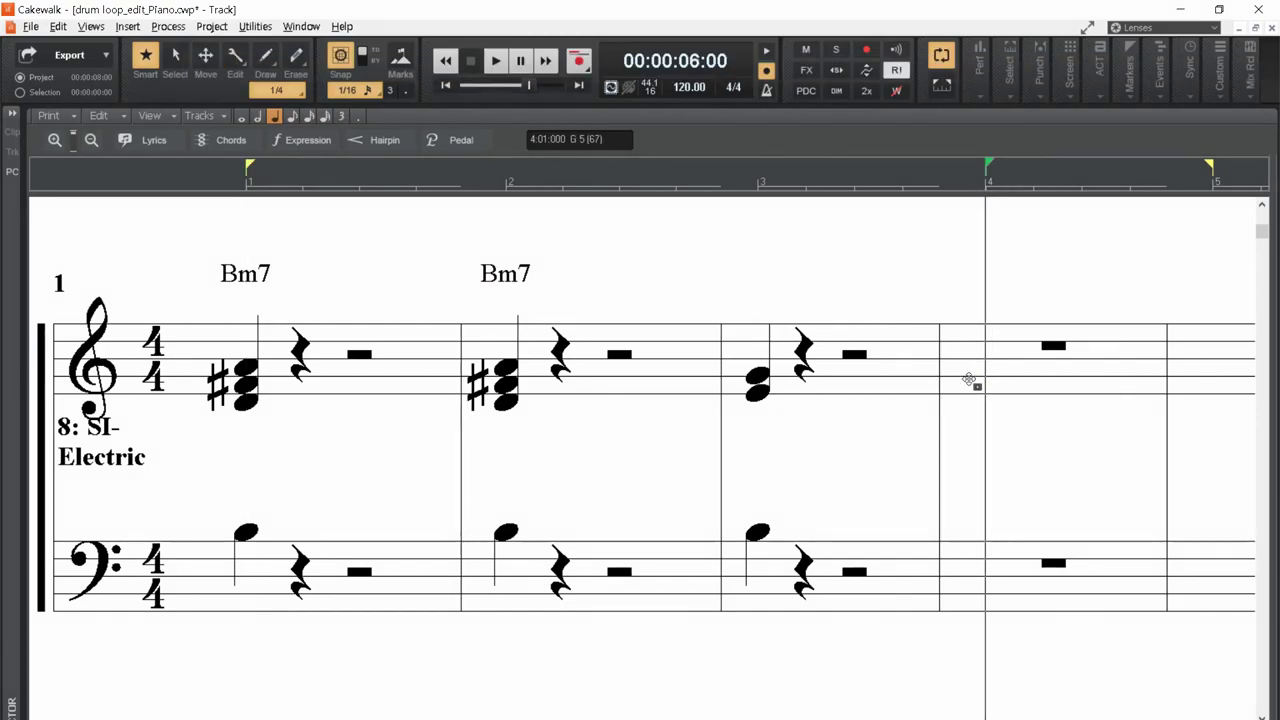
click(984, 379)
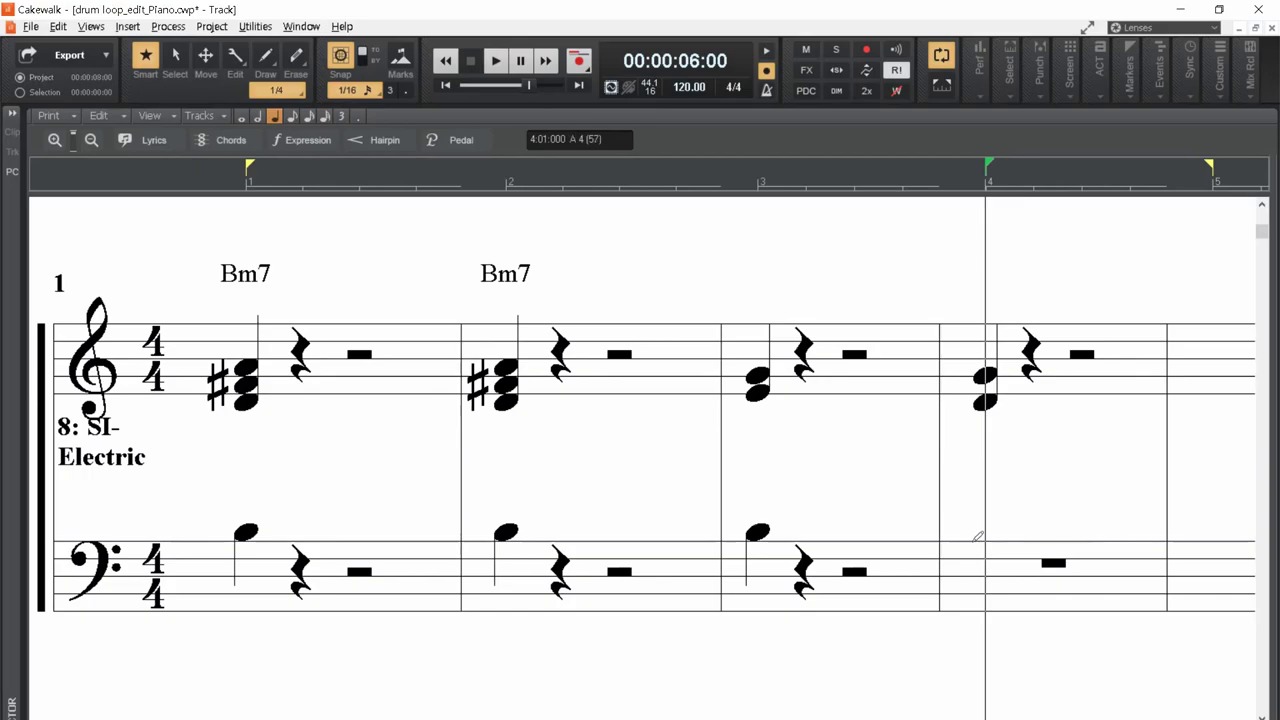
click(976, 535)
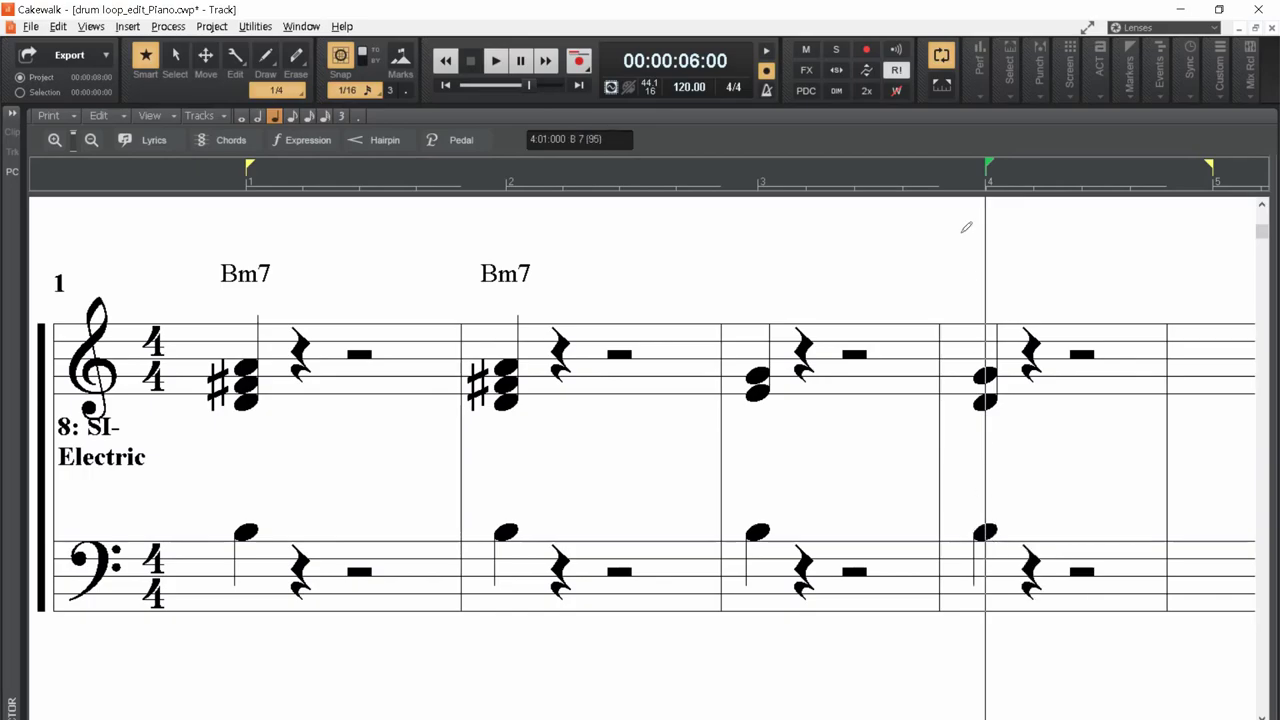
- Play the project from measure 4 to hear its chord, stop playback and return to the start
key(space)
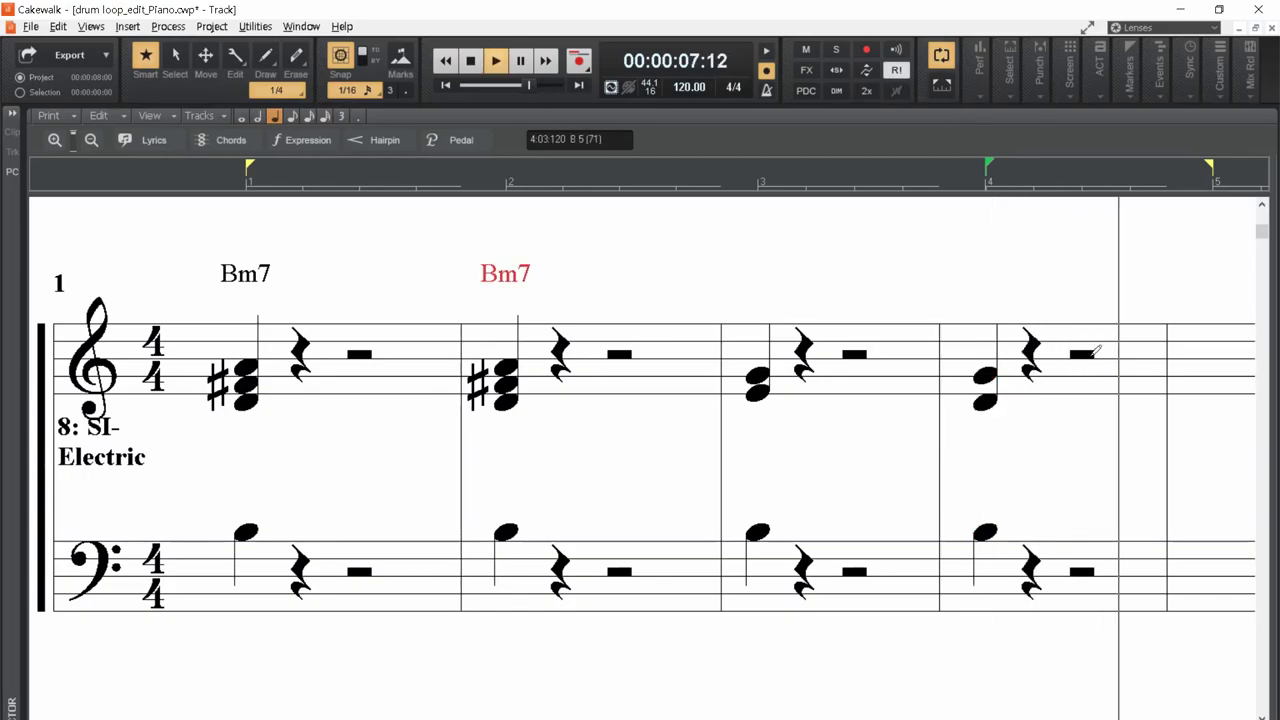
key(space)
key(w)
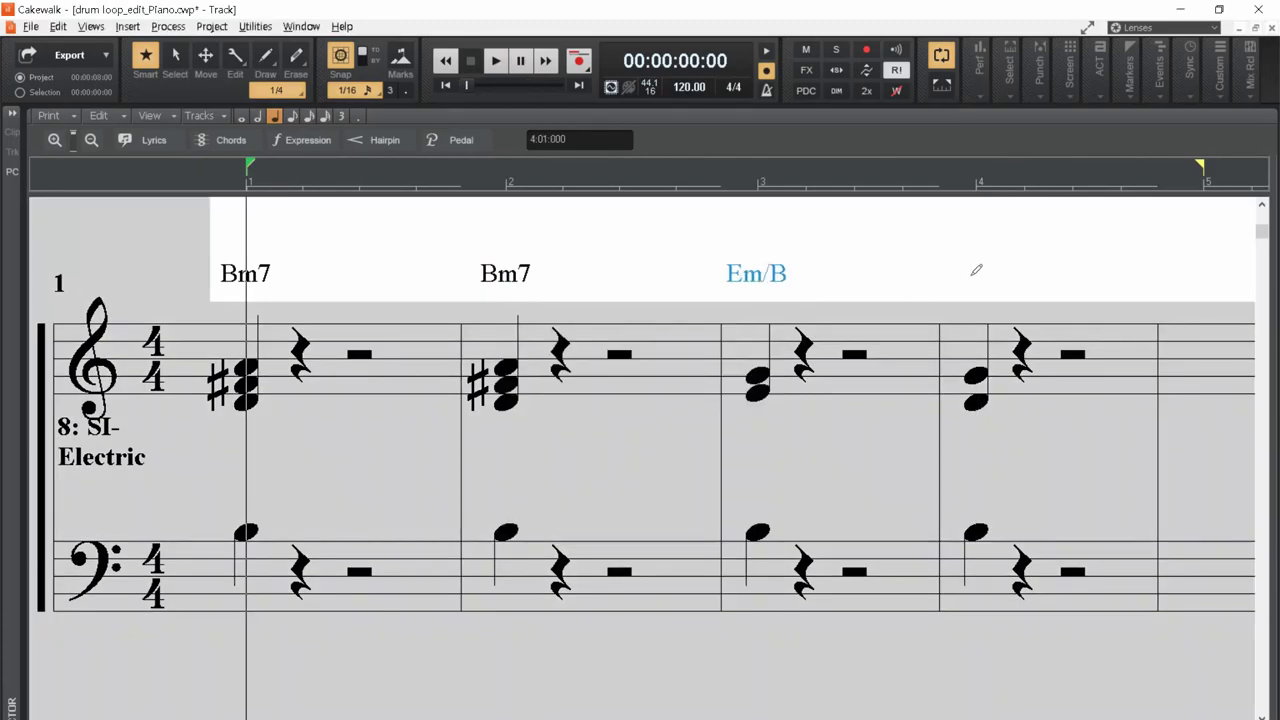
- Check the last chord of the progression in the browser, and label the measure 4 chord G/B in Staff view
key(ctrl+Page_Down)
key(alt+Tab)
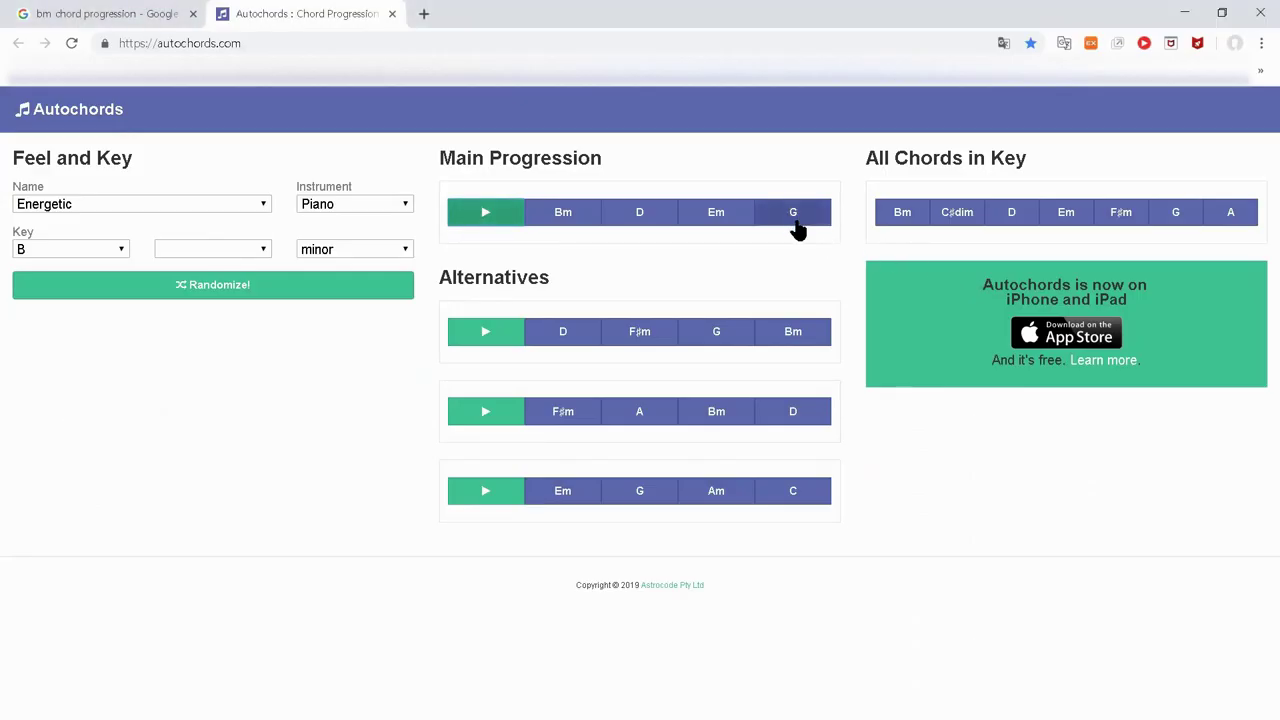
key(alt+Tab)
click(972, 272)
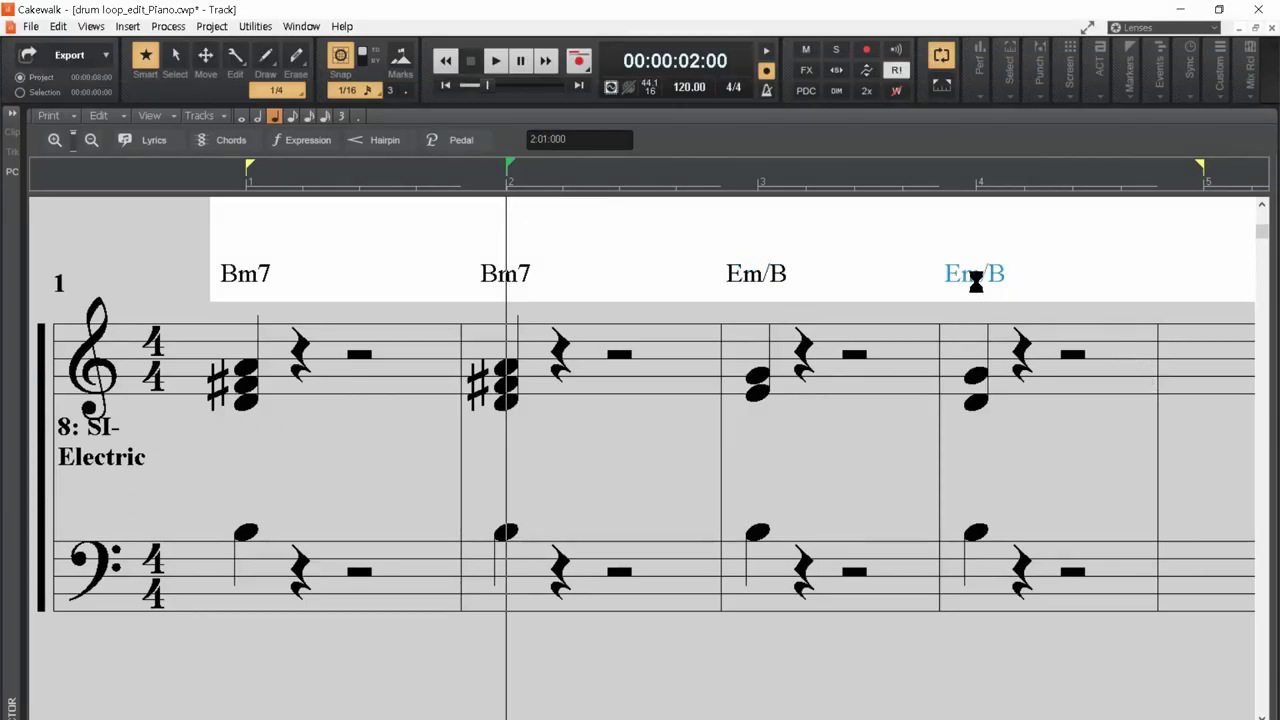
double_click(975, 278)
text(G)
key(Return)
- Play the project from the start past measure 2, and scrub over the measure 2 chord to hear it on its own
click(977, 183)
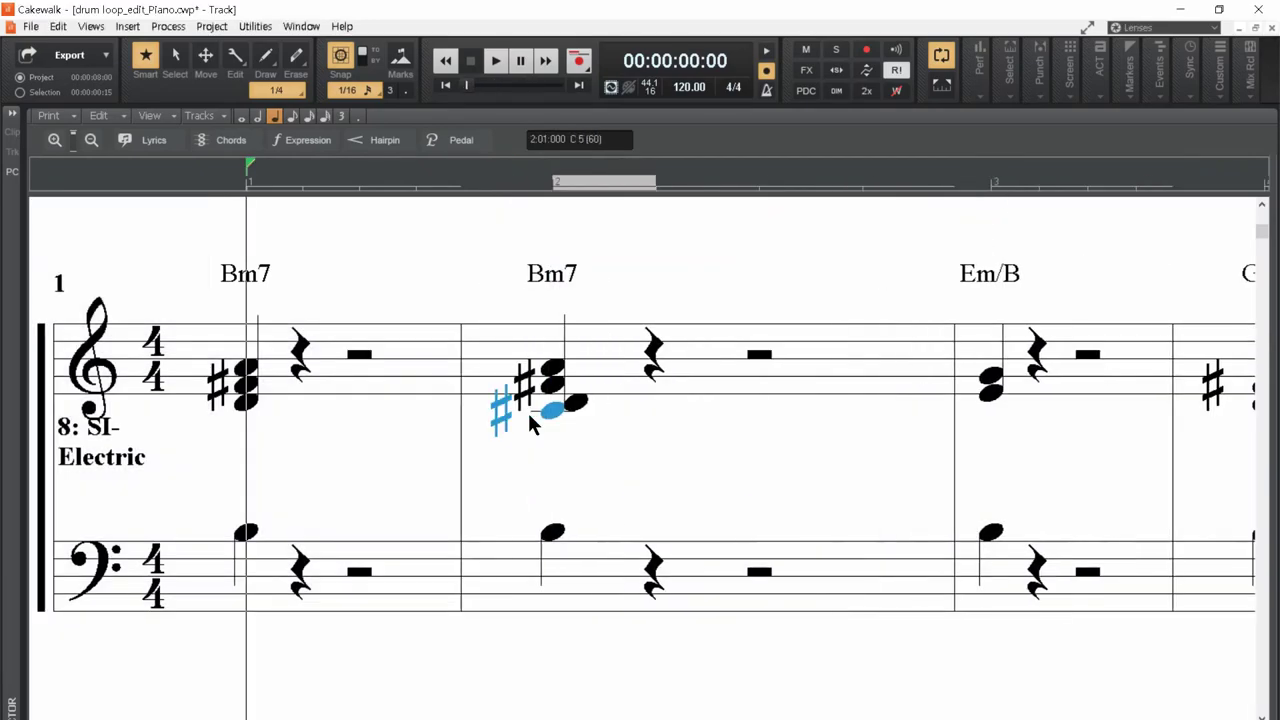
key(space)
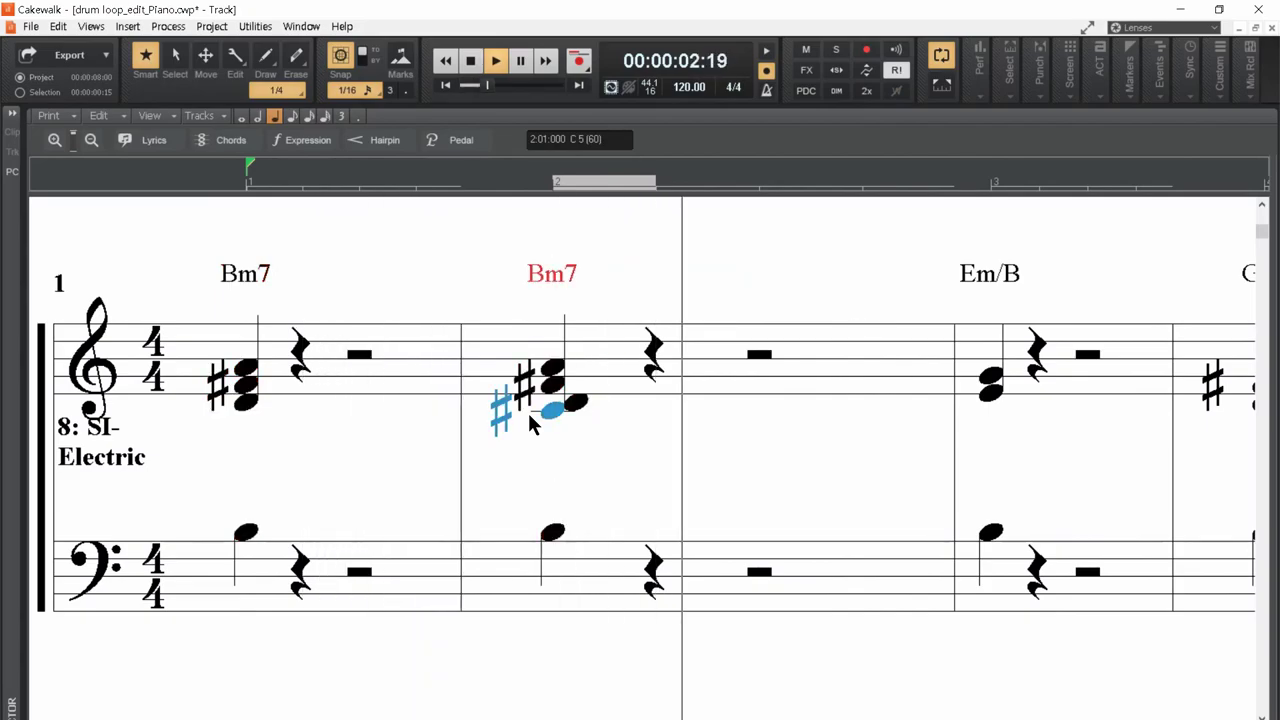
key(space)
key(space)
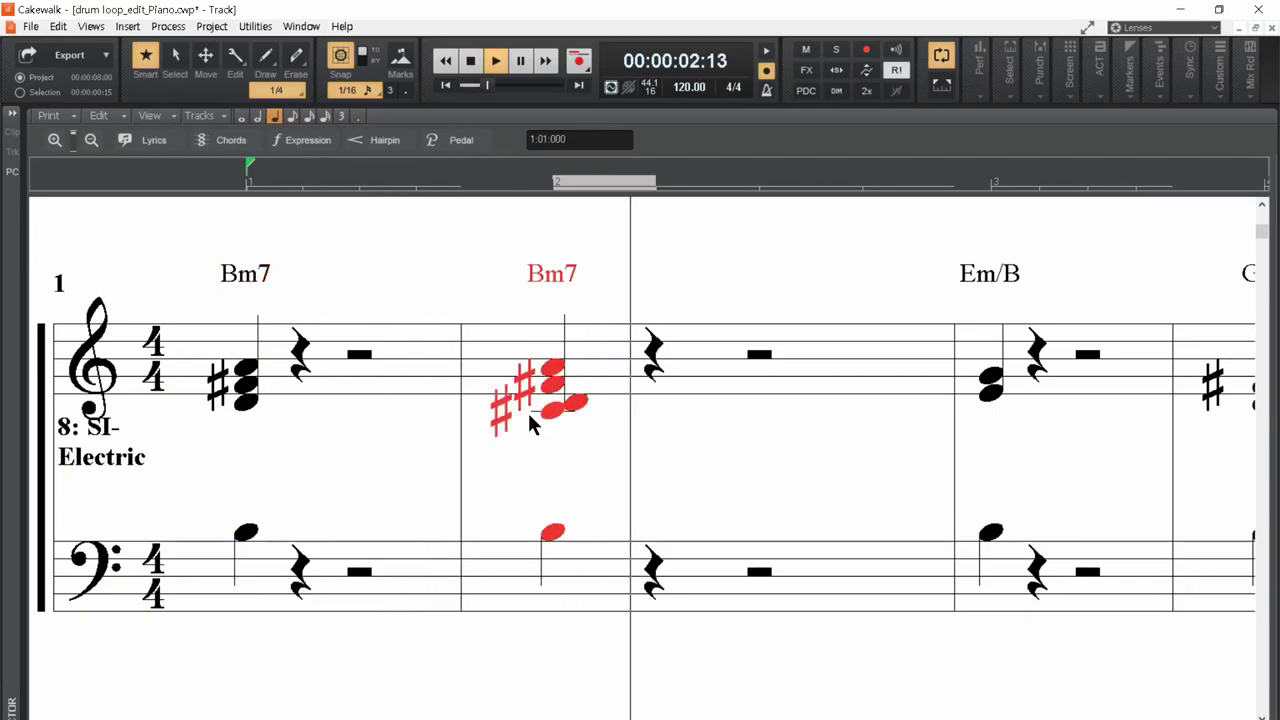
key(space)
key(b)
click(566, 440)
click(566, 440)
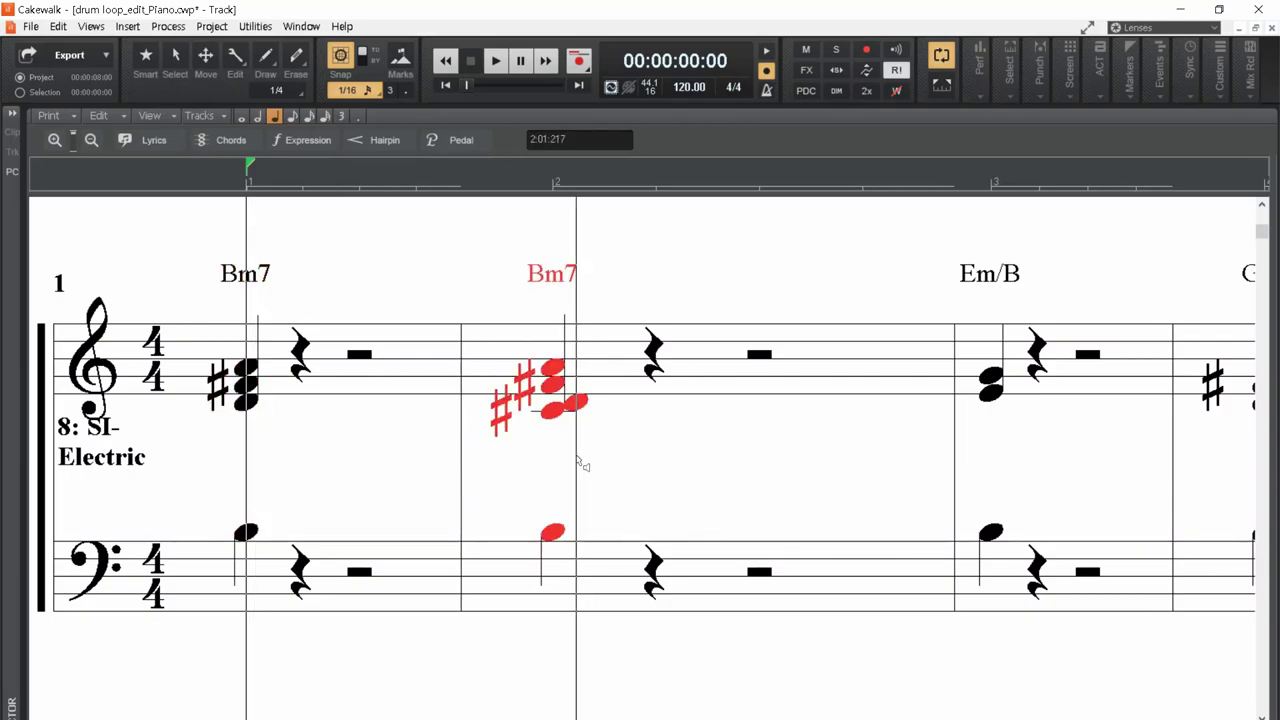
drag(576, 460, 576, 460)
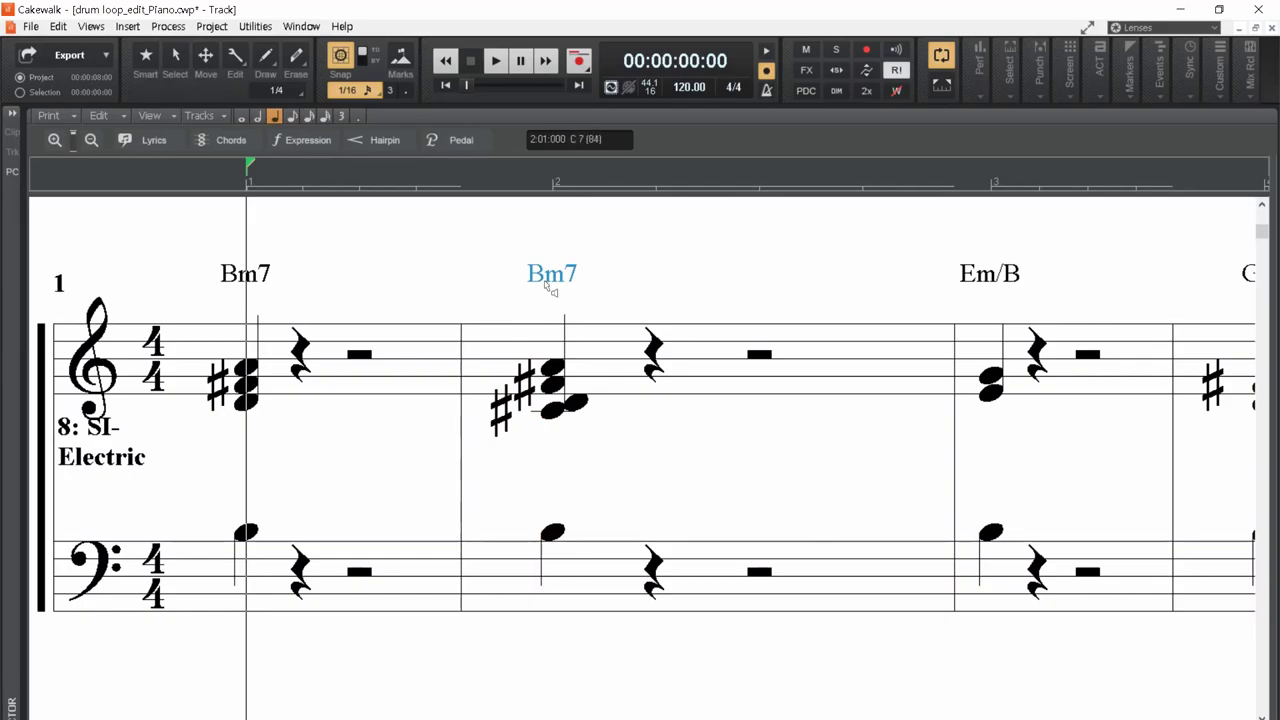
- Rename the measure 2 chord label DMaj7/B, and play the progression from the start into measure 3
text(DM)
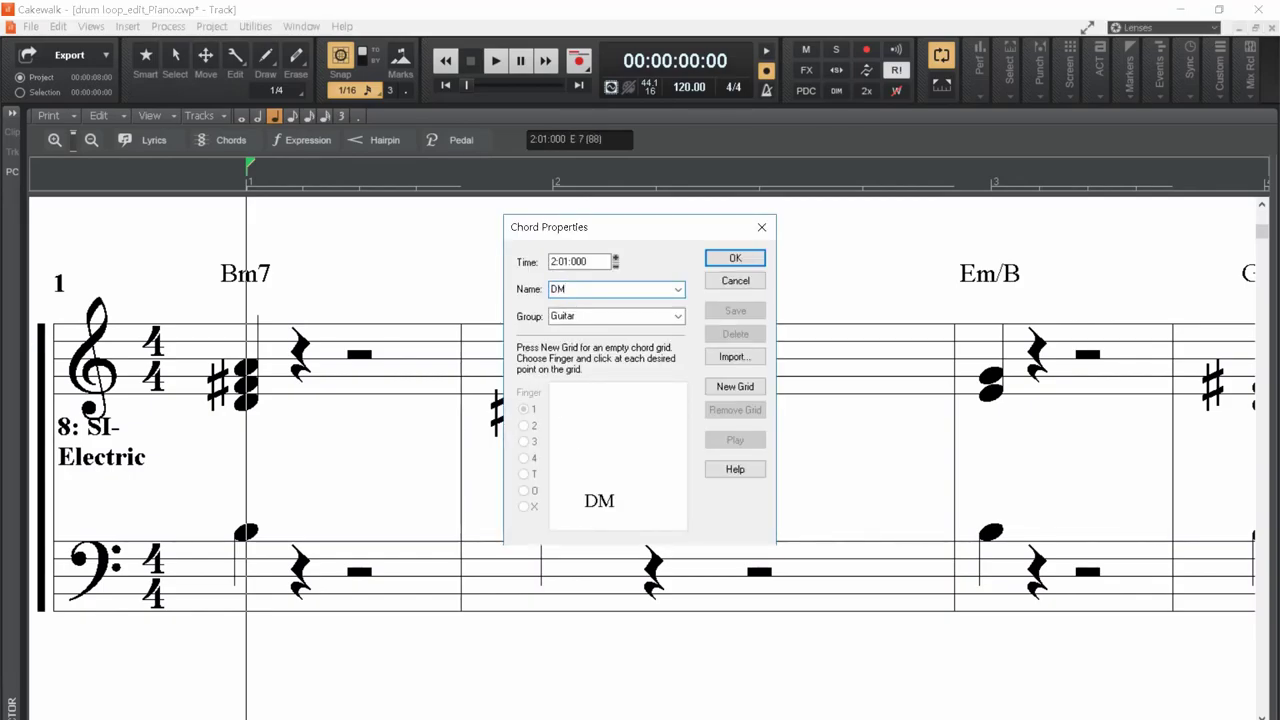
text(aj7/B)
key(Return)
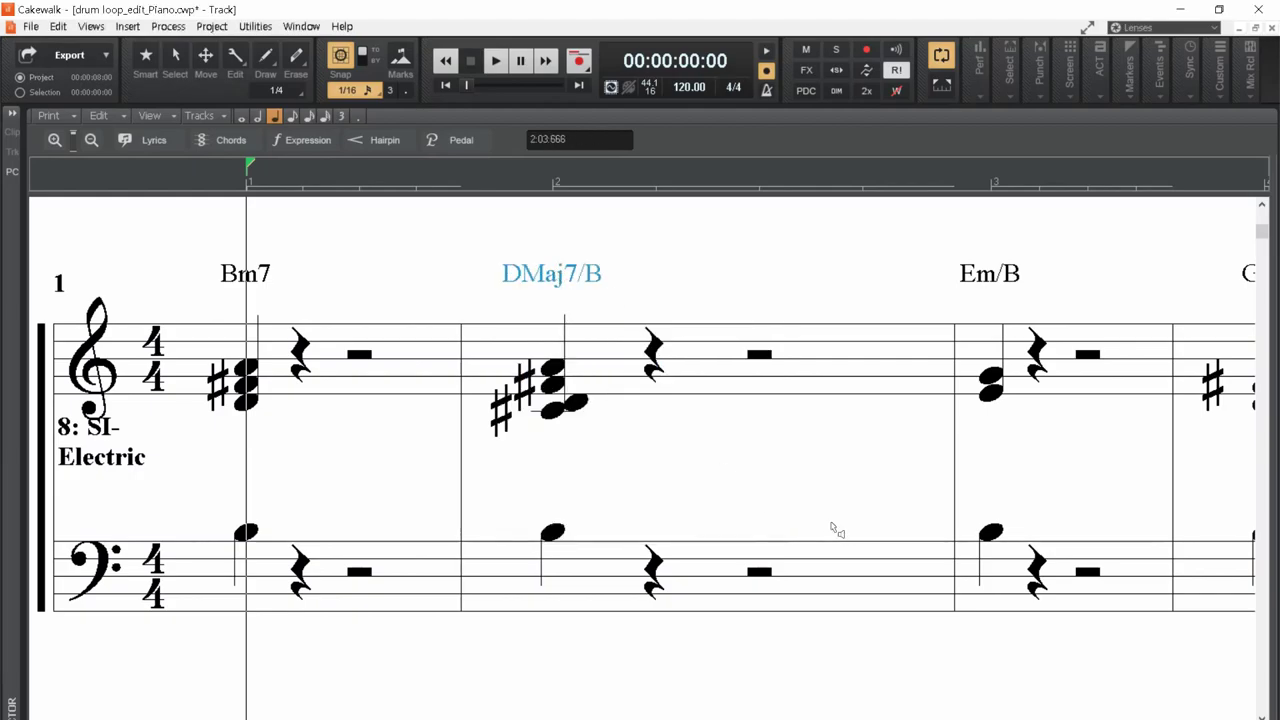
key(F5)
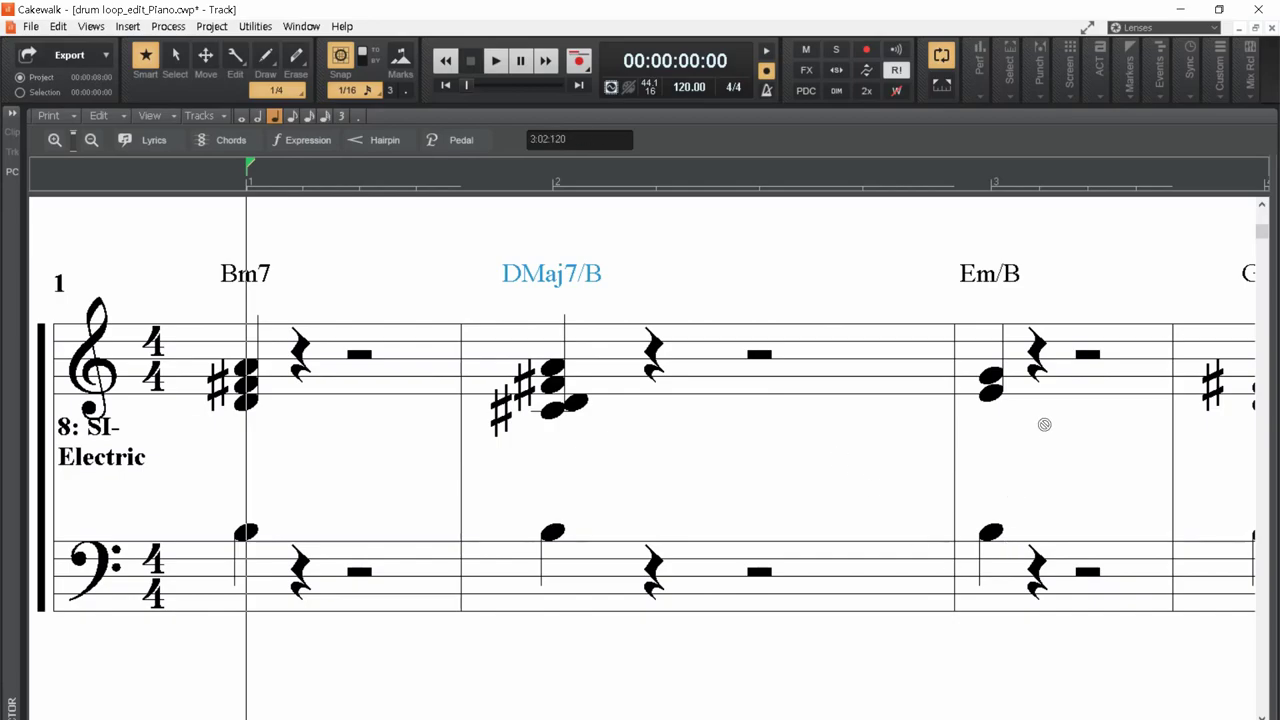
key(space)
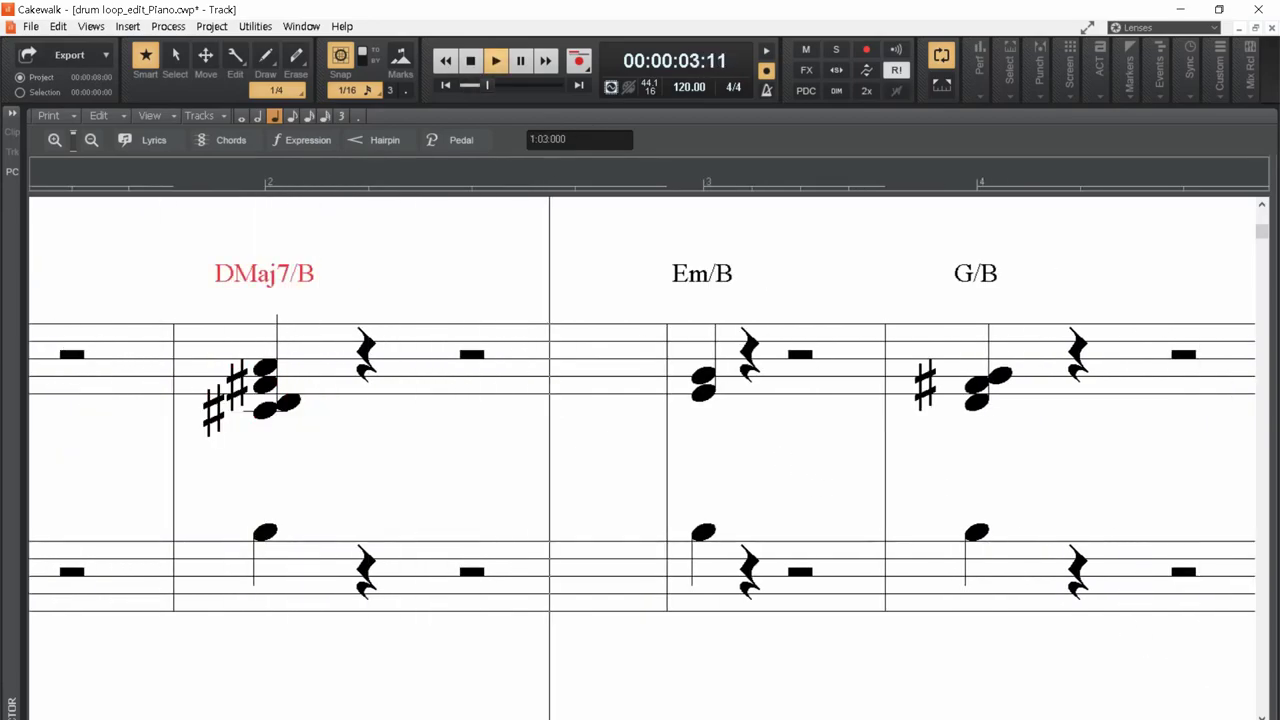
key(space)
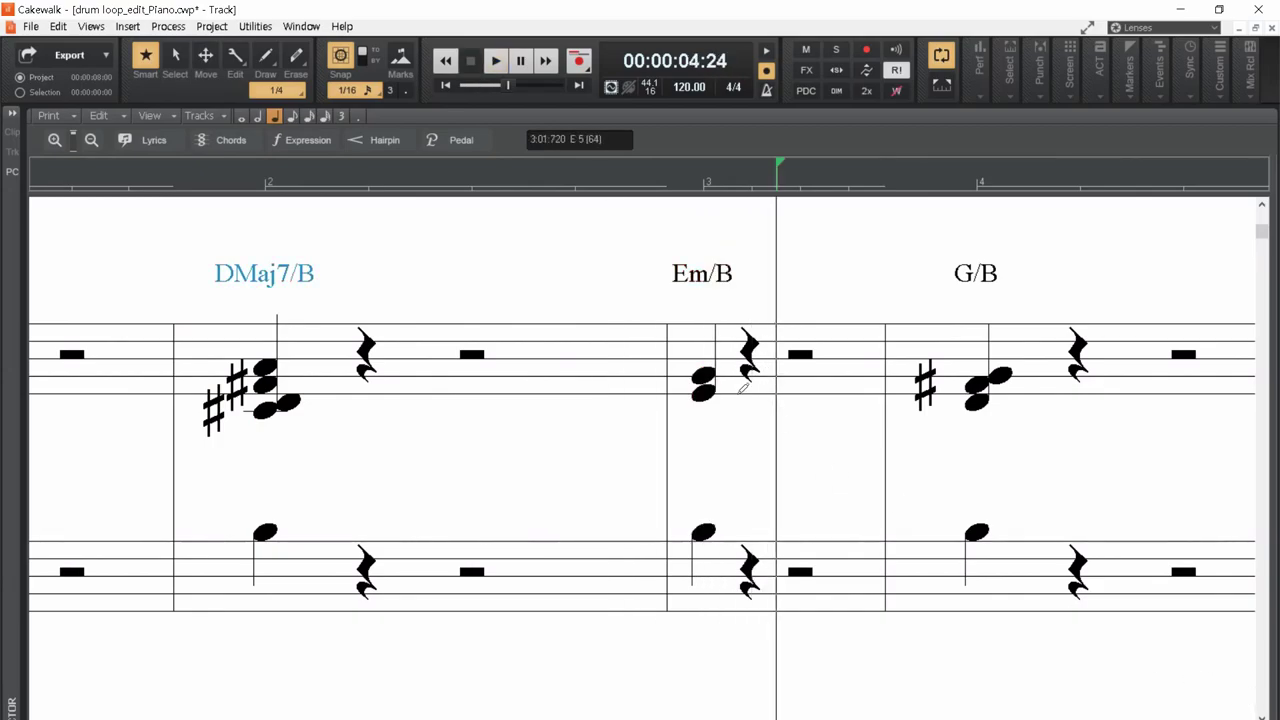
- Rename the measure 3 chord label Em7/B and add a quarter note D 5 to that chord in the treble staff
right_click(703, 271)
key(Escape)
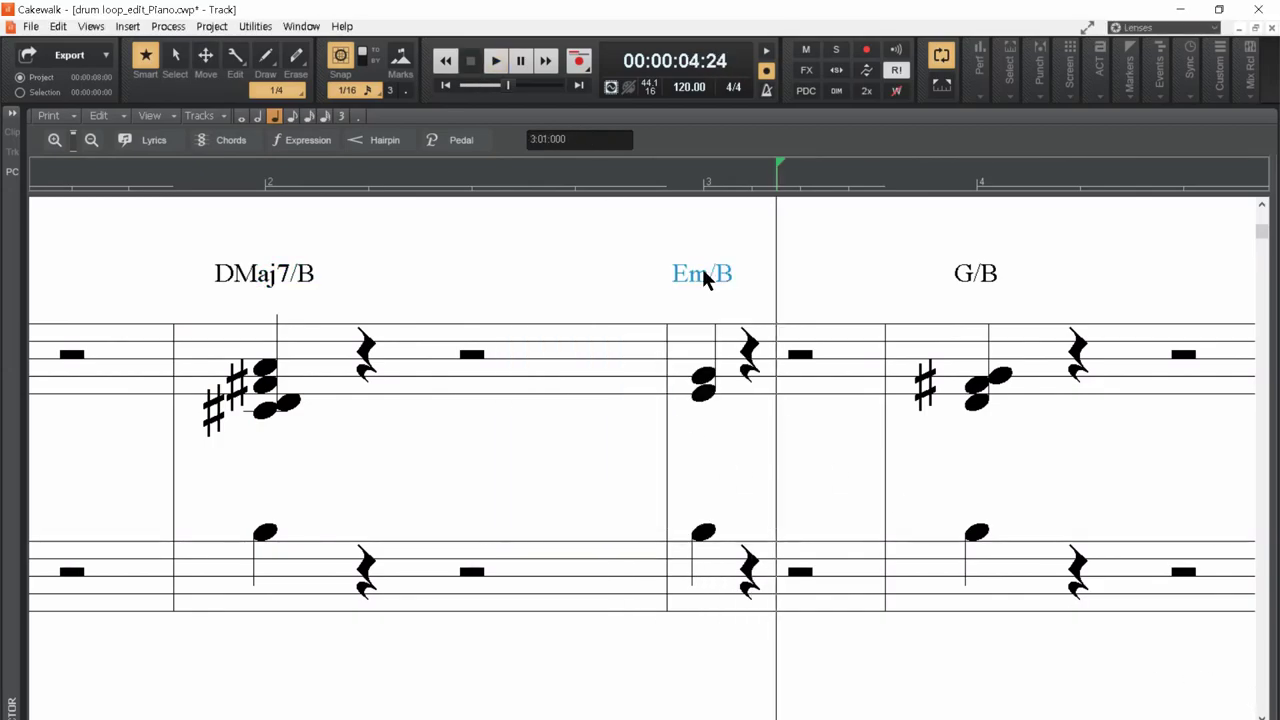
click(703, 403)
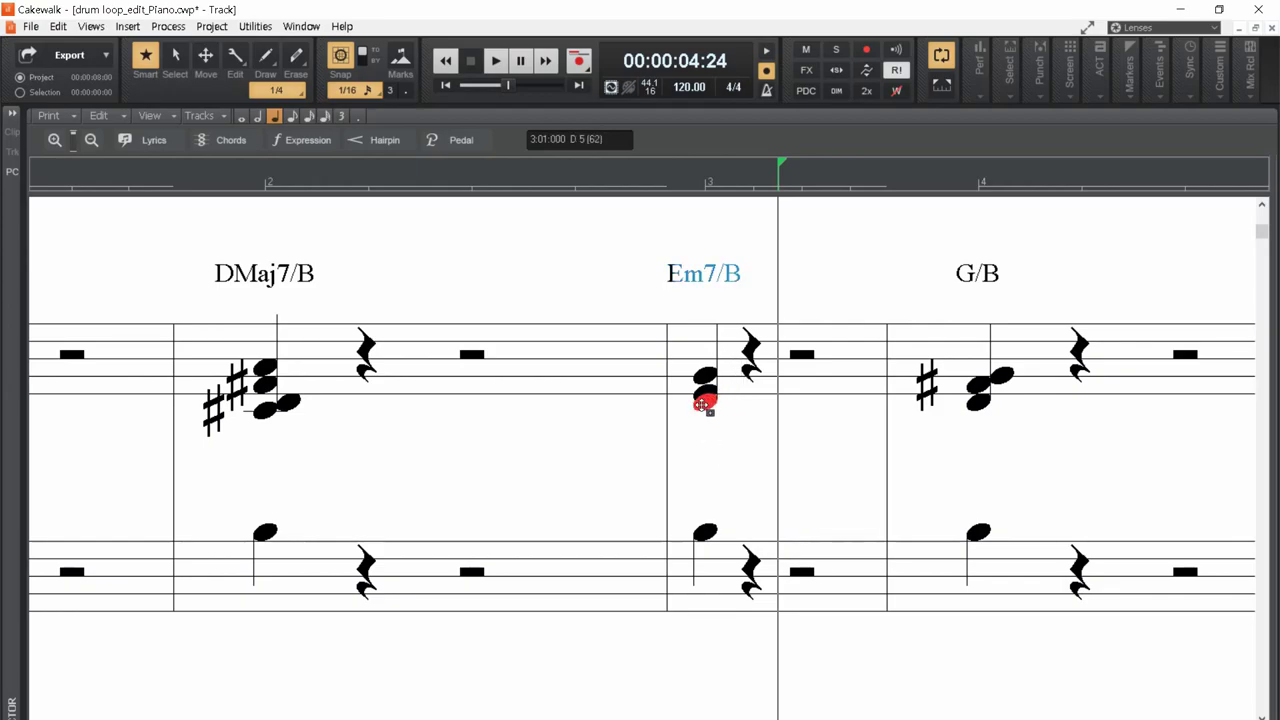
drag(706, 402, 706, 392)
- Scrub over the measure 3 chord and play the project from that measure to hear the Em7/B voicing
key(j)
click(710, 380)
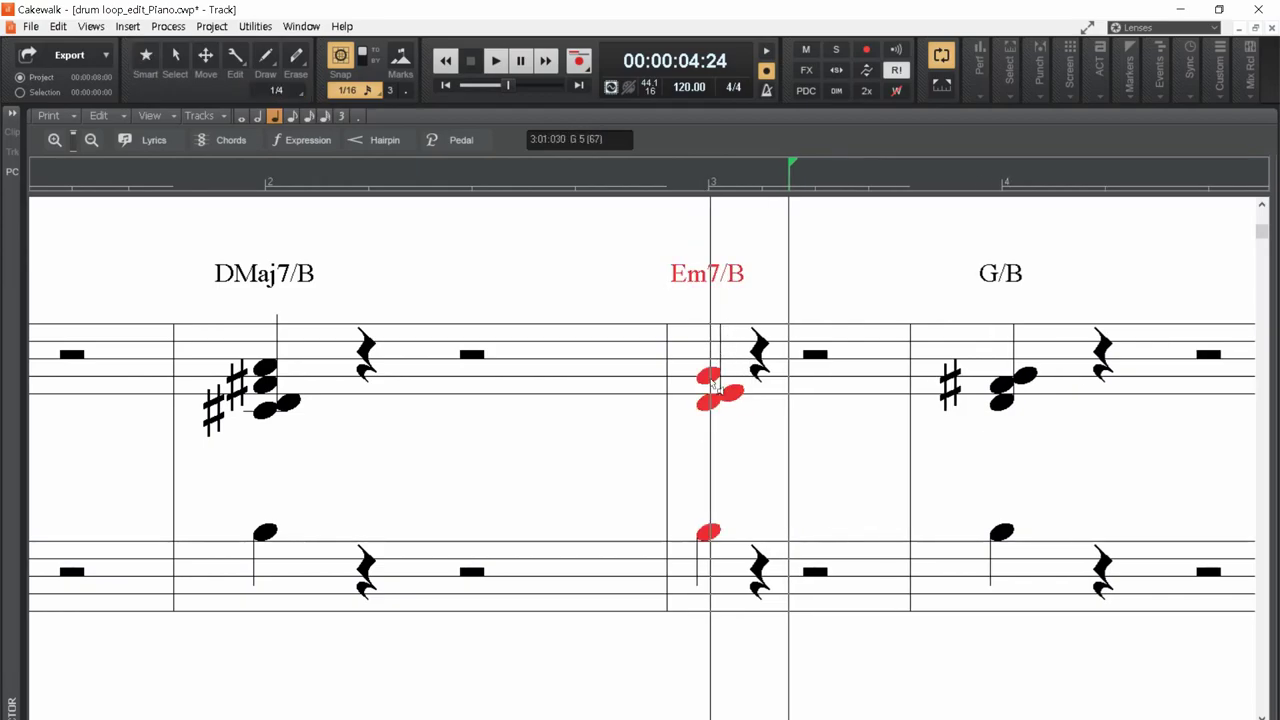
click(719, 277)
click(706, 190)
key(space)
key(space)
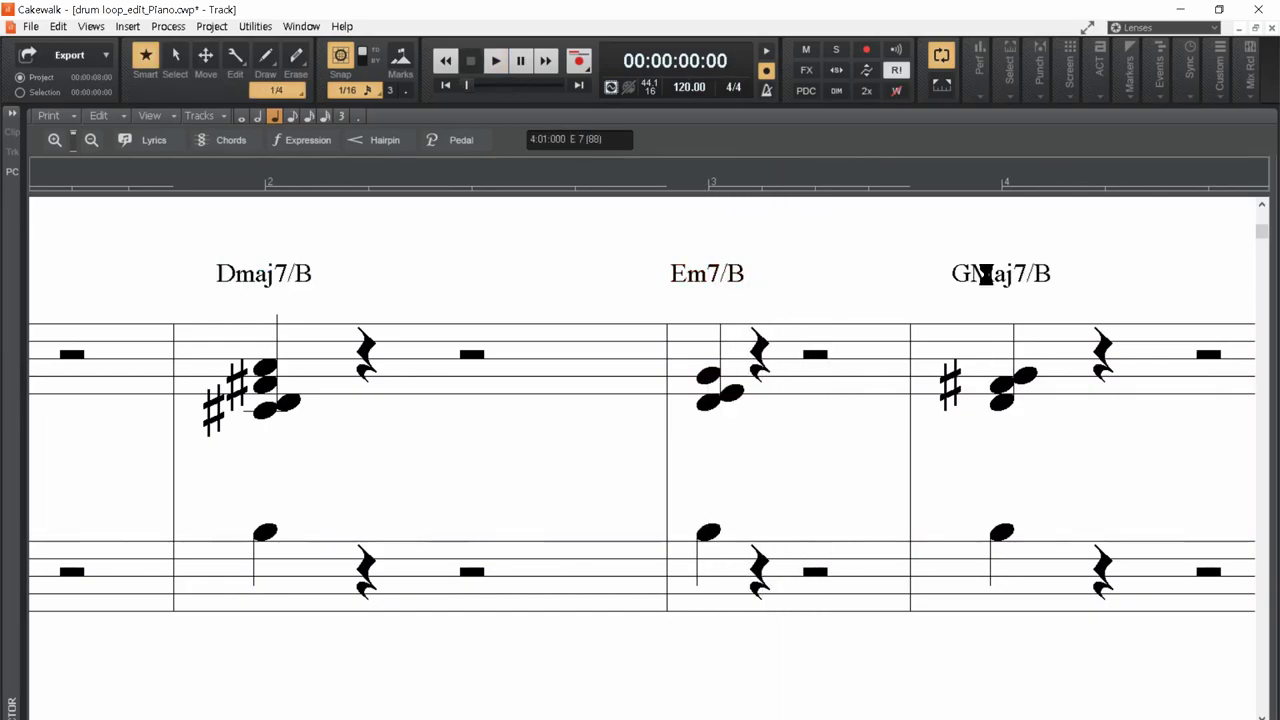
- Correct the measure 4 chord label to Gmaj7/B, and play the project to hear the progression
double_click(986, 278)
key(Right)
key(Delete)
text(m)
key(Return)
key(space)
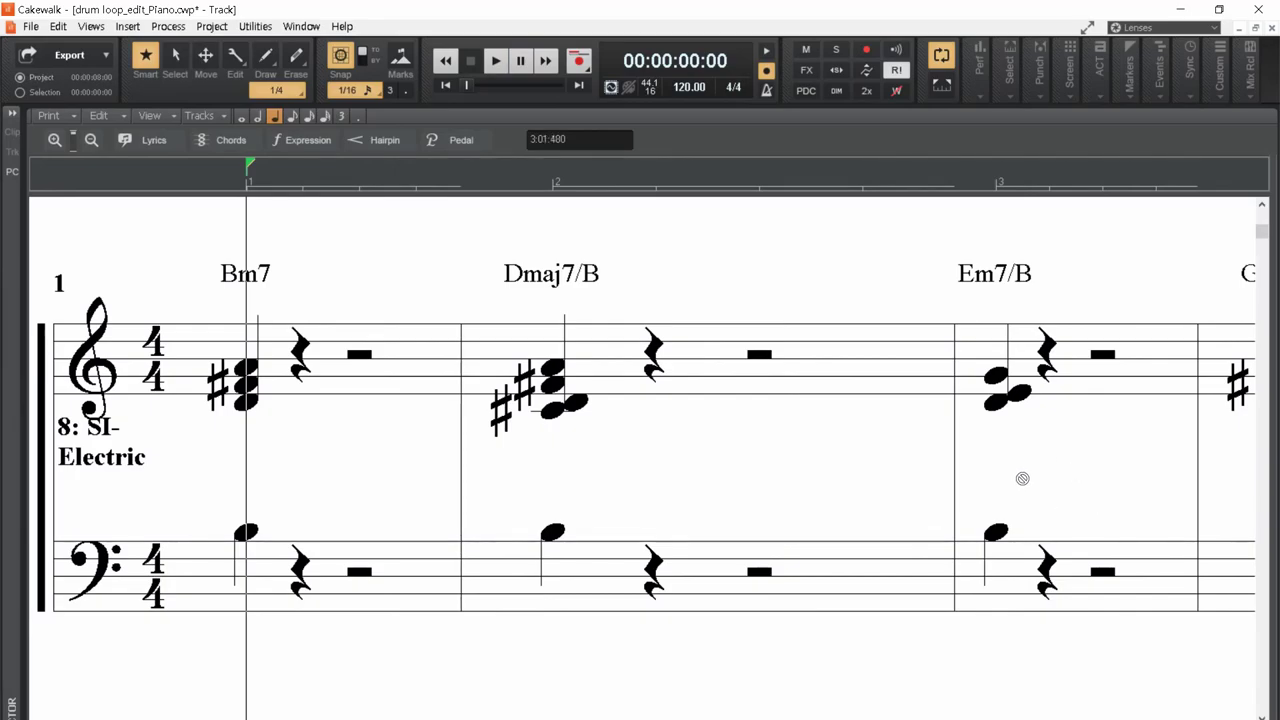
- Switch from Staff view to Piano Roll view, select all the chord notes and lengthen them to 3631 ticks, nearly a full measure each
key(d)
click(91, 27)
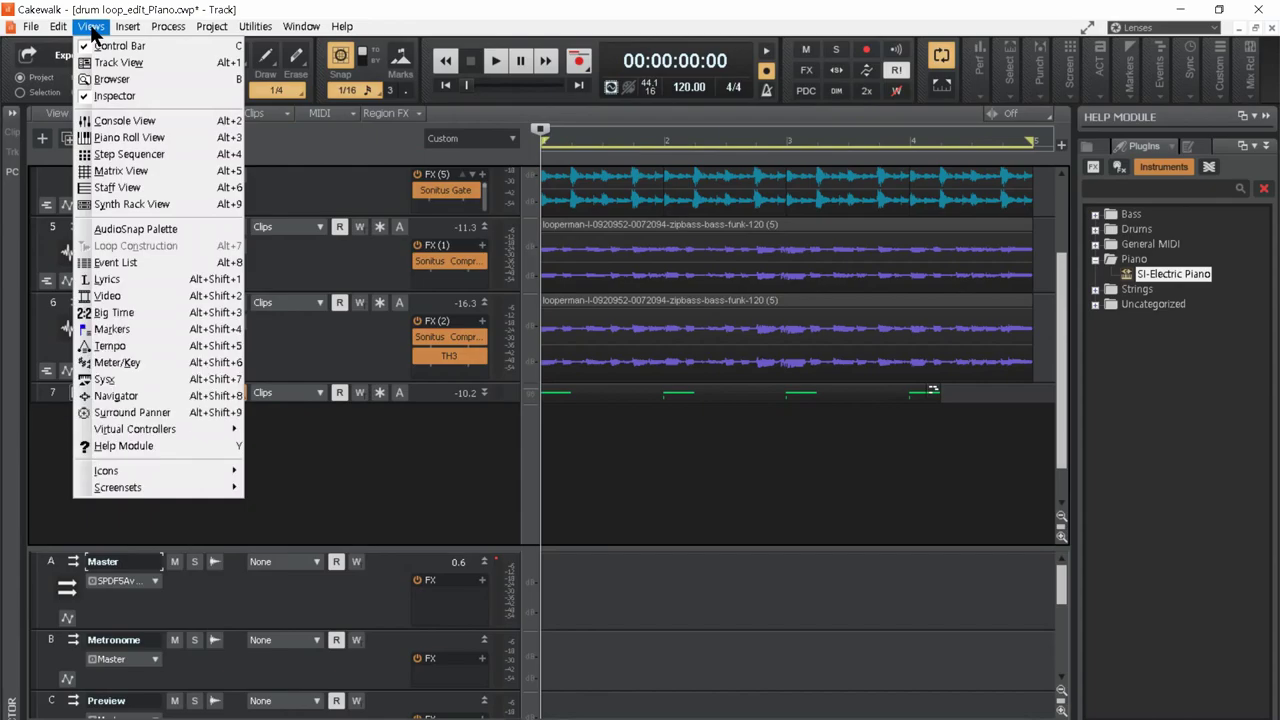
click(125, 137)
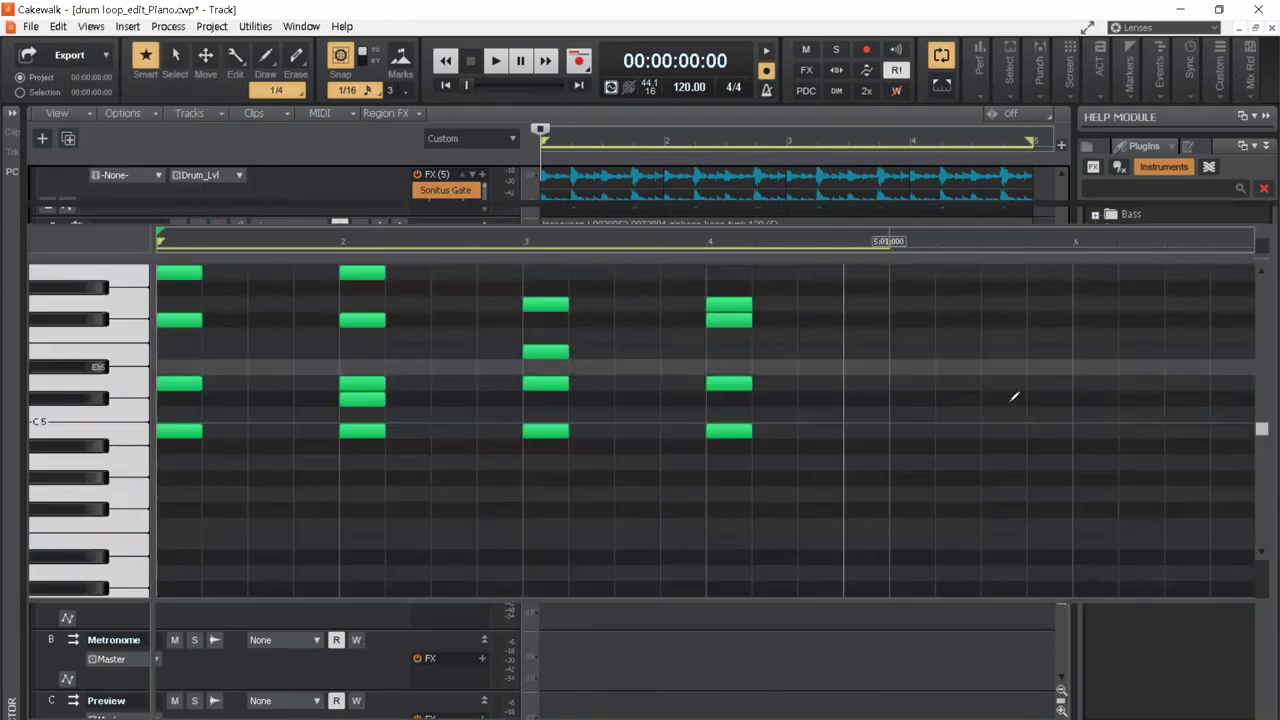
scroll(905, 400, up, 2)
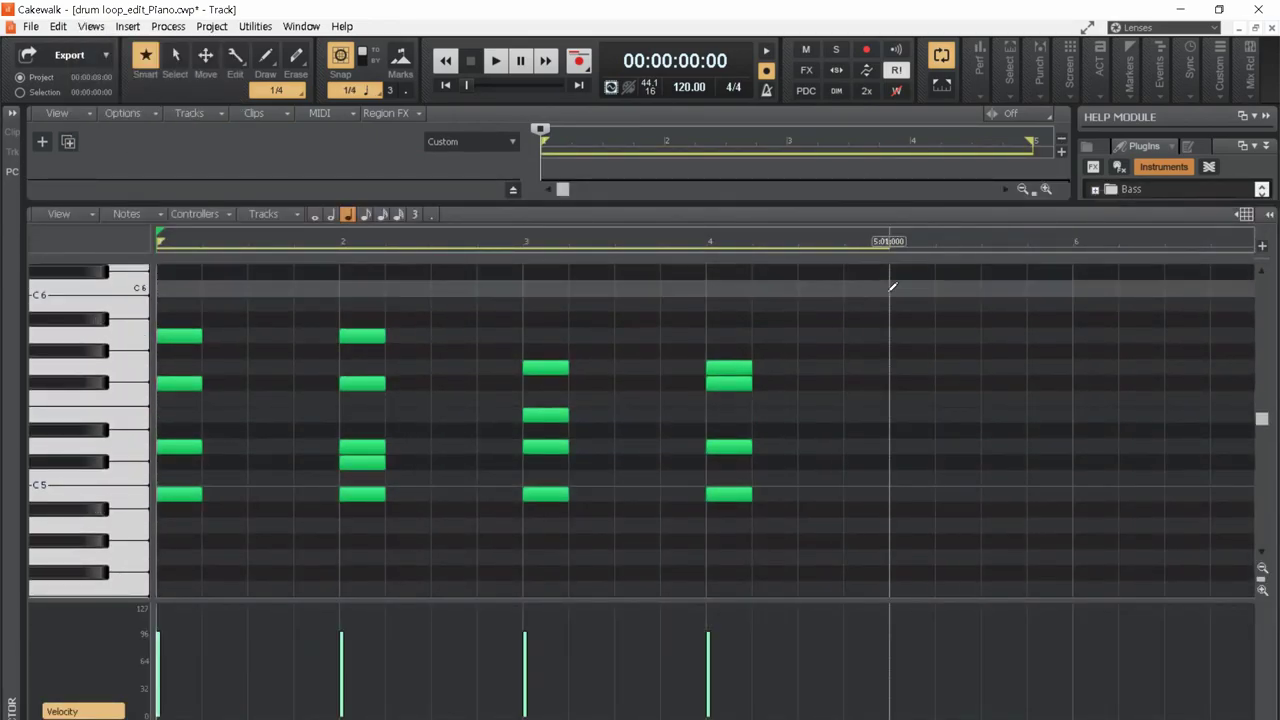
drag(892, 287, 160, 530)
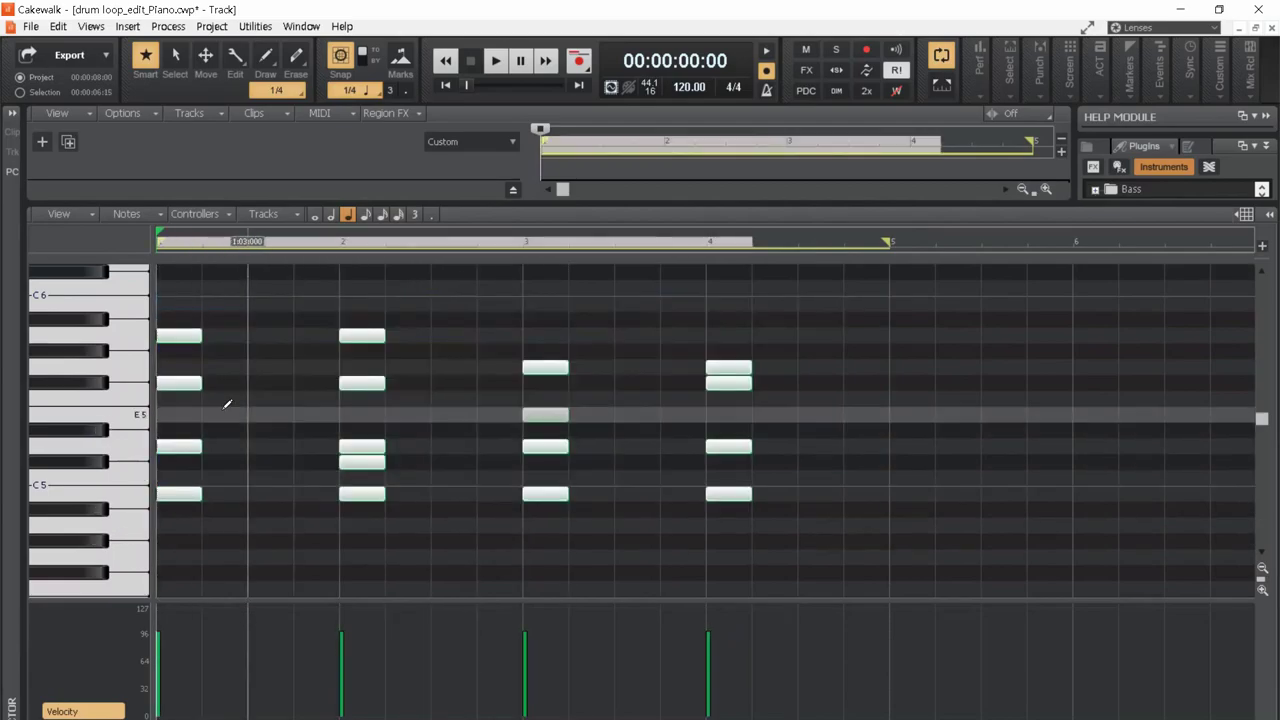
drag(202, 338, 330, 345)
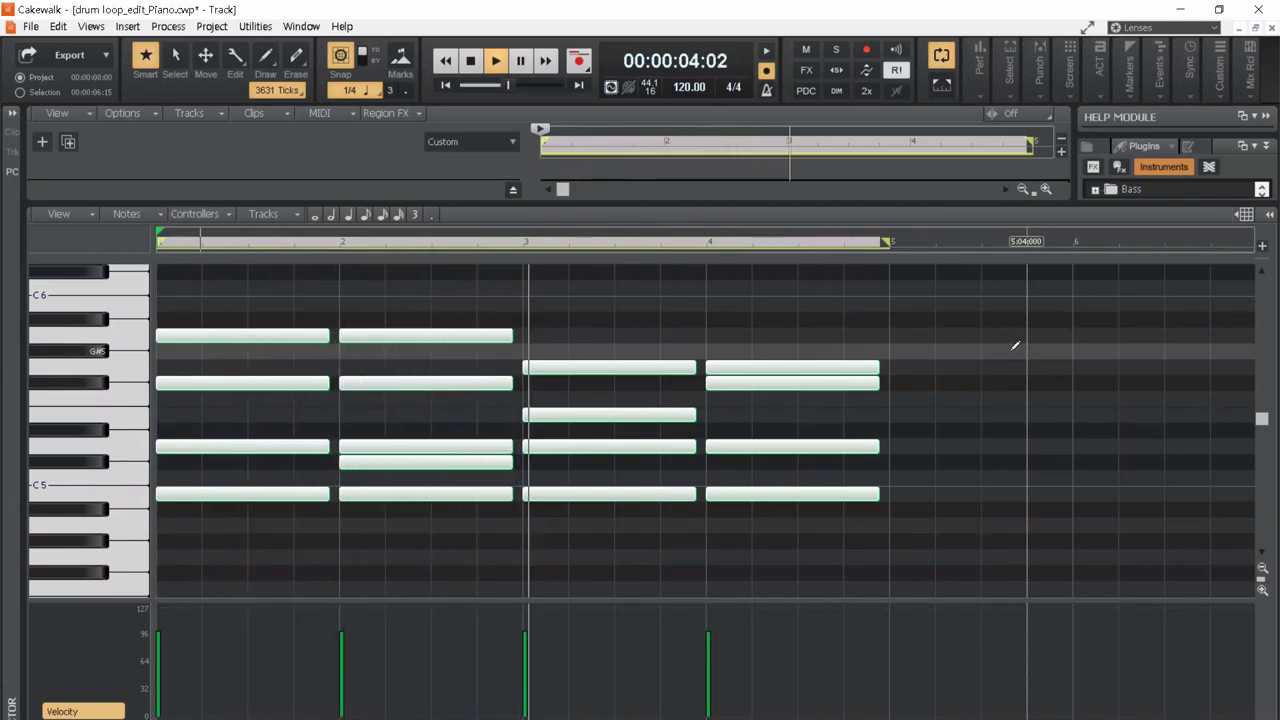
- Inspect the lengthened chords in Staff view while the loop plays, and return to the track list
scroll(1018, 400, down, 1)
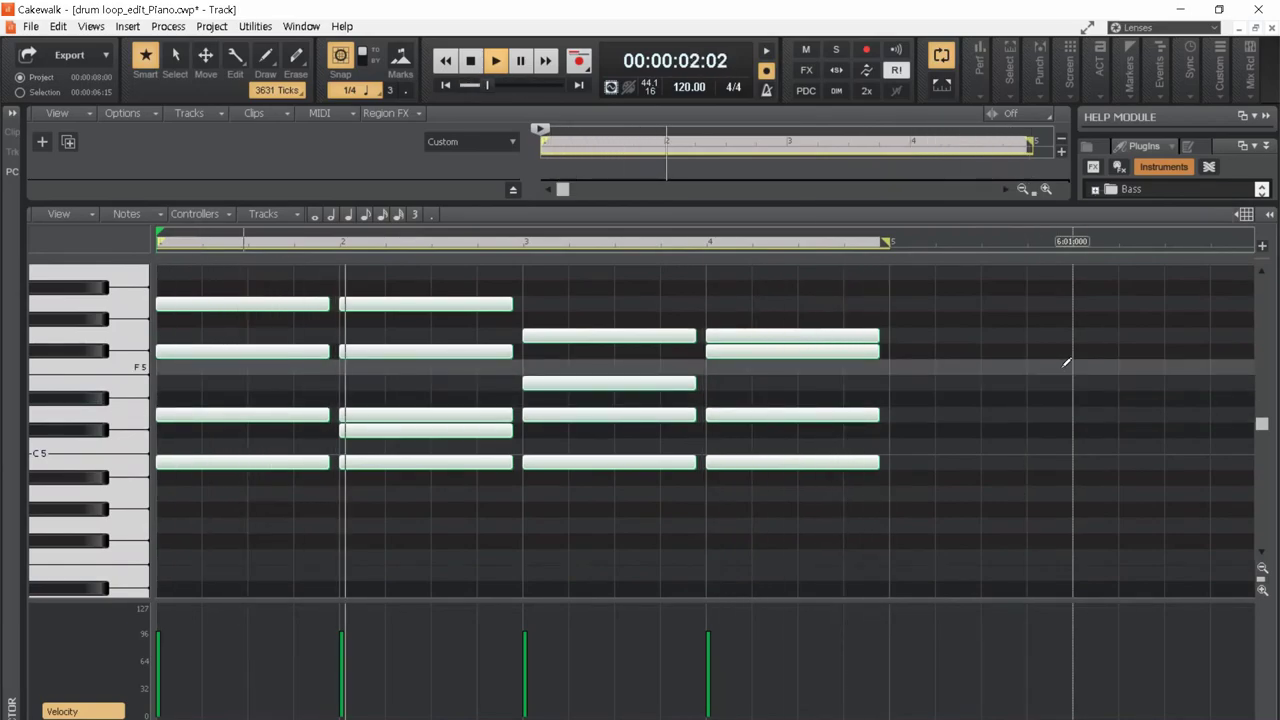
key(d)
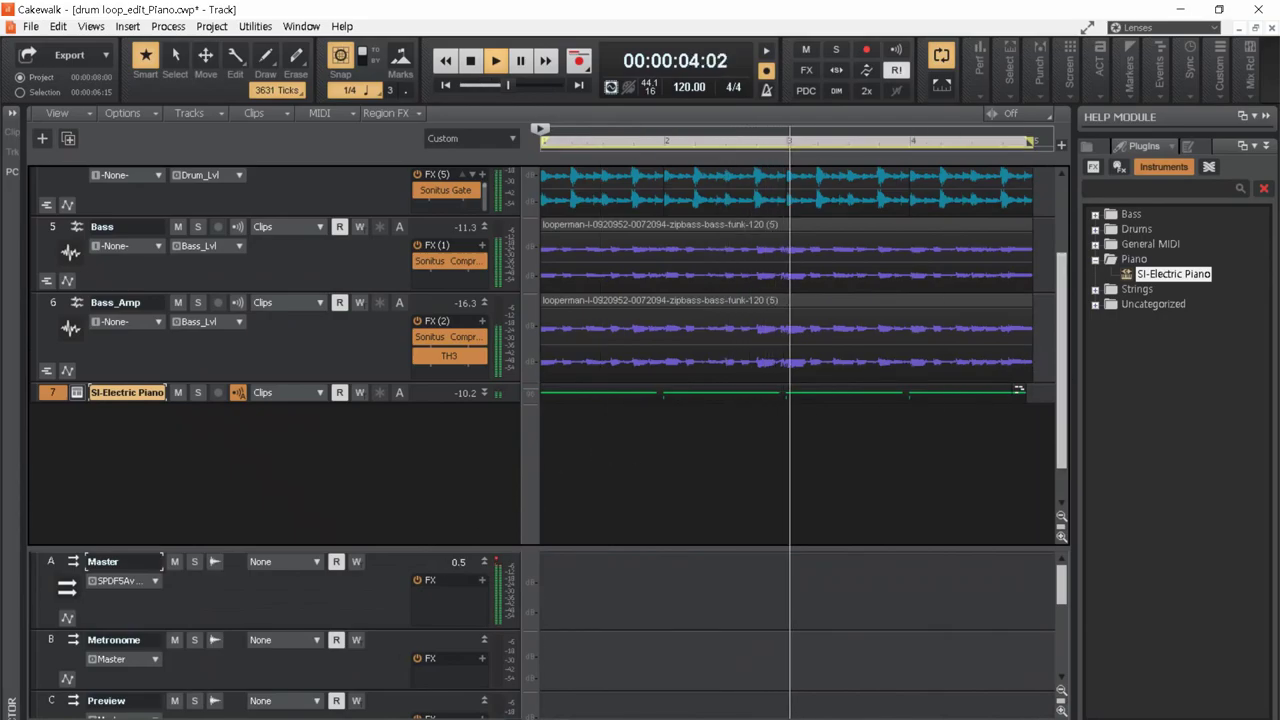
key(alt+6)
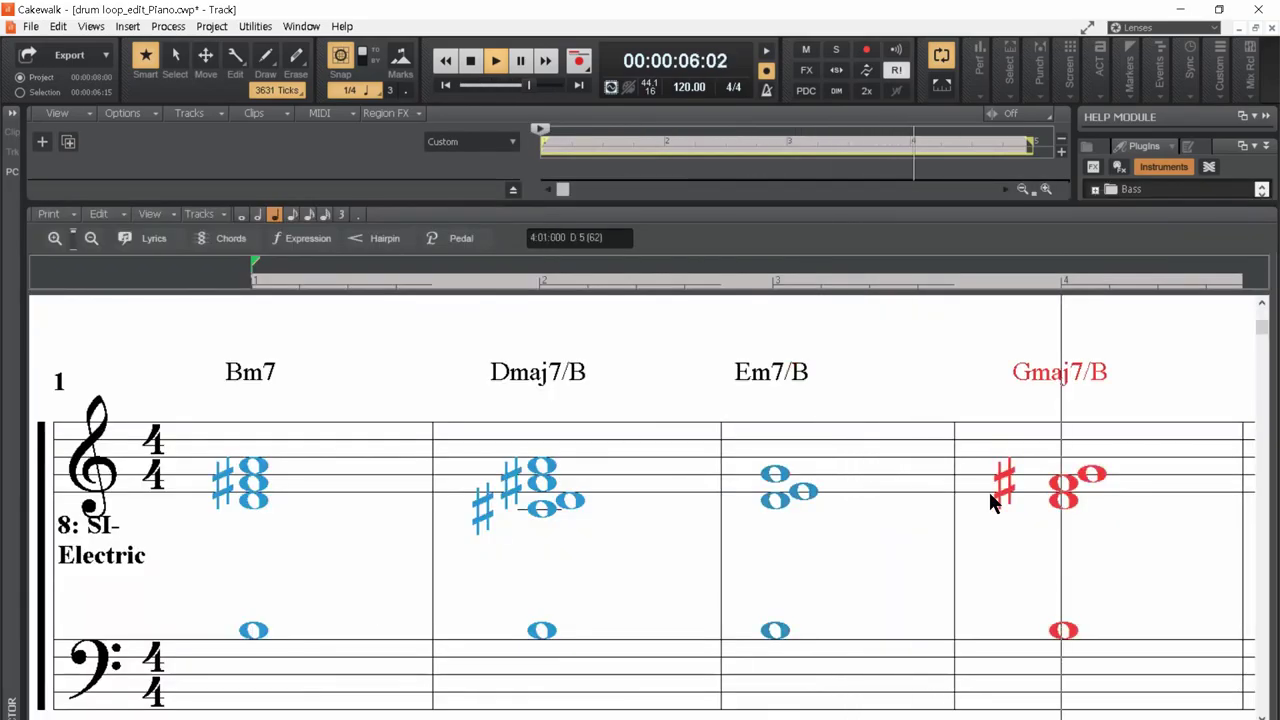
key(d)
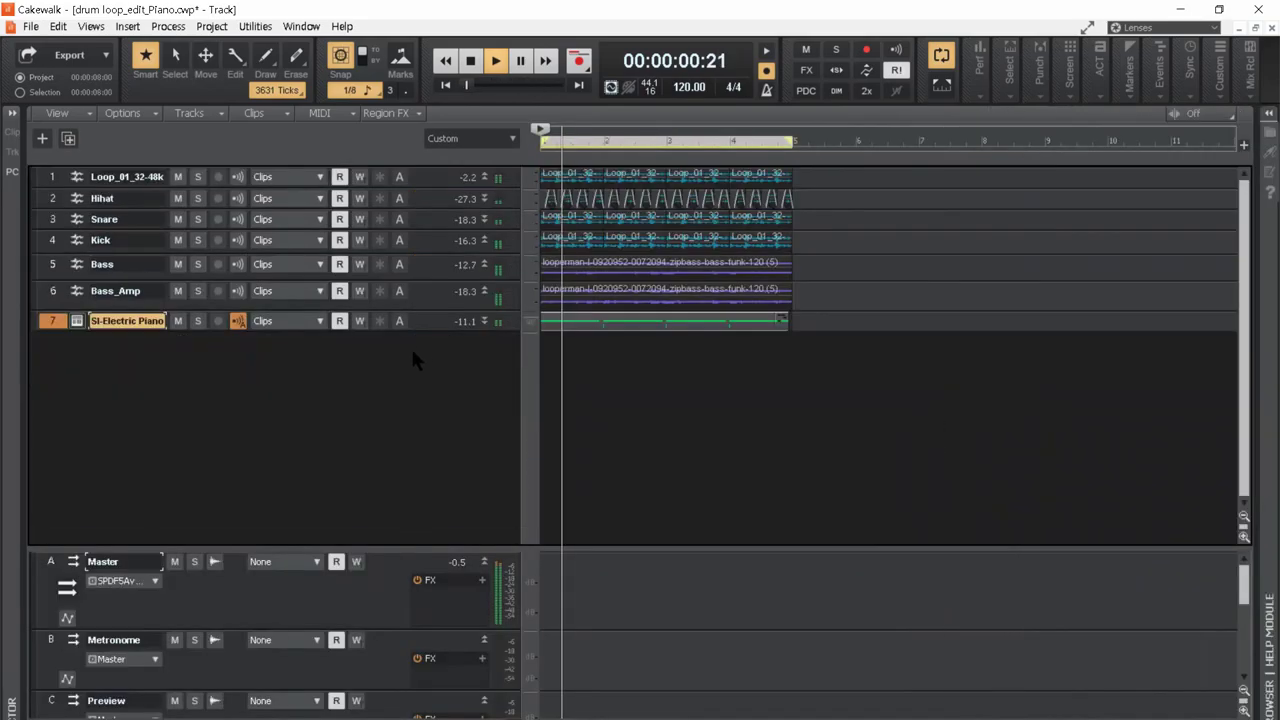
- Open the SI-Electric Piano instrument, solo its track, and turn on Drive with a depth of 37%
click(76, 320)
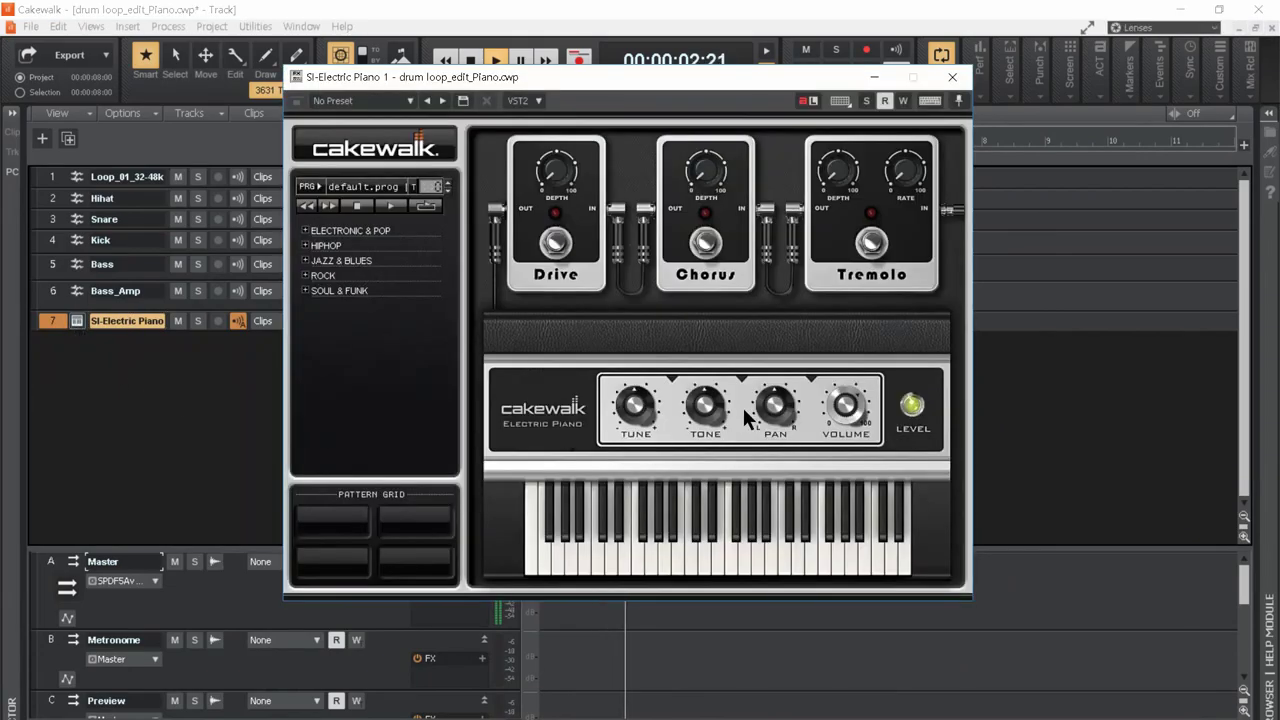
click(197, 320)
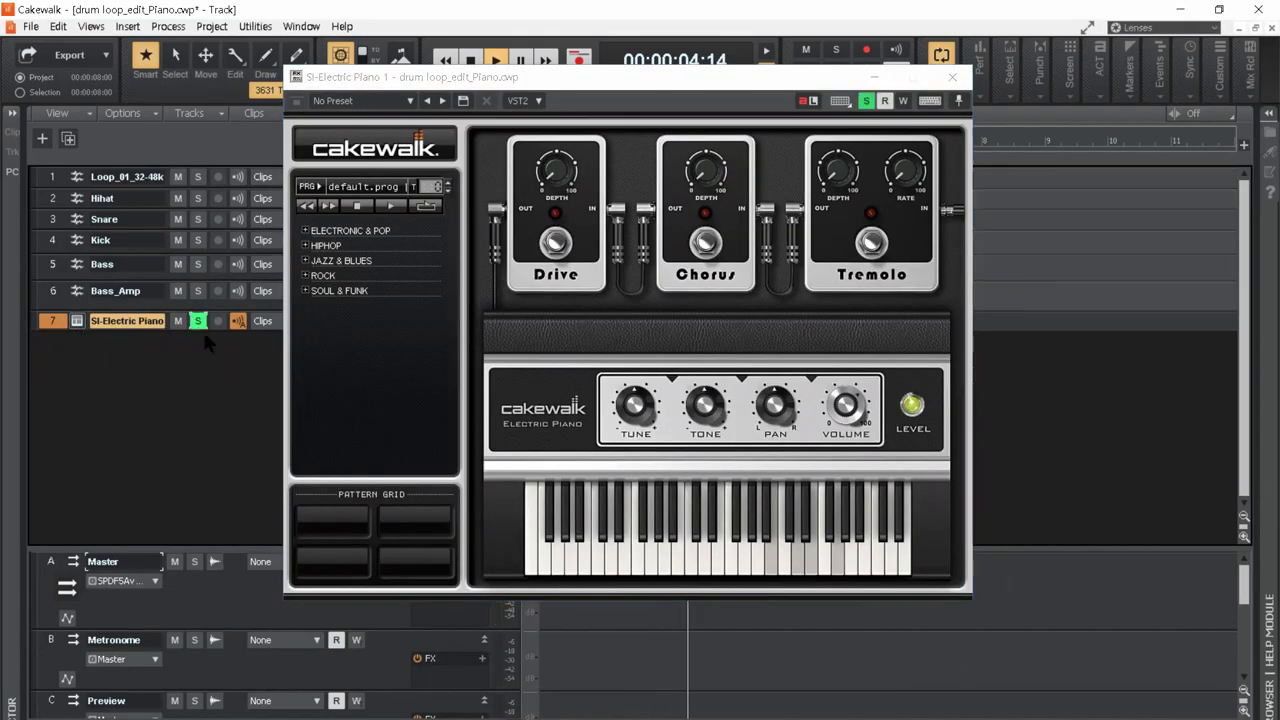
click(557, 246)
drag(555, 175, 538, 122)
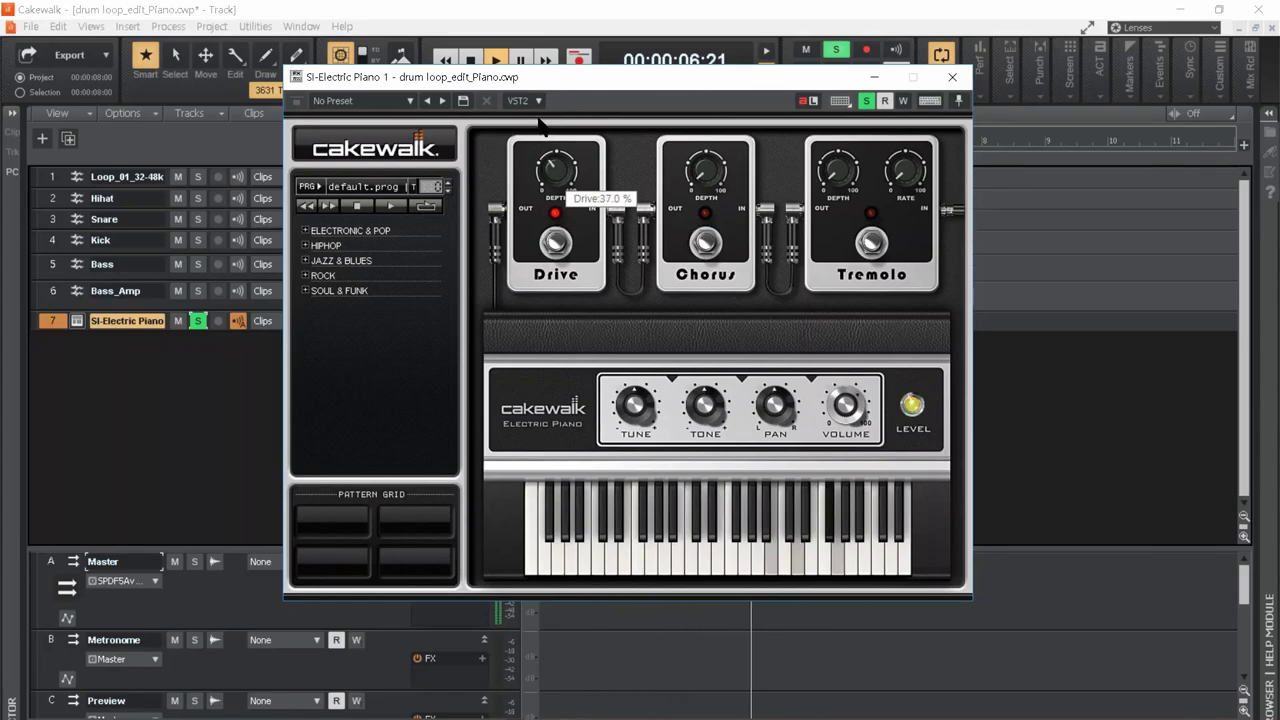
- Turn on the electric piano's Chorus and Tremolo effects, adjusting the Tremolo depth and setting its rate to 39.5%
click(555, 243)
click(707, 245)
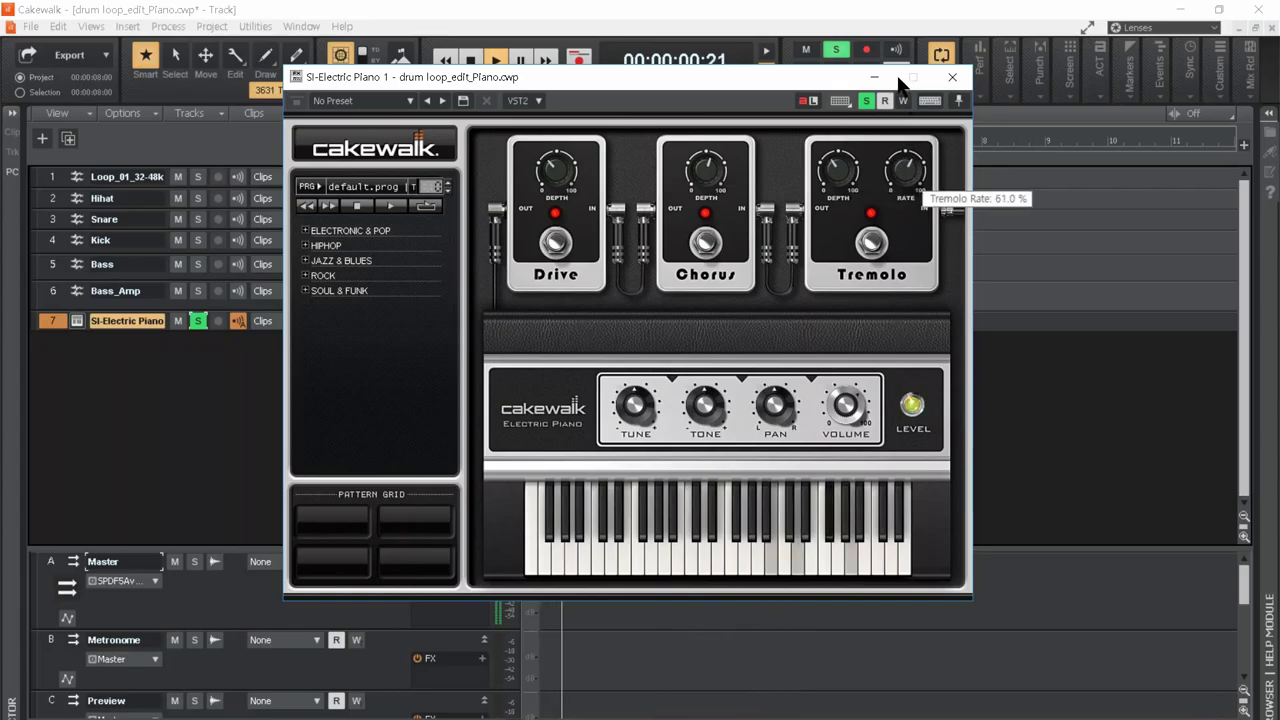
drag(843, 143, 838, 170)
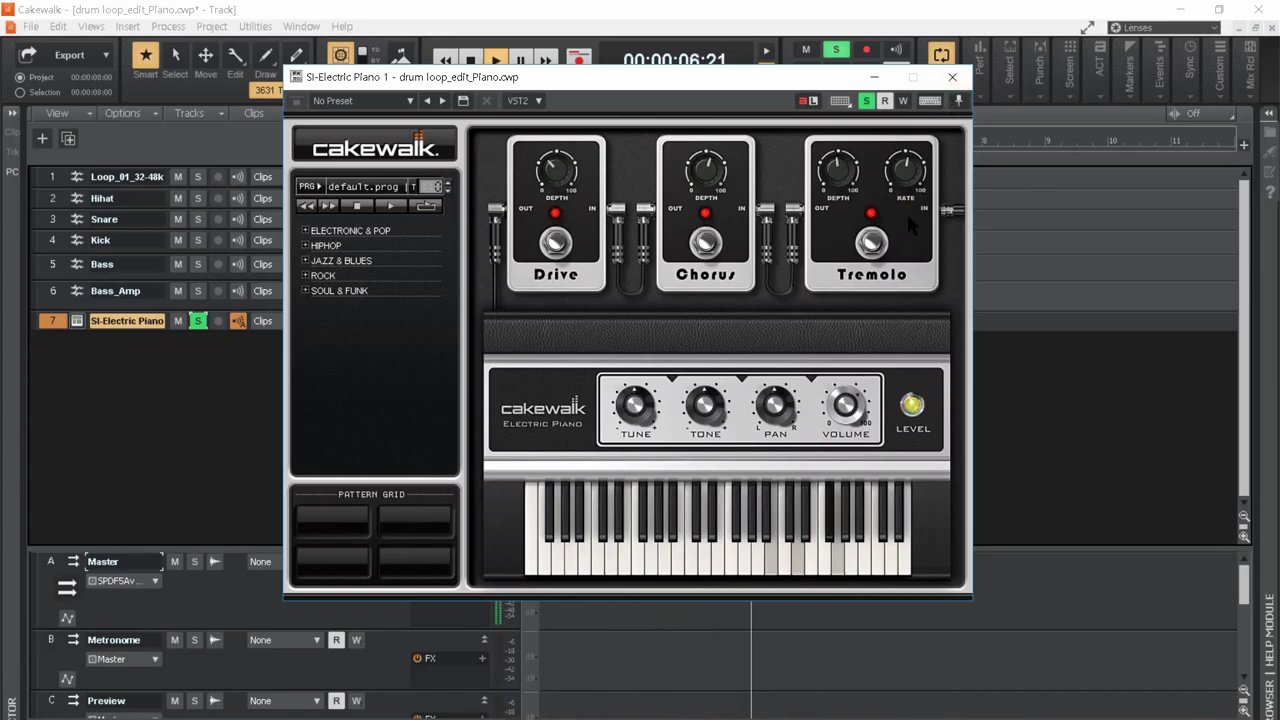
mouse_move(905, 170)
drag(905, 168, 907, 205)
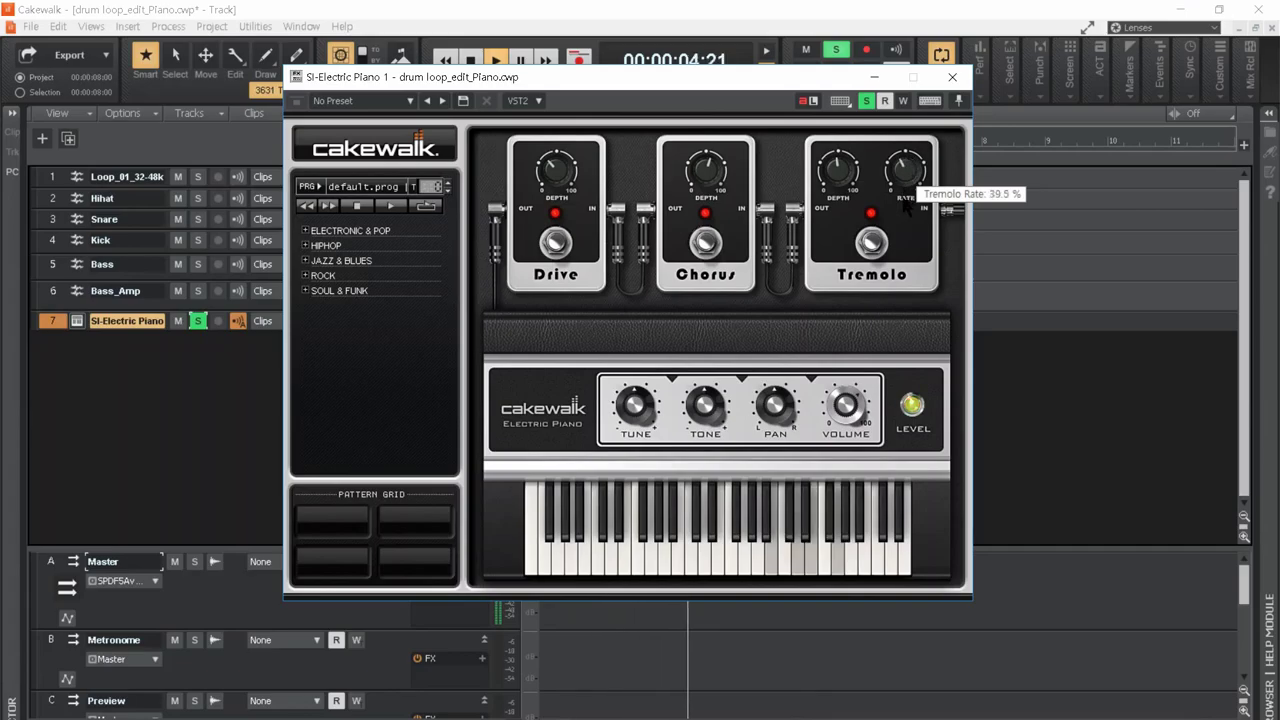
- Unsolo the electric piano track and adjust its sound in the mix: Tremolo rate 42% and a slight change to Tune
click(197, 328)
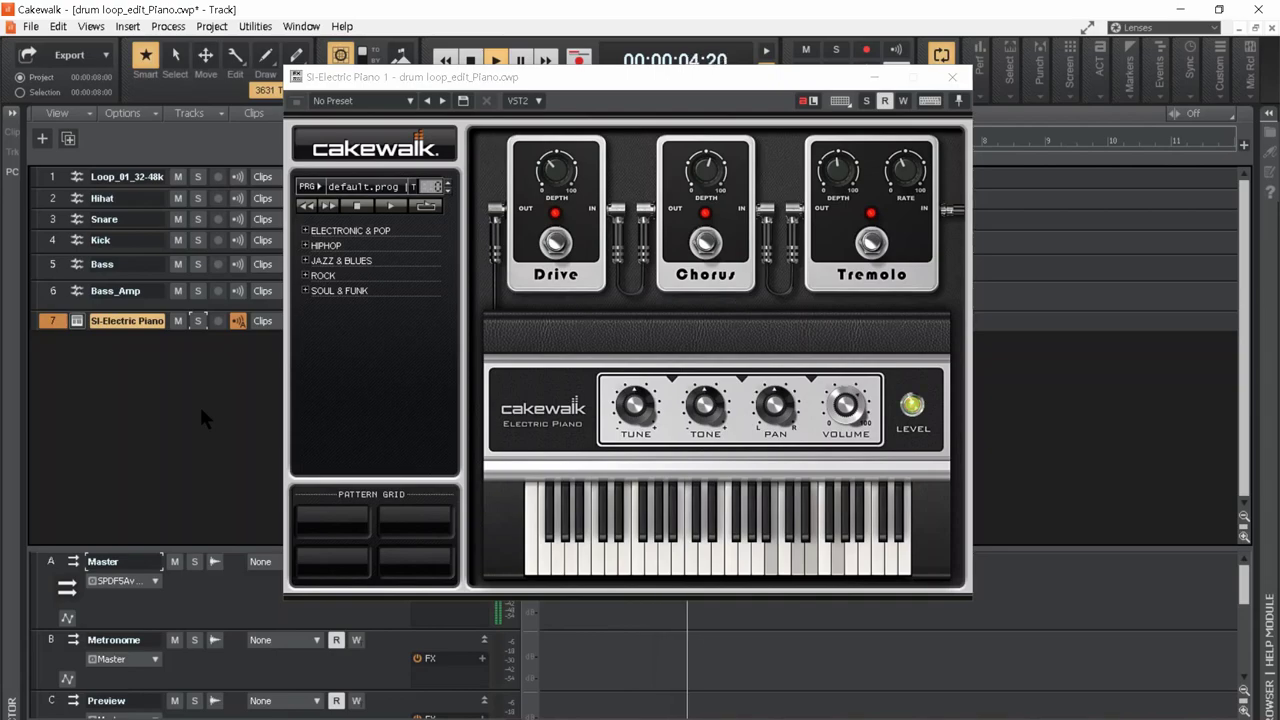
click(909, 172)
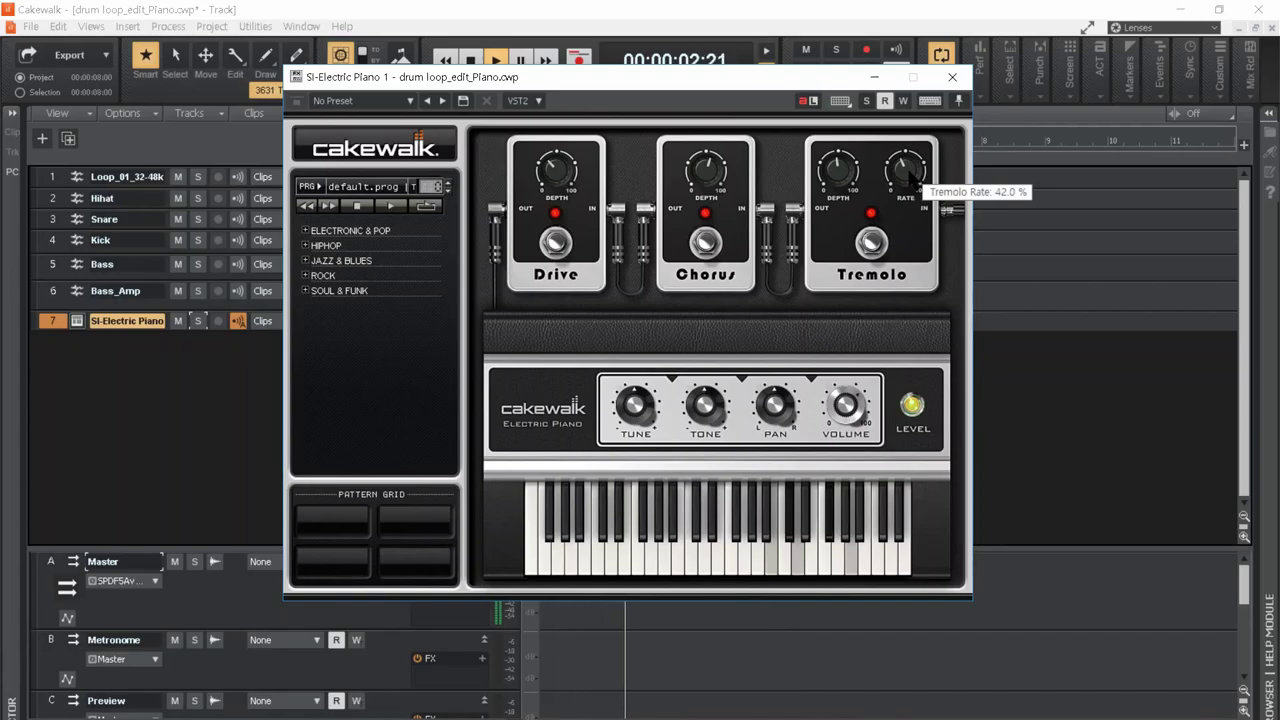
mouse_move(645, 410)
drag(645, 410, 642, 420)
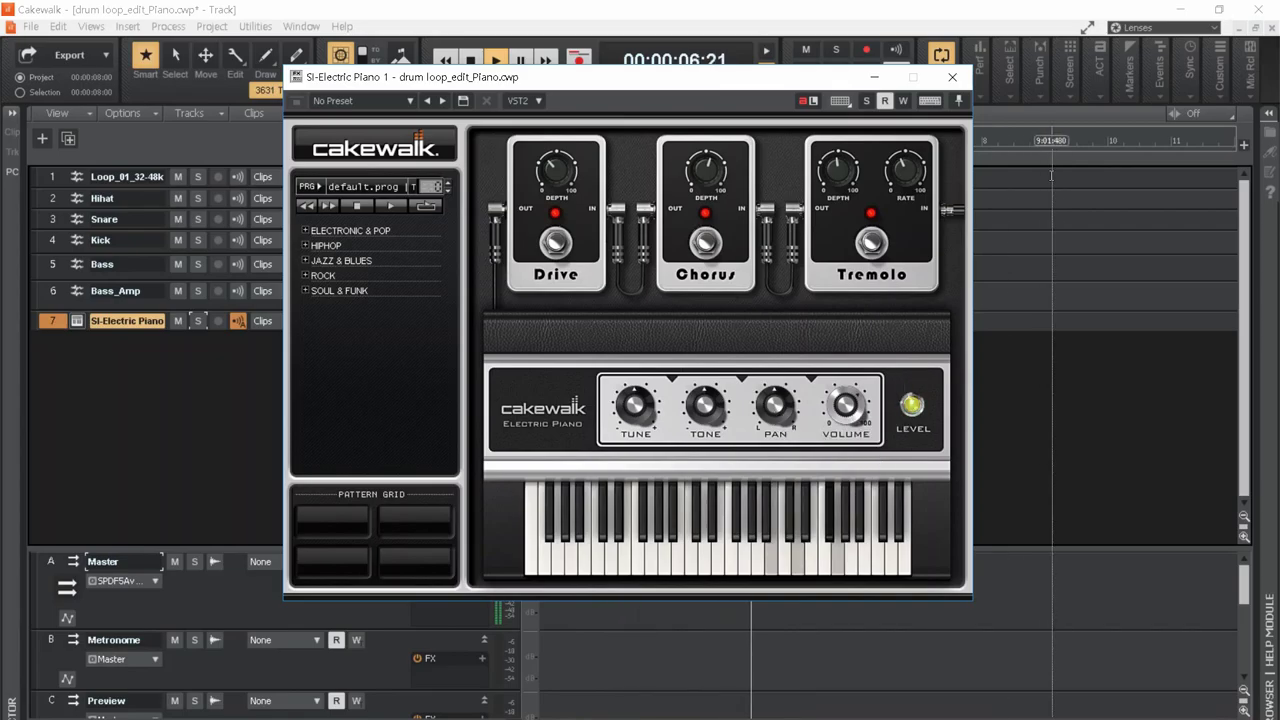
- Close the electric piano instrument, stop playback, and bring up the ProChannel EQ for the SI-Electric Piano track
click(952, 77)
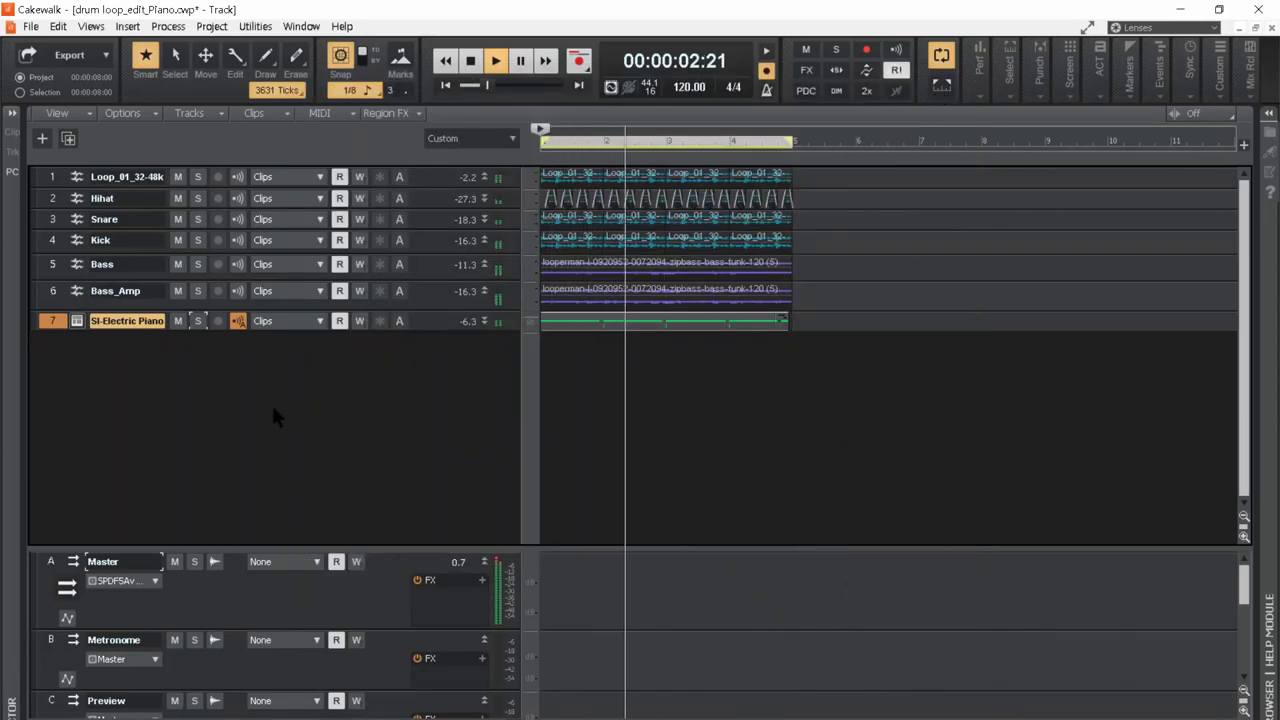
key(space)
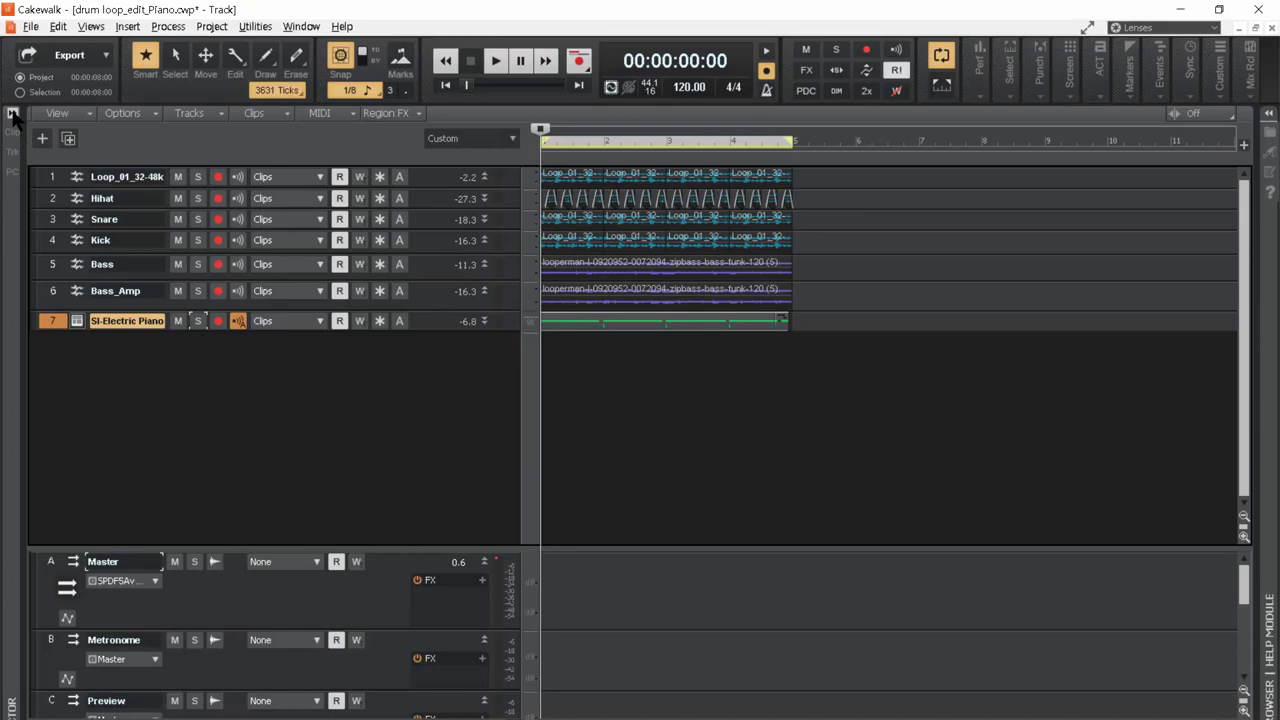
click(13, 117)
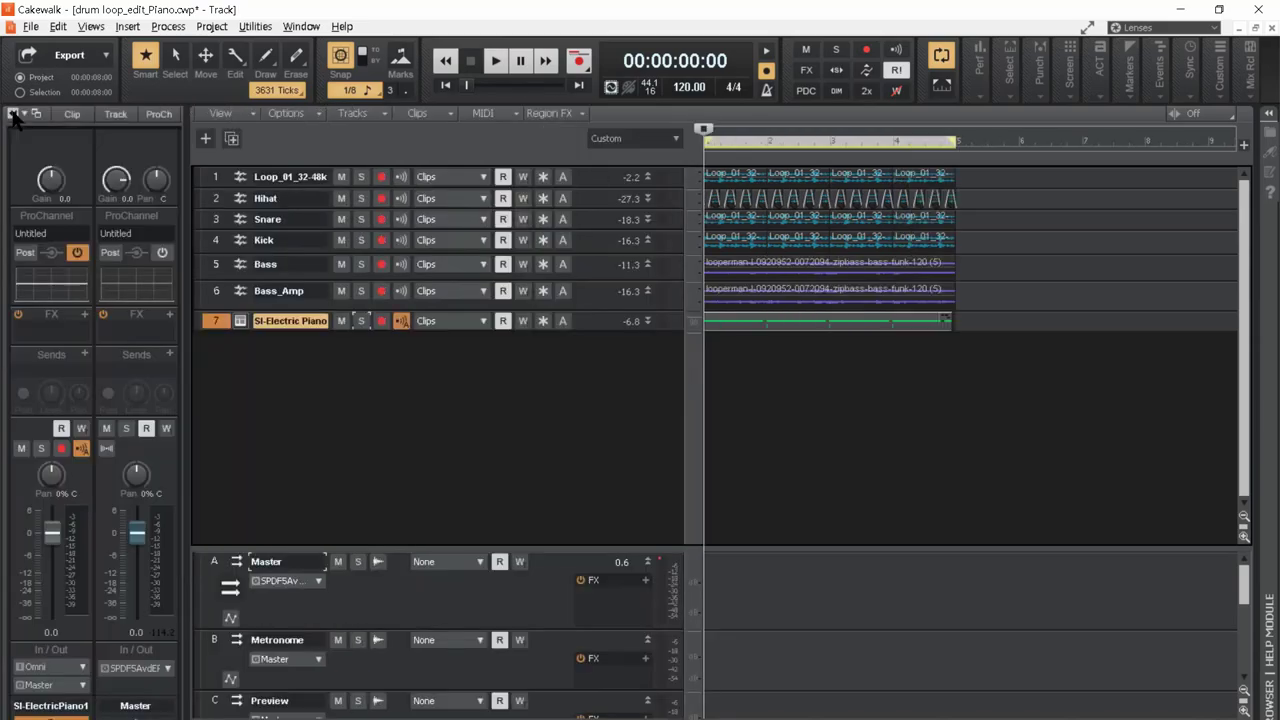
click(157, 114)
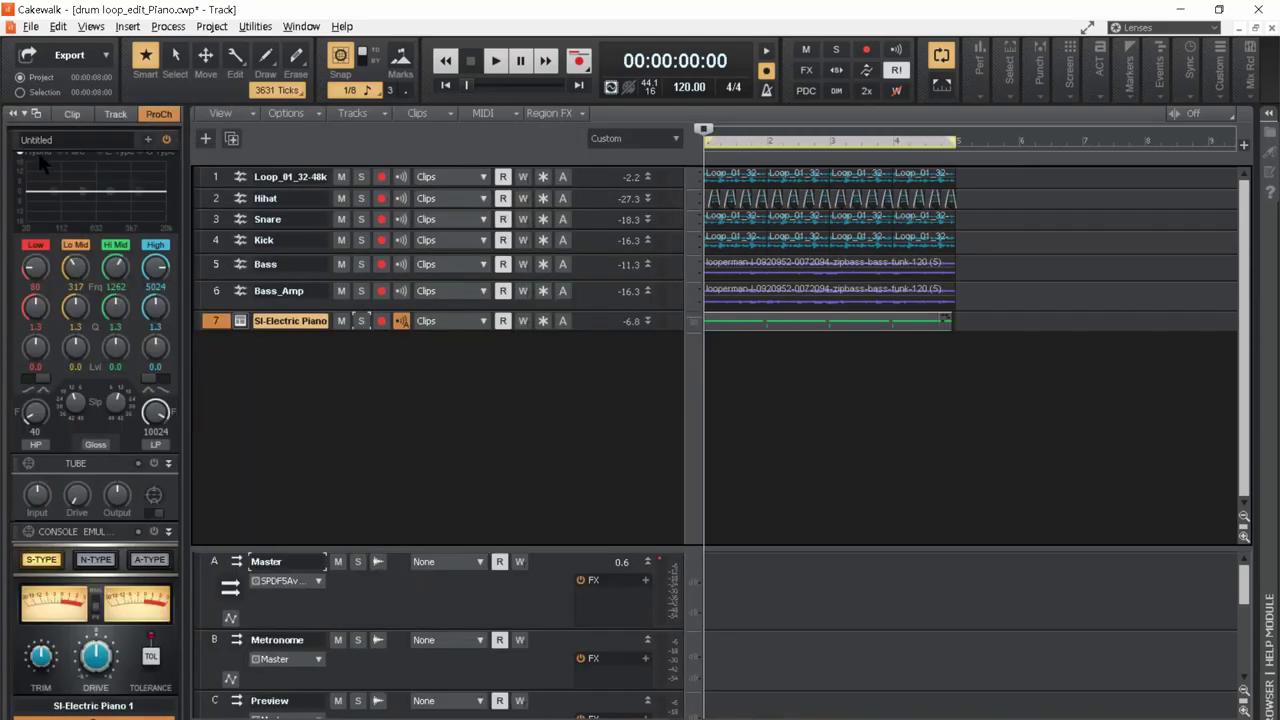
scroll(48, 266, up, 2)
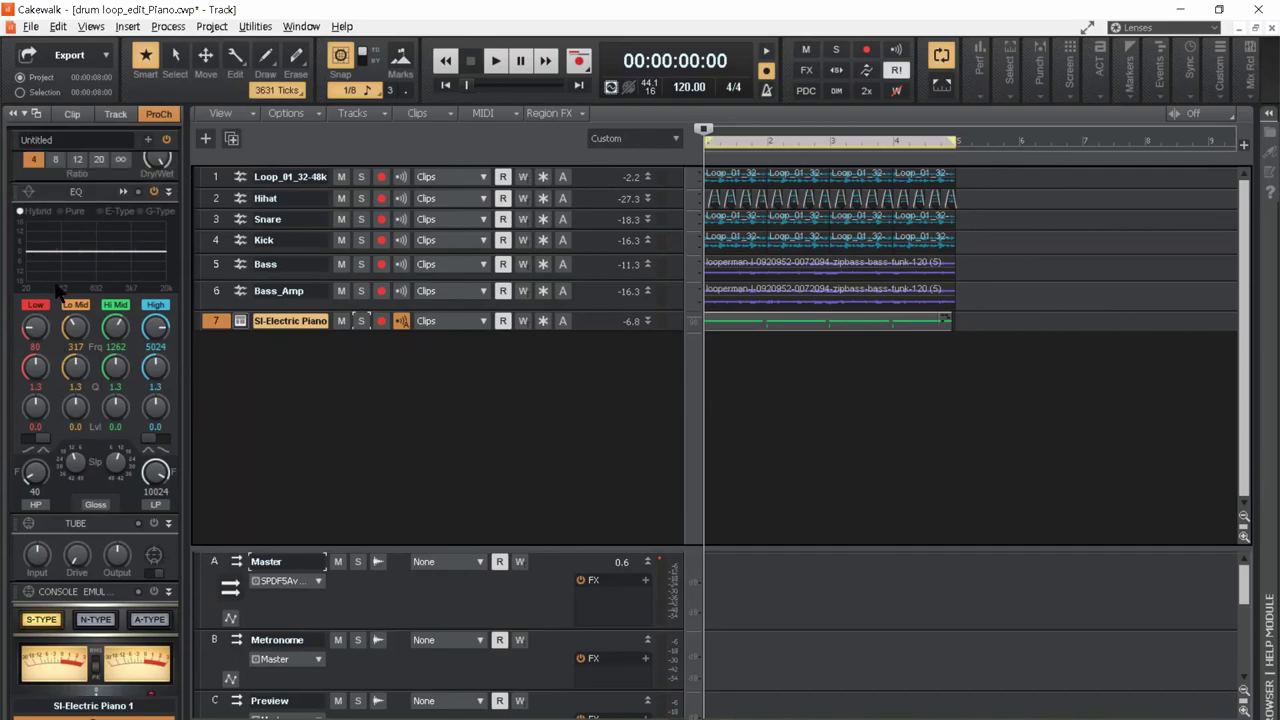
- Solo the electric piano, enable its EQ high-pass filter at 180, and compare the playback with the EQ bypassed in the enlarged equalizer
click(125, 192)
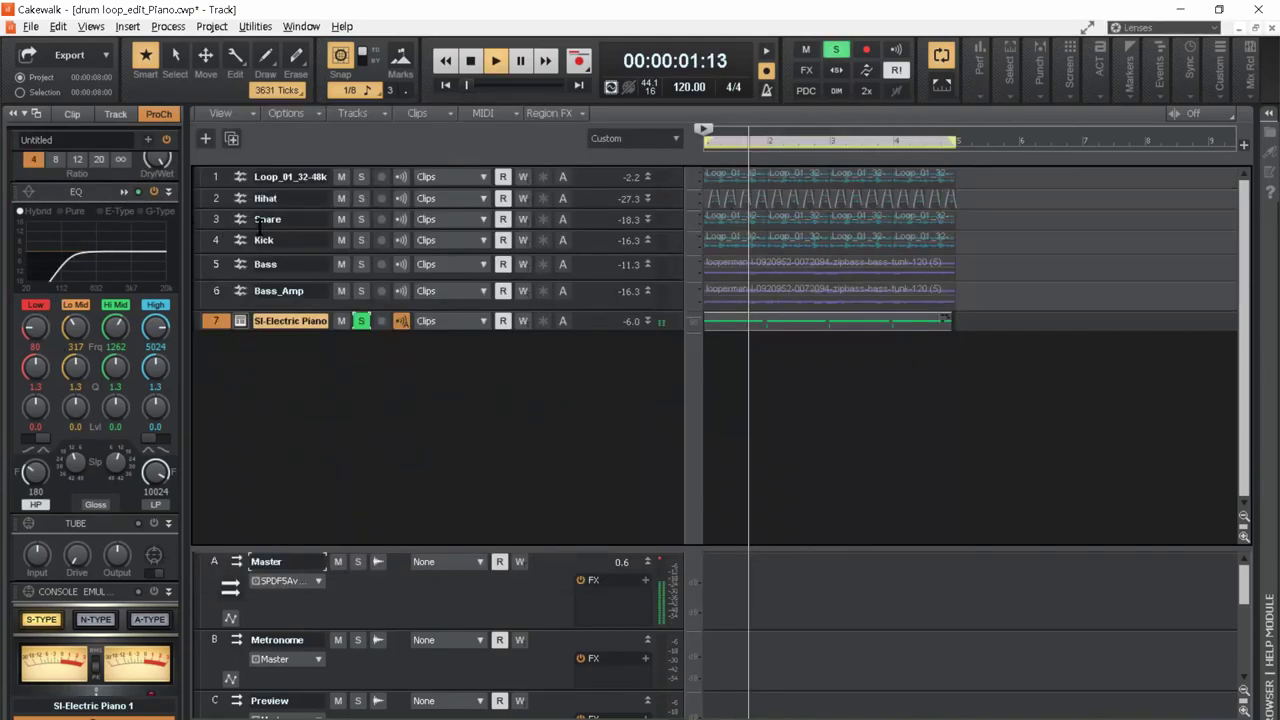
click(124, 192)
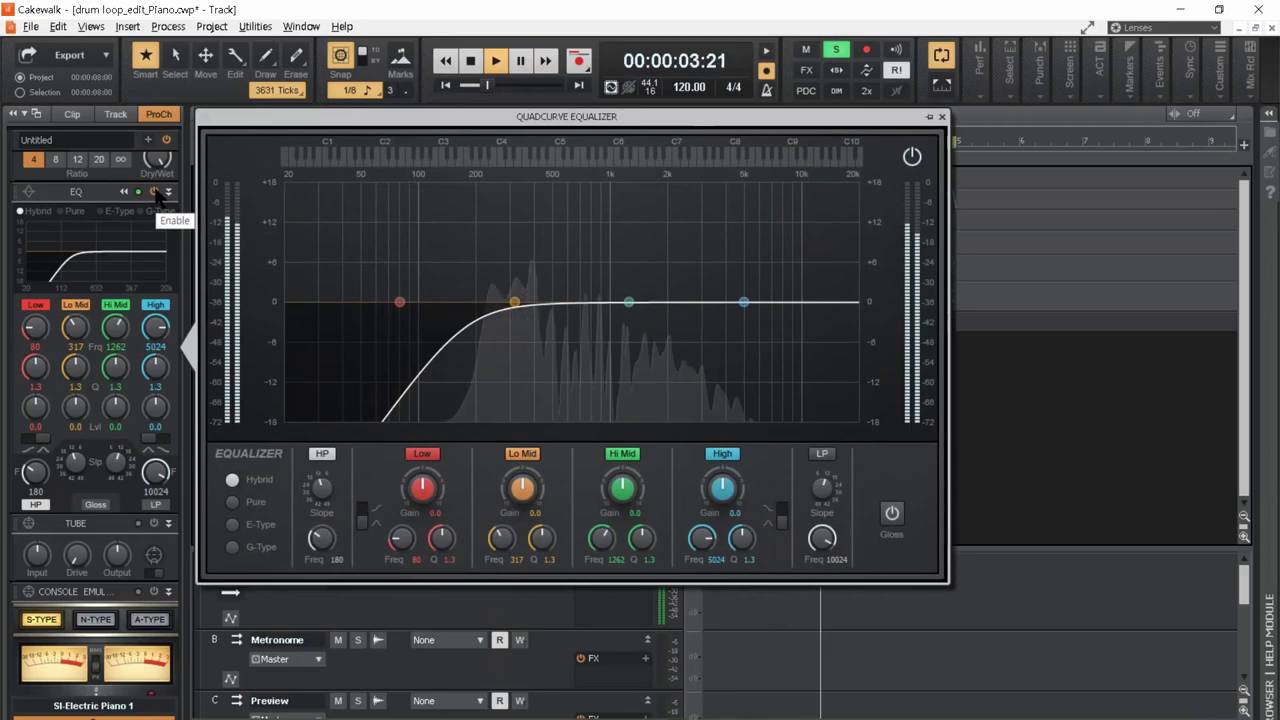
click(153, 191)
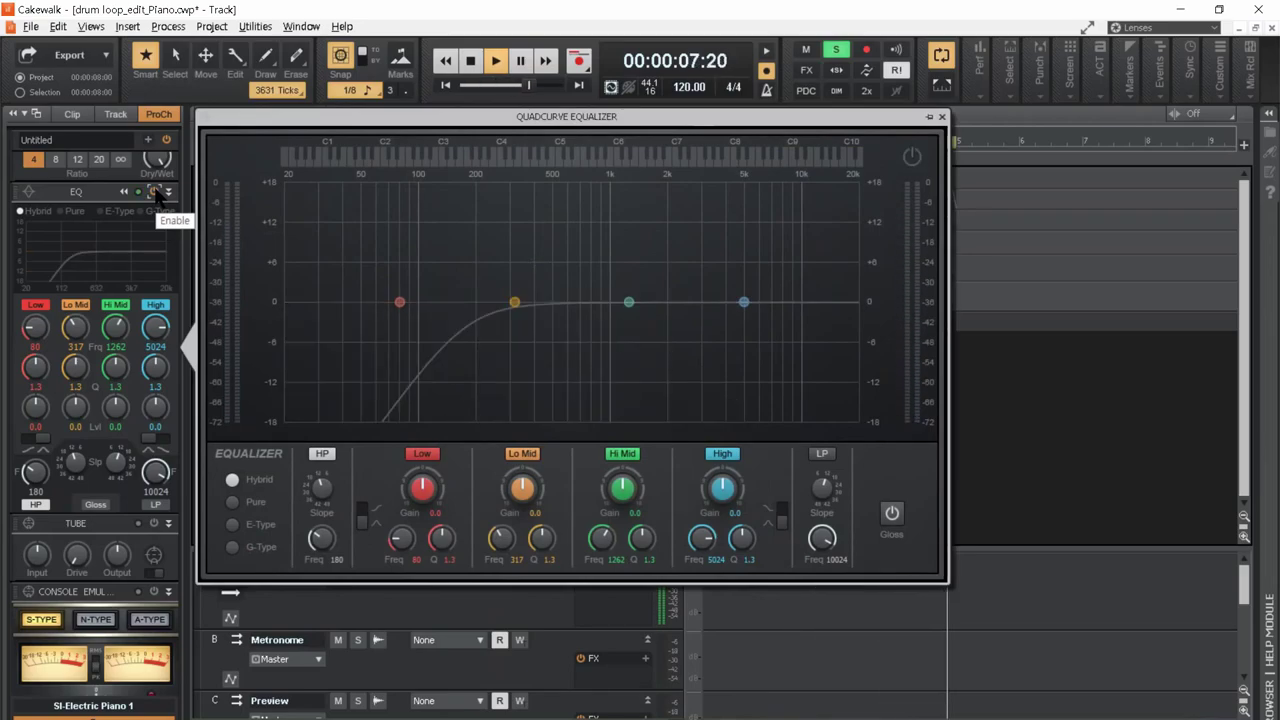
click(153, 191)
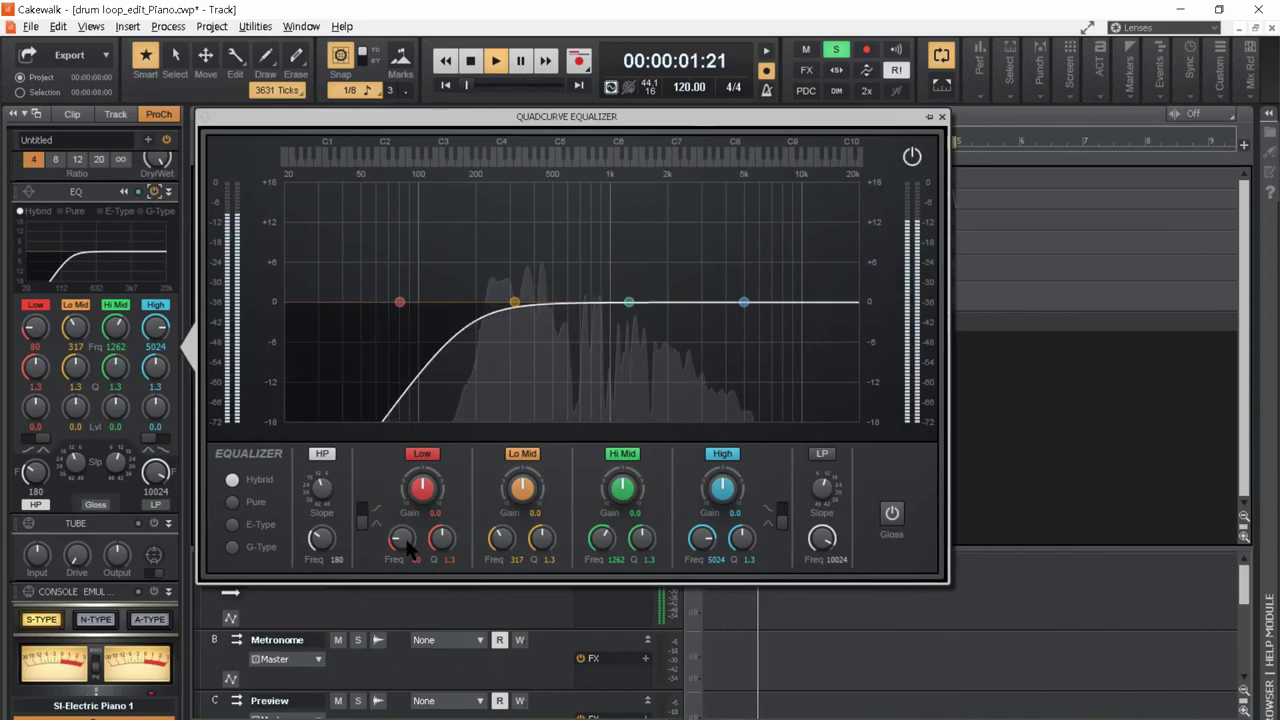
- Steepen the slope of the electric piano's high-pass filter and set its frequency to 108
drag(323, 488, 323, 502)
scroll(321, 488, up, 1)
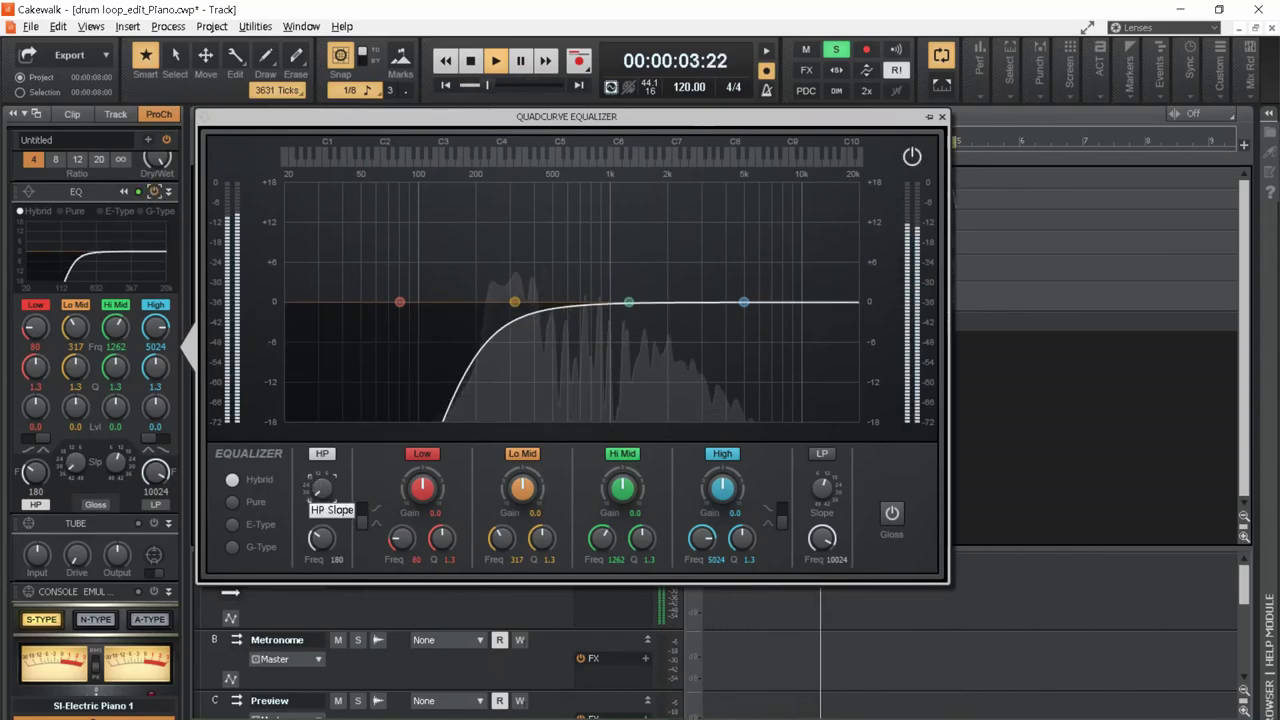
scroll(321, 488, up, 1)
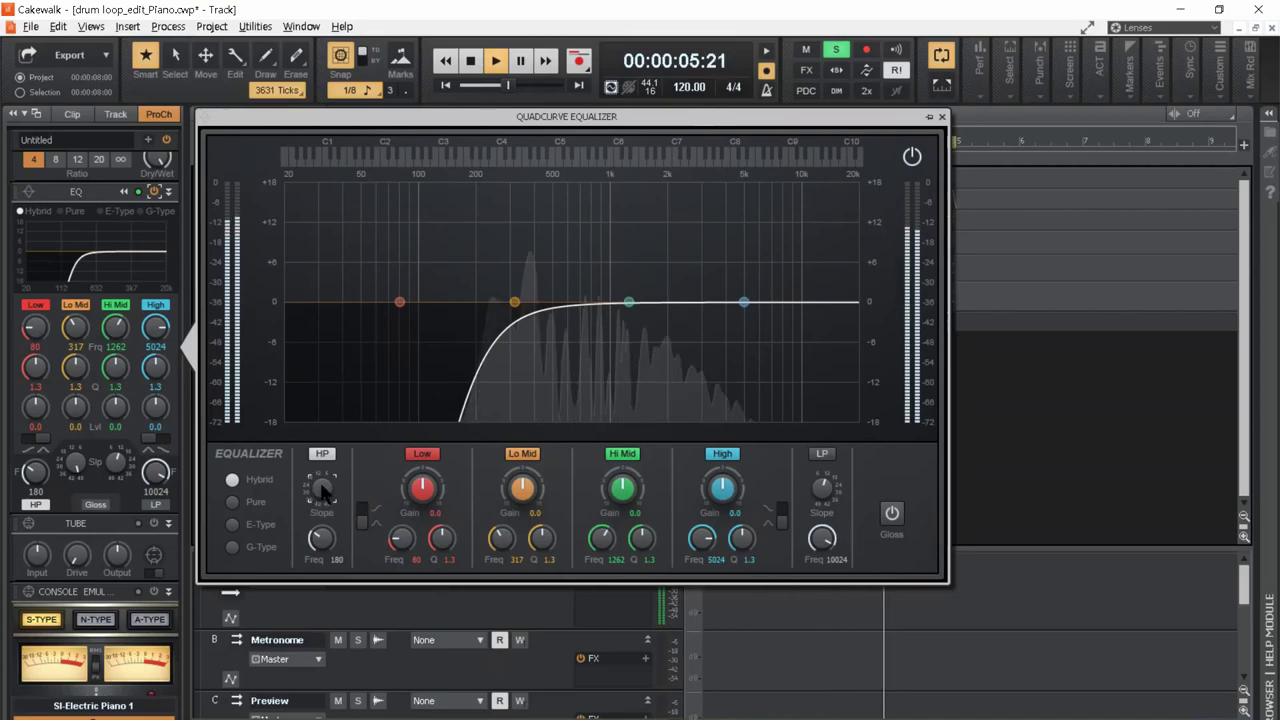
scroll(321, 538, down, 2)
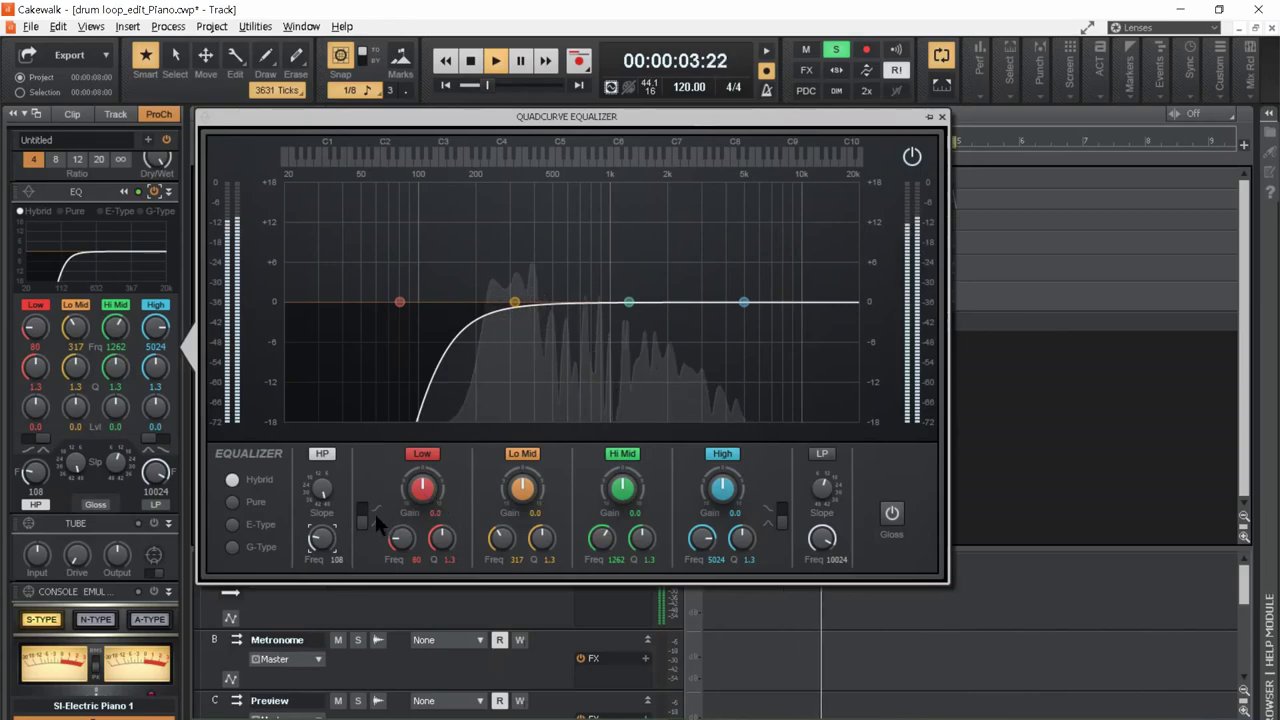
- Boost the Low band at frequency 226 with a gain of 6.1, and set the high-pass frequency to 138
scroll(400, 539, up, 2)
scroll(400, 539, up, 1)
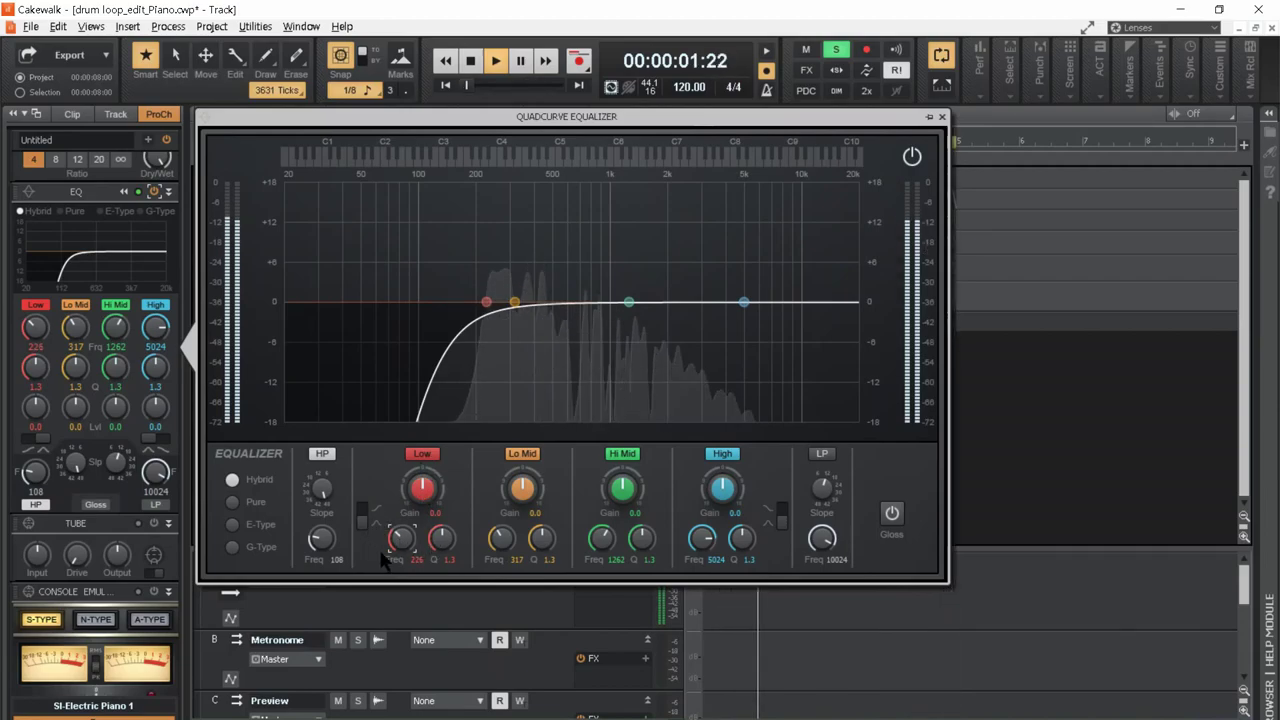
drag(421, 493, 422, 428)
drag(323, 563, 323, 545)
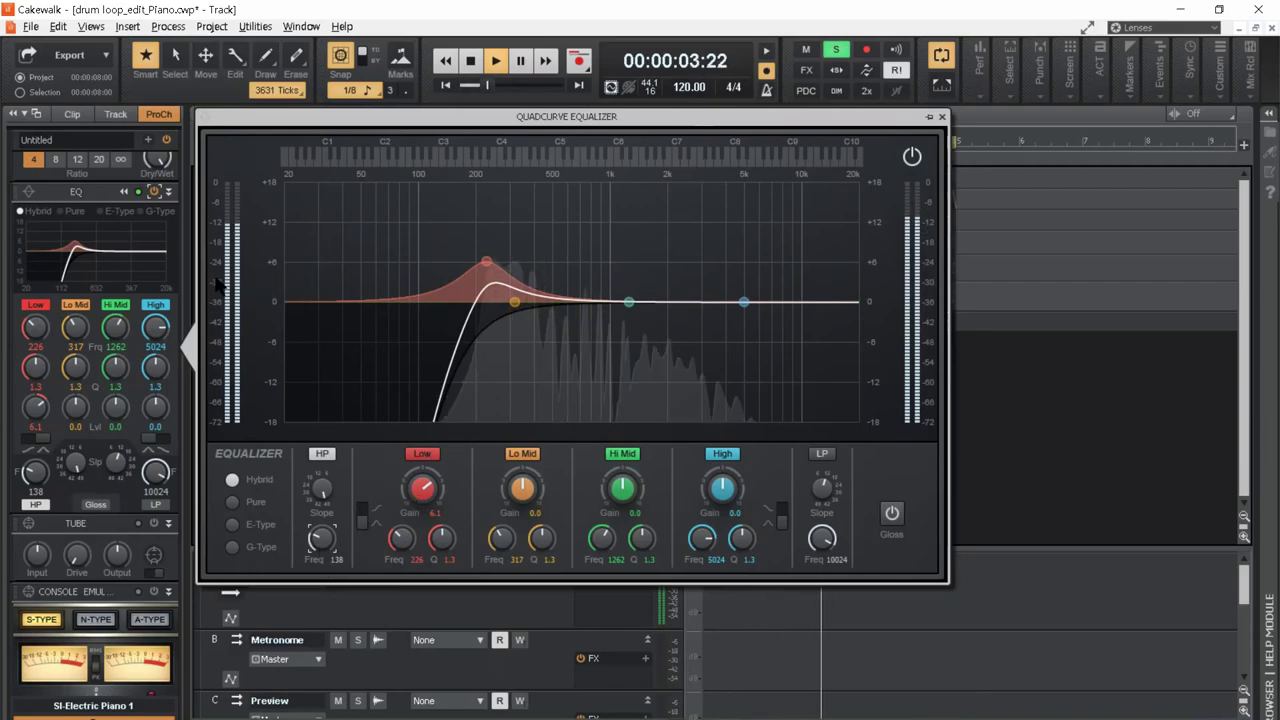
- Compare the piano with the EQ bypassed and re-enabled, and reduce the Low band gain to 3.8
click(913, 157)
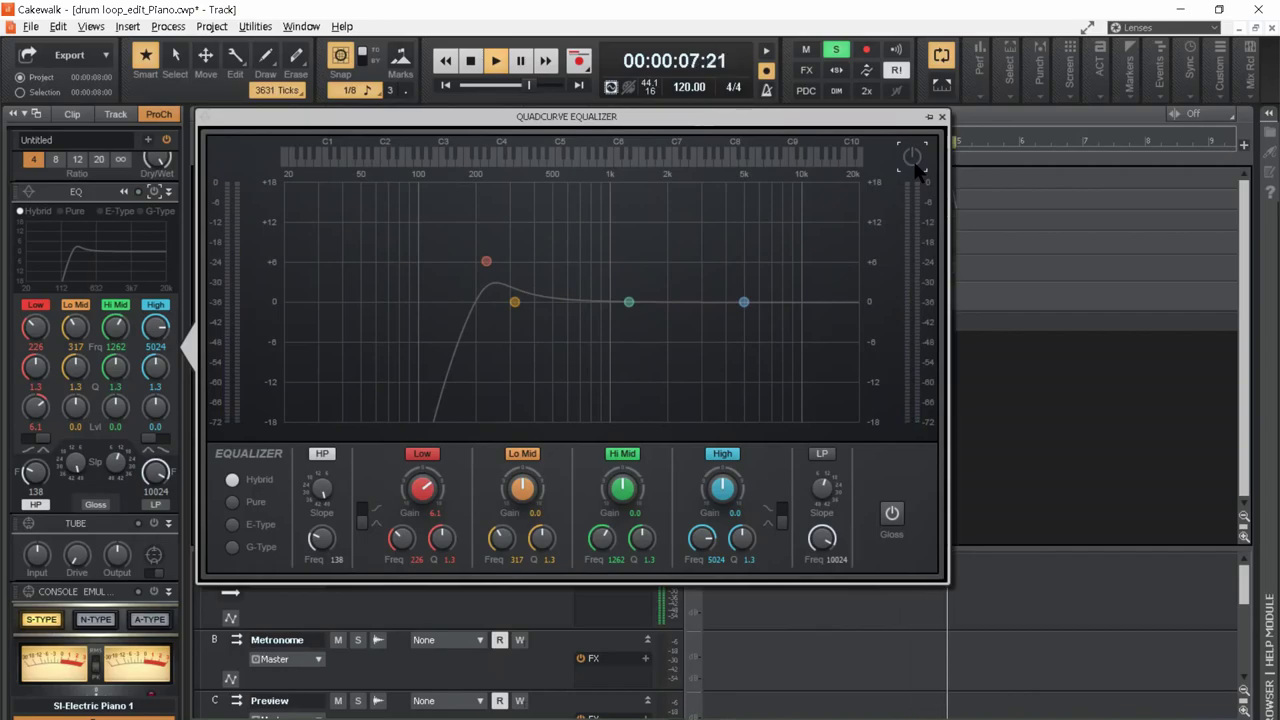
click(913, 157)
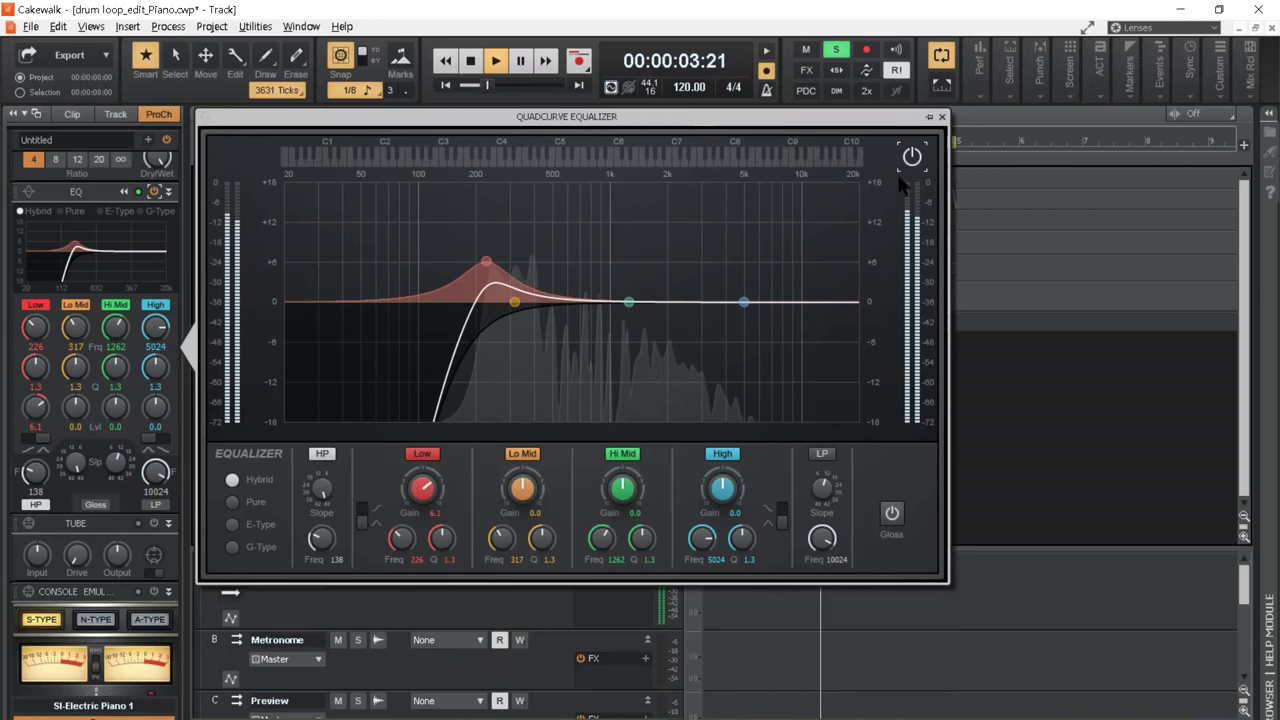
drag(422, 488, 422, 503)
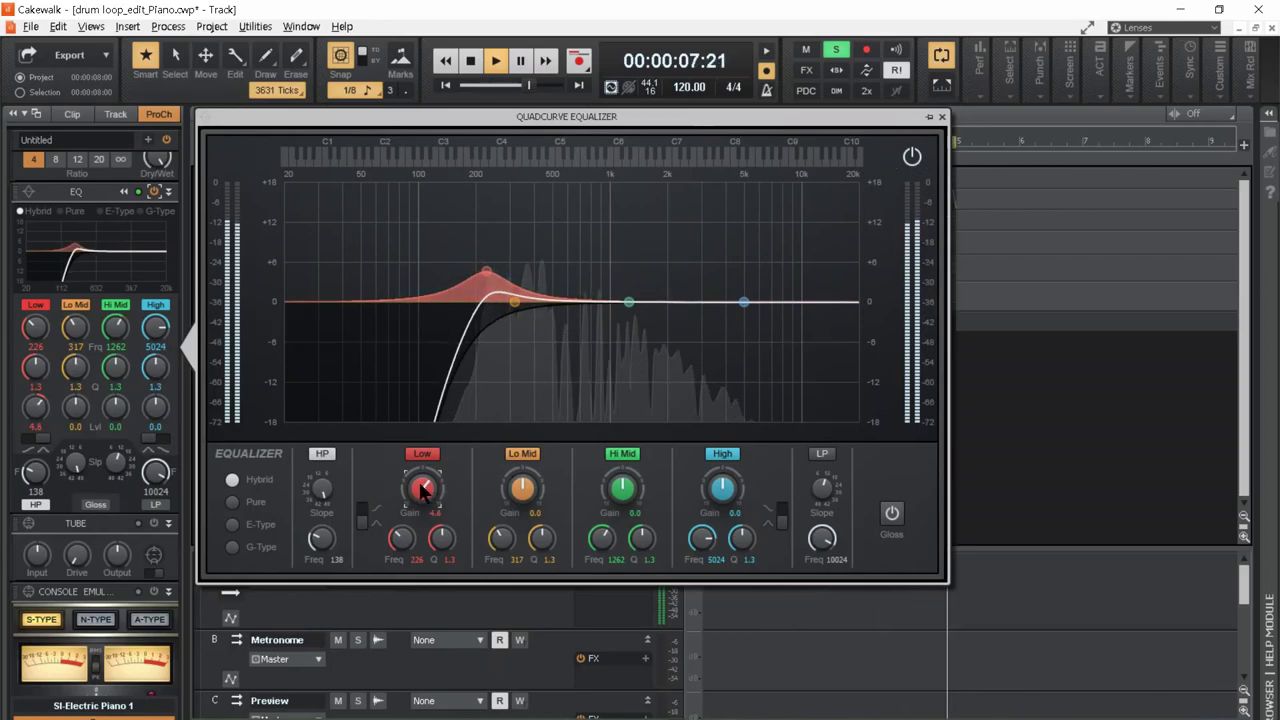
drag(422, 488, 422, 511)
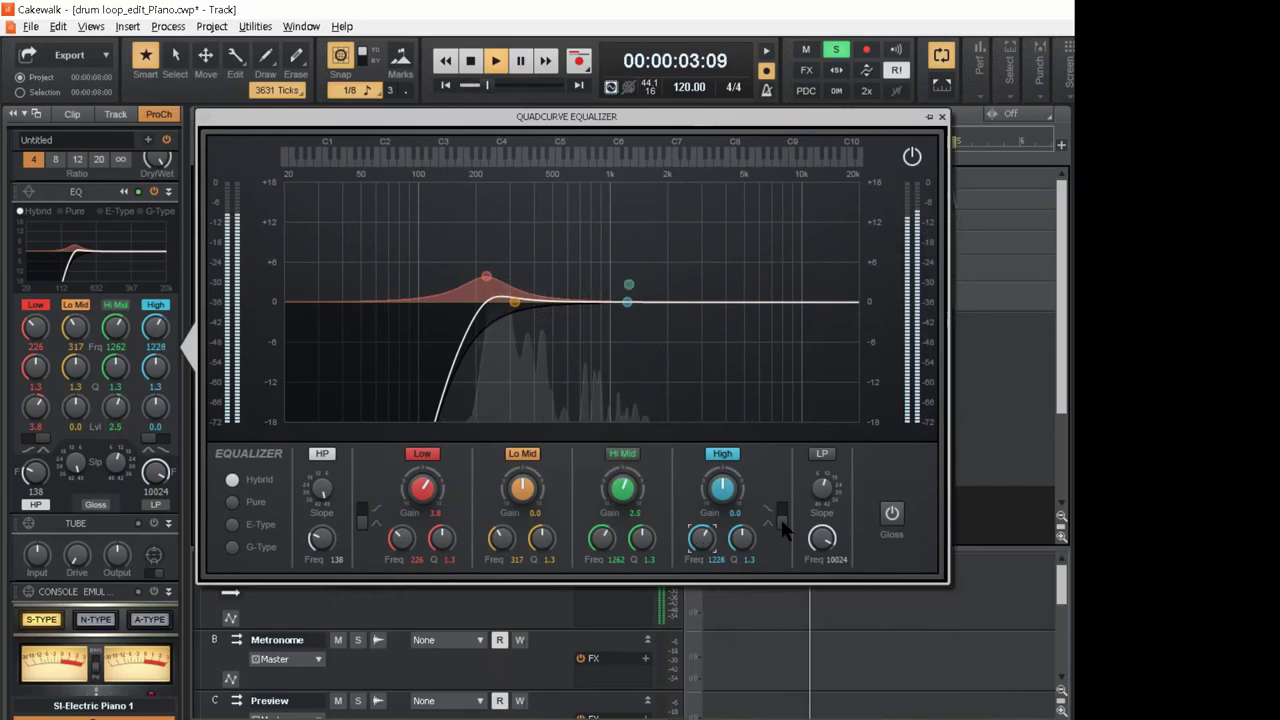
- Switch the EQ's High band to a shelf with a gain of 3.7, and reduce the Low band gain to 1.4
click(782, 520)
mouse_move(723, 492)
mouse_down()
mouse_move(723, 460)
mouse_move(722, 477)
mouse_up()
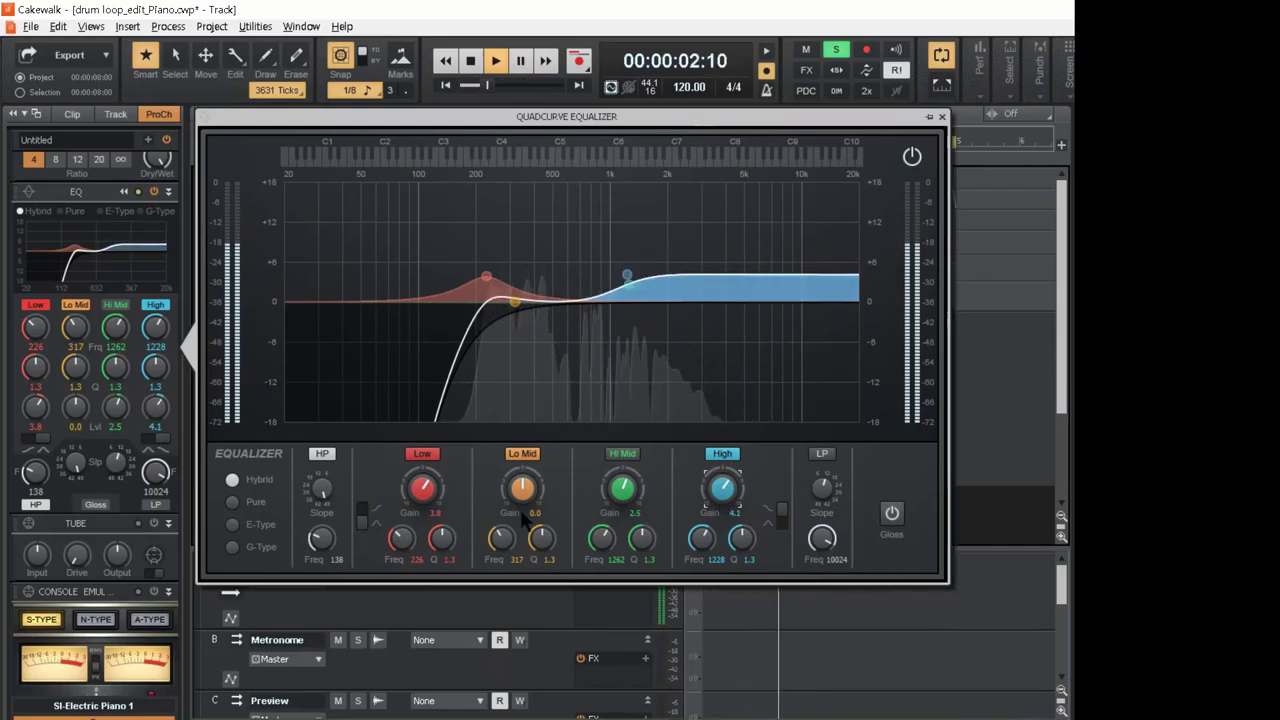
drag(422, 487, 422, 501)
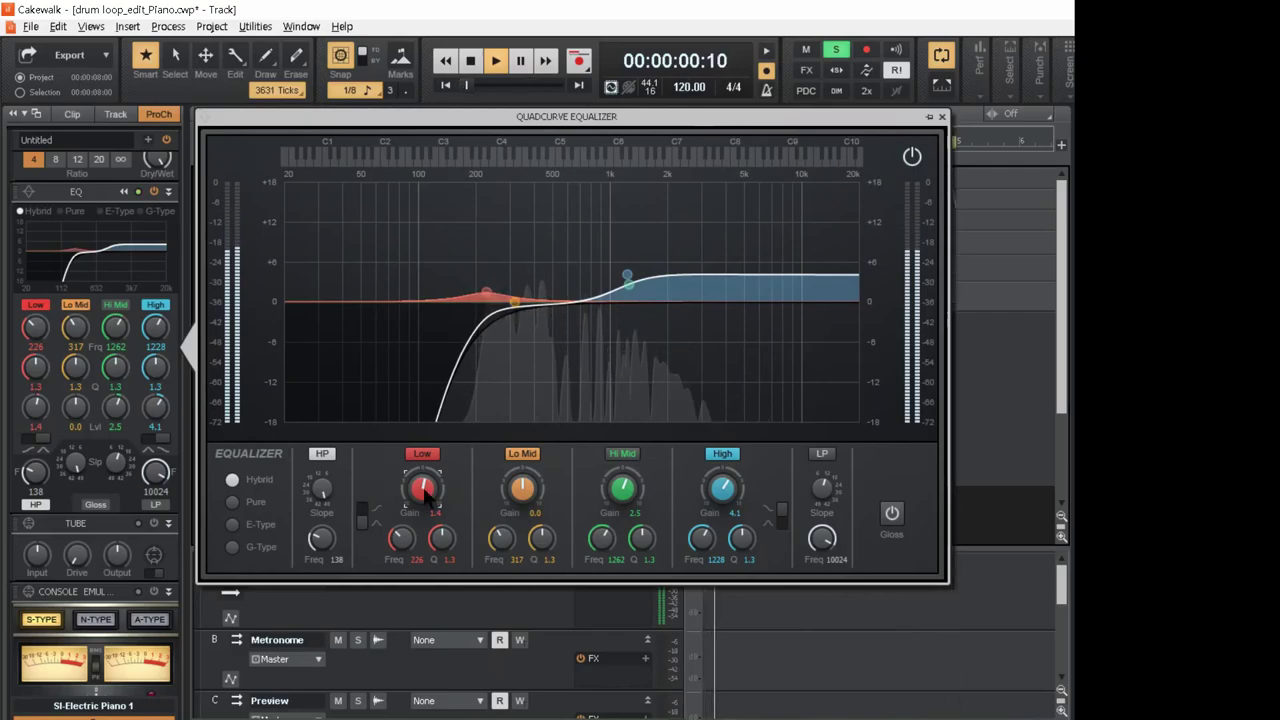
mouse_move(727, 487)
mouse_down()
mouse_move(727, 518)
mouse_move(707, 486)
mouse_up()
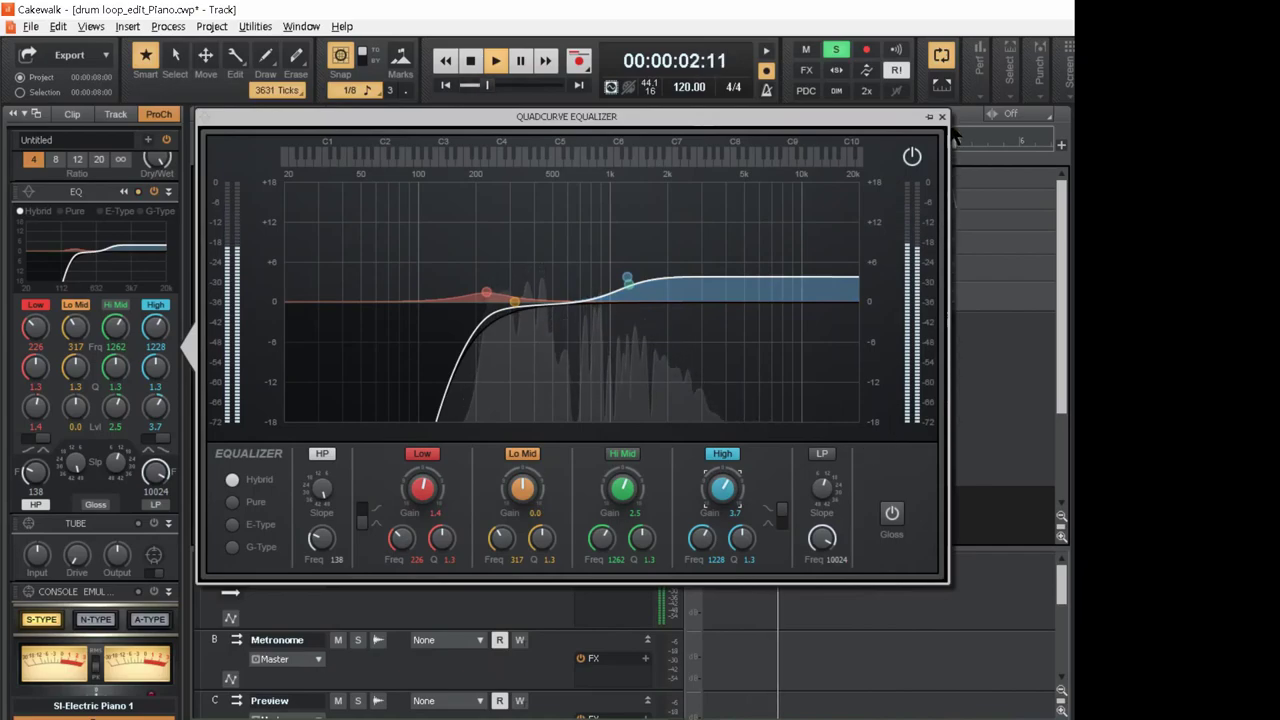
- Compare the piano with the EQ bypassed and re-enabled, raise the High band gain to 5.2, and close the enlarged equalizer
click(911, 159)
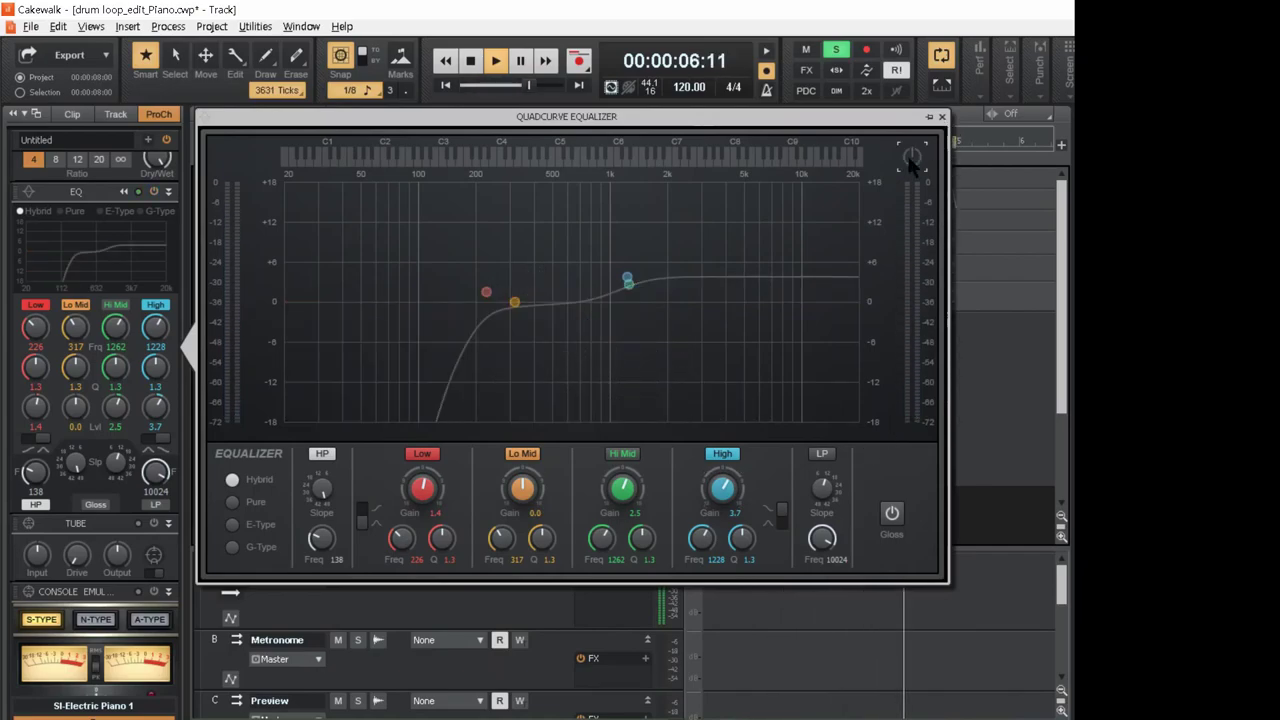
click(907, 155)
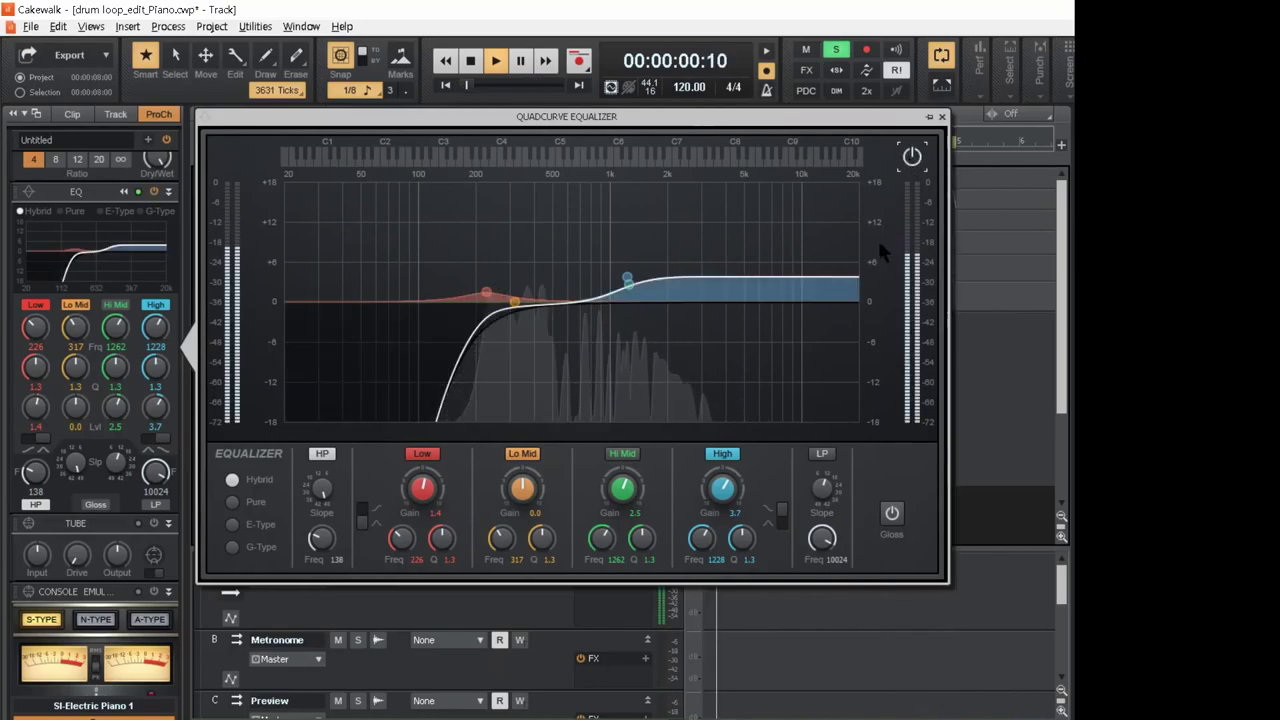
drag(727, 491, 727, 479)
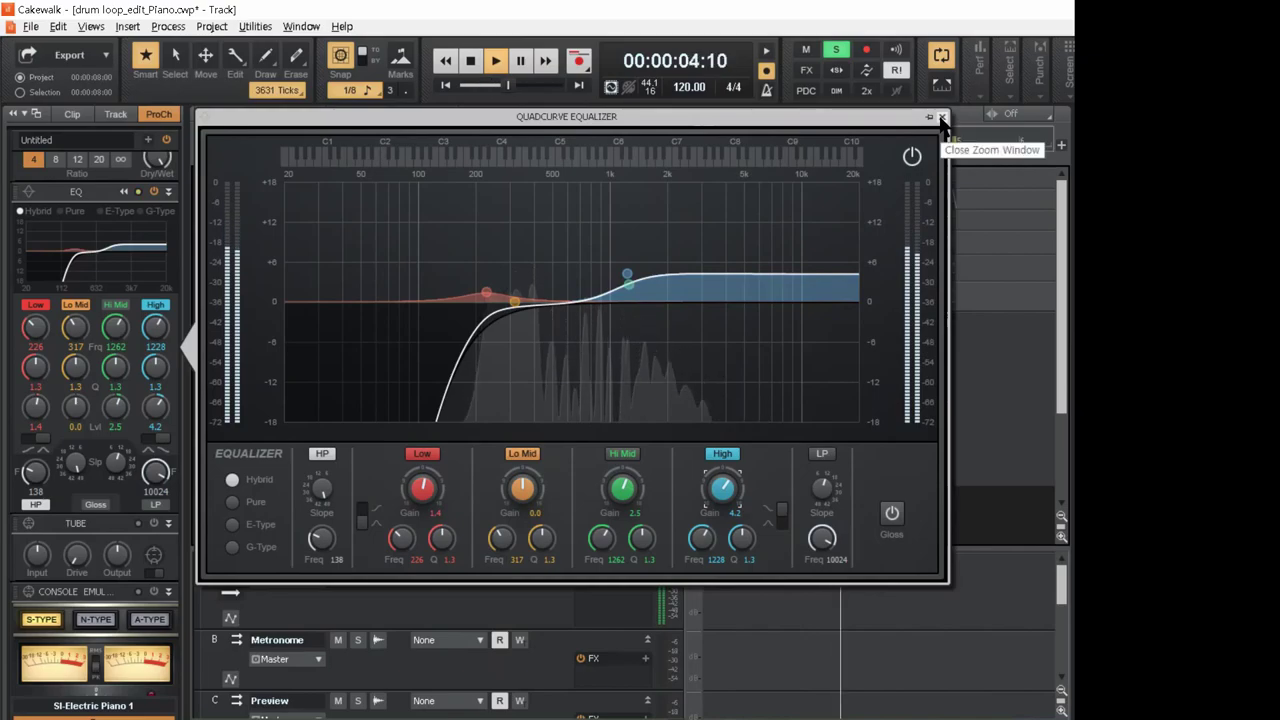
drag(728, 500, 728, 490)
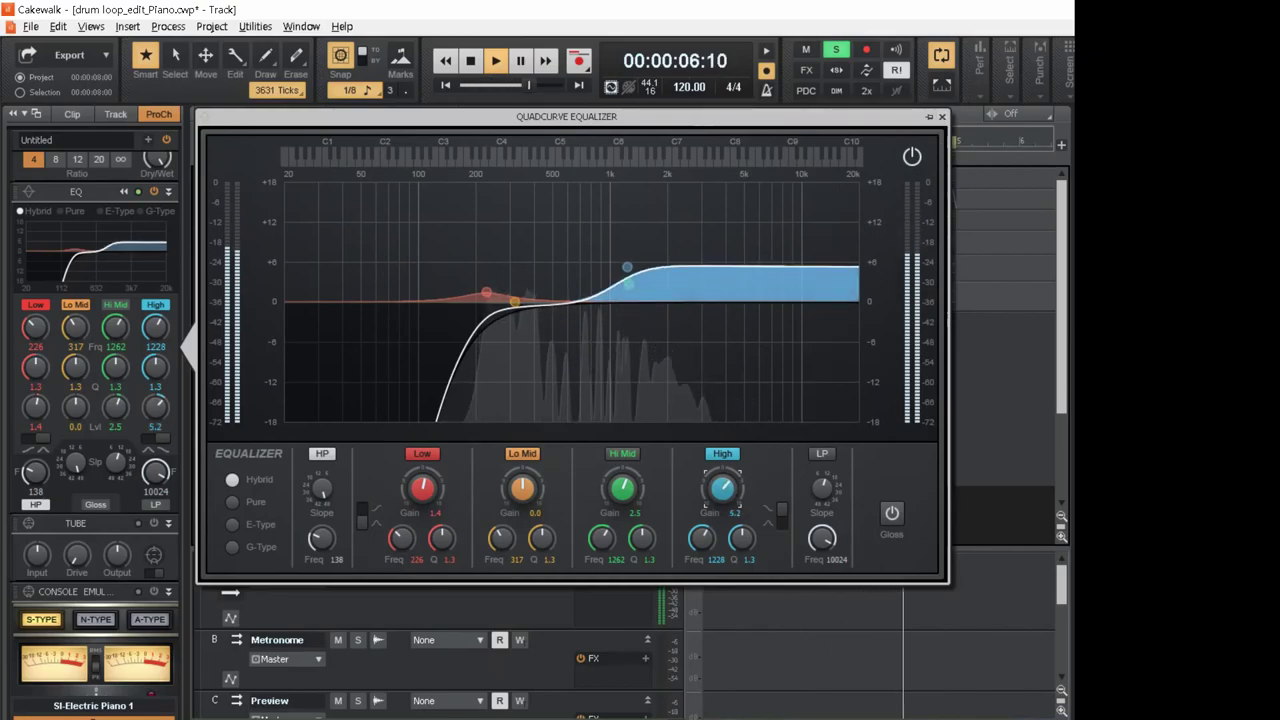
click(941, 117)
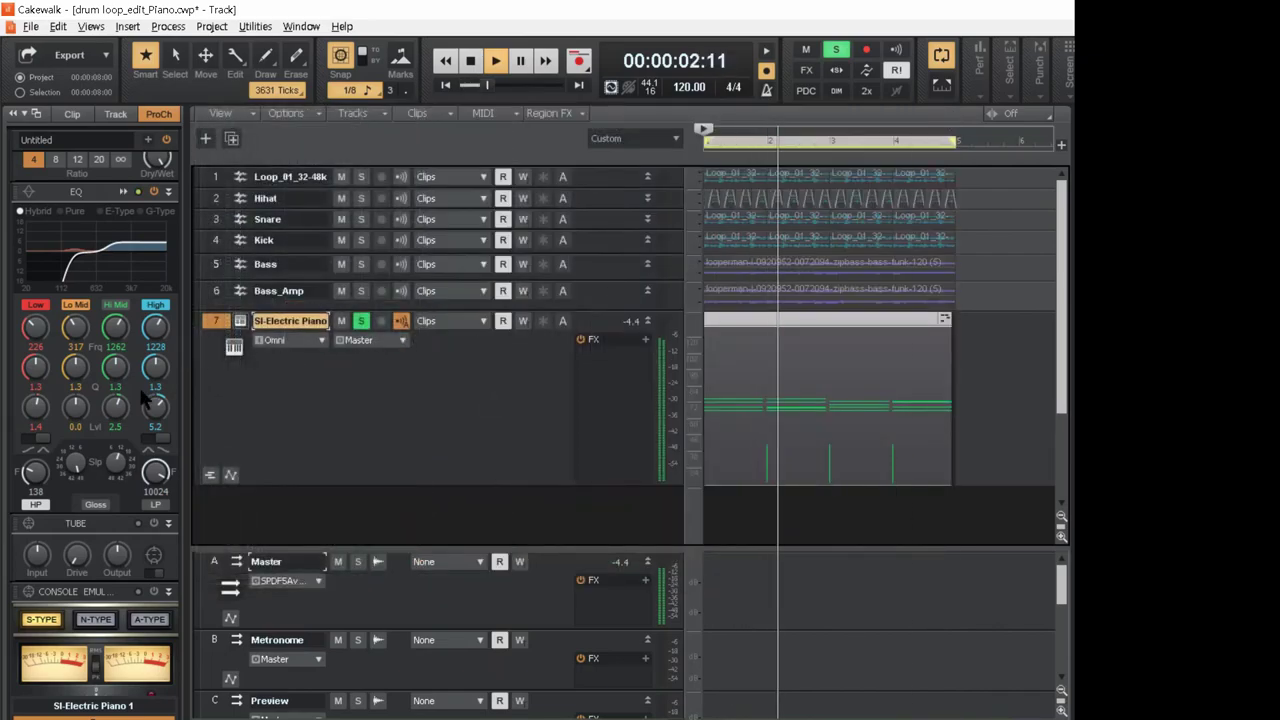
- Move the EQ module ahead of the Compressor in the electric piano's ProChannel
scroll(129, 400, up, 2)
scroll(129, 400, up, 1)
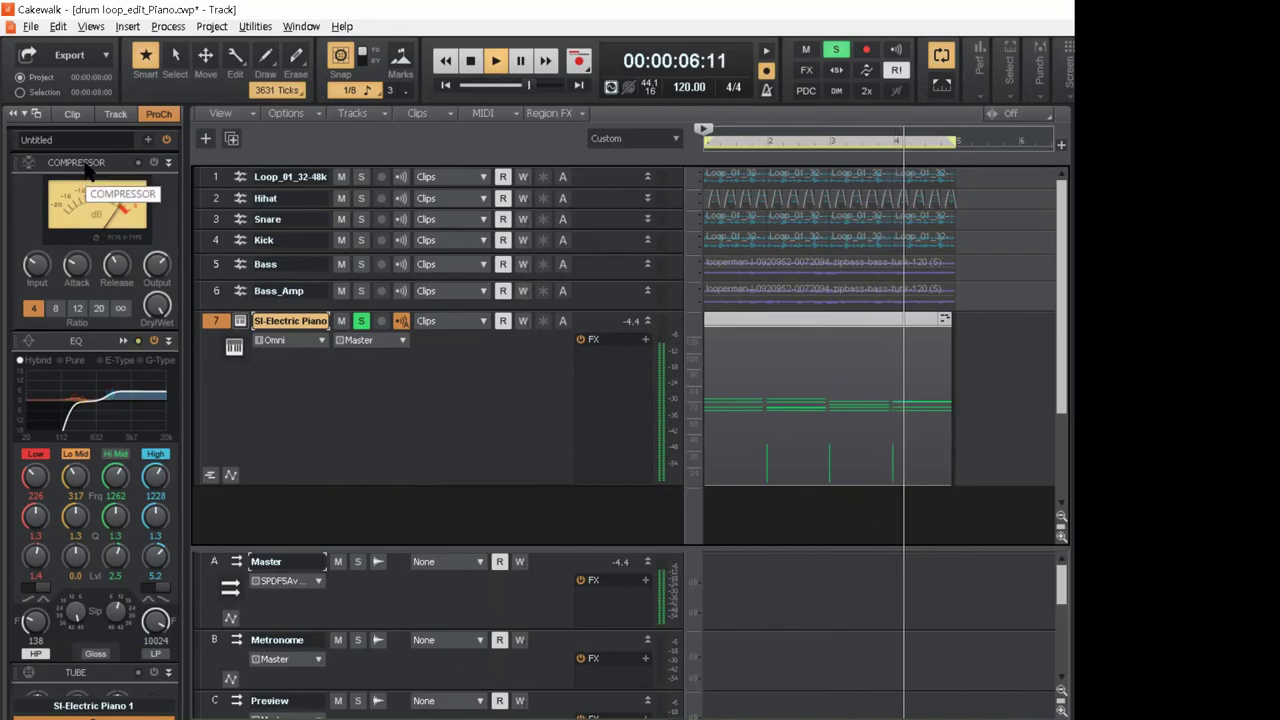
drag(82, 345, 64, 168)
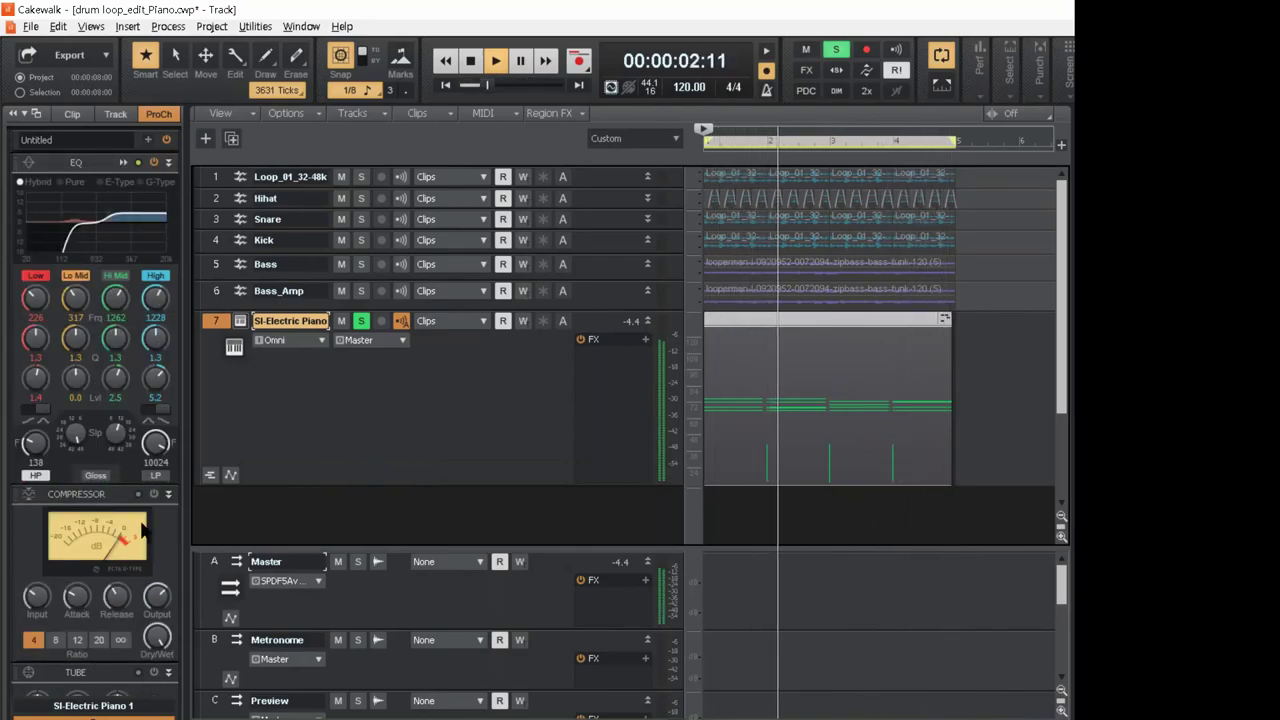
- Review the ProChannel modules that follow the EQ: Compressor, Tube, Console Emulator and Shaper
scroll(105, 617, down, 3)
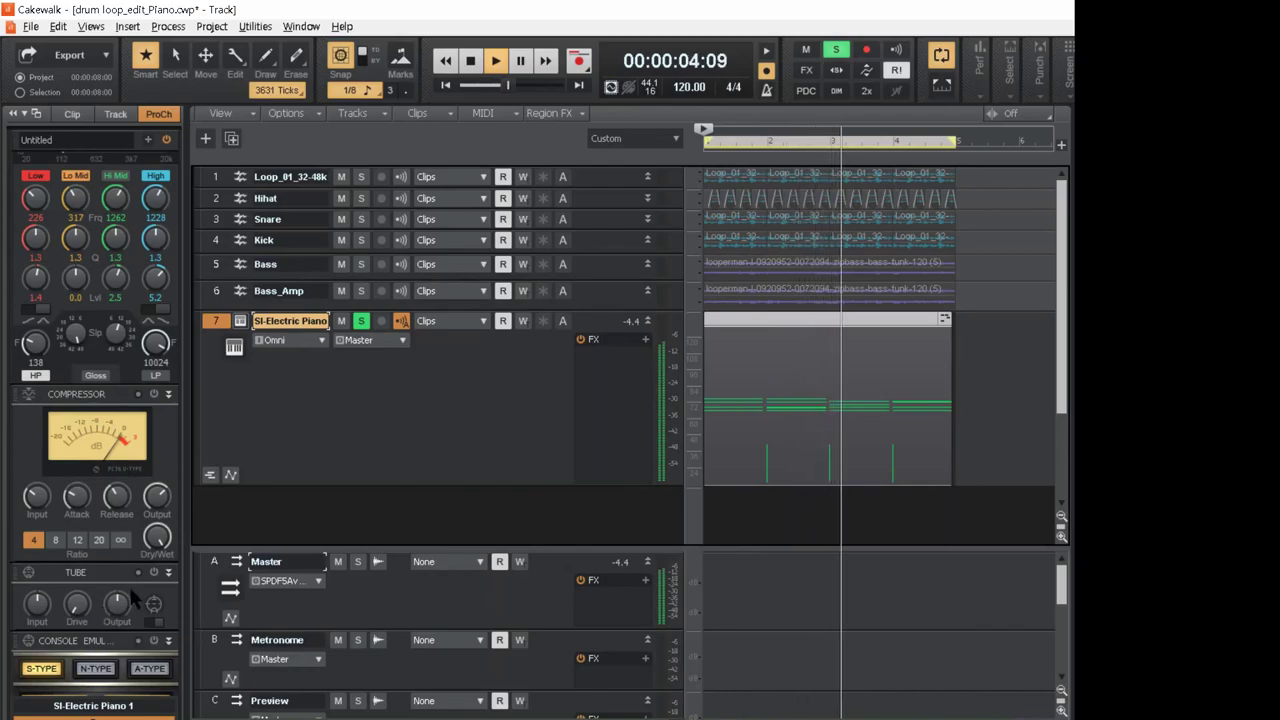
scroll(130, 603, down, 3)
scroll(133, 592, down, 1)
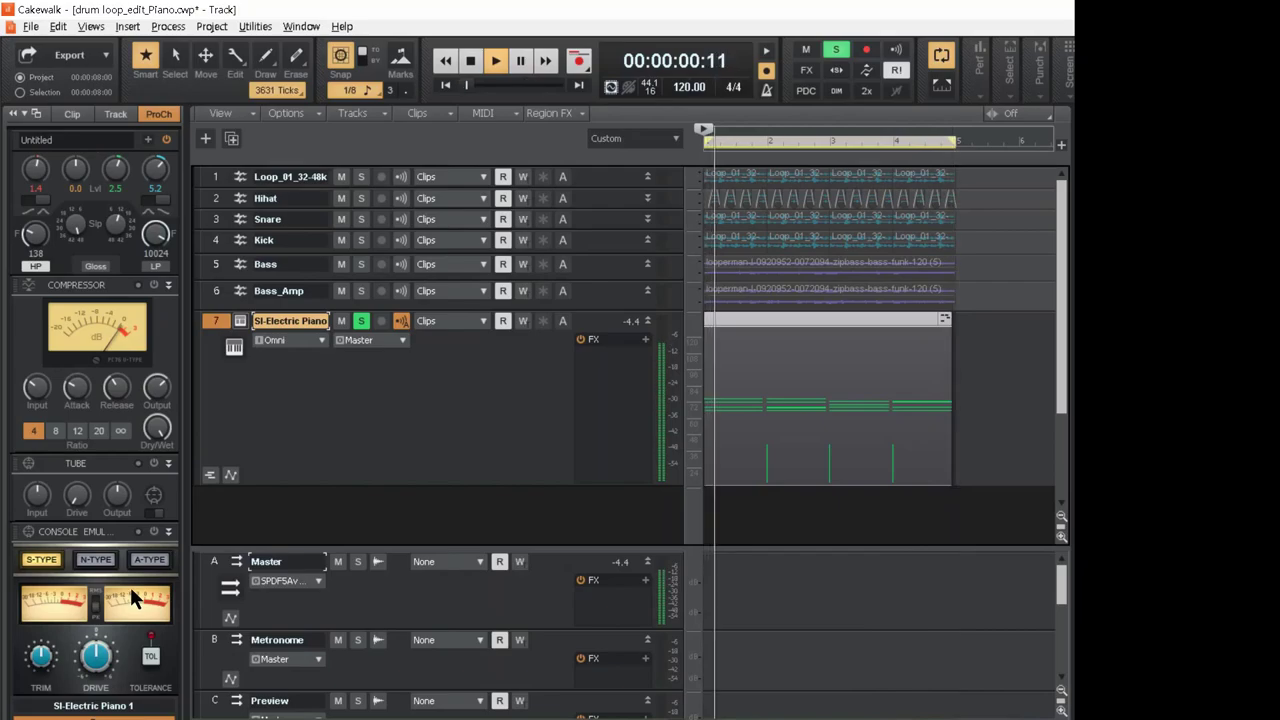
scroll(165, 375, up, 5)
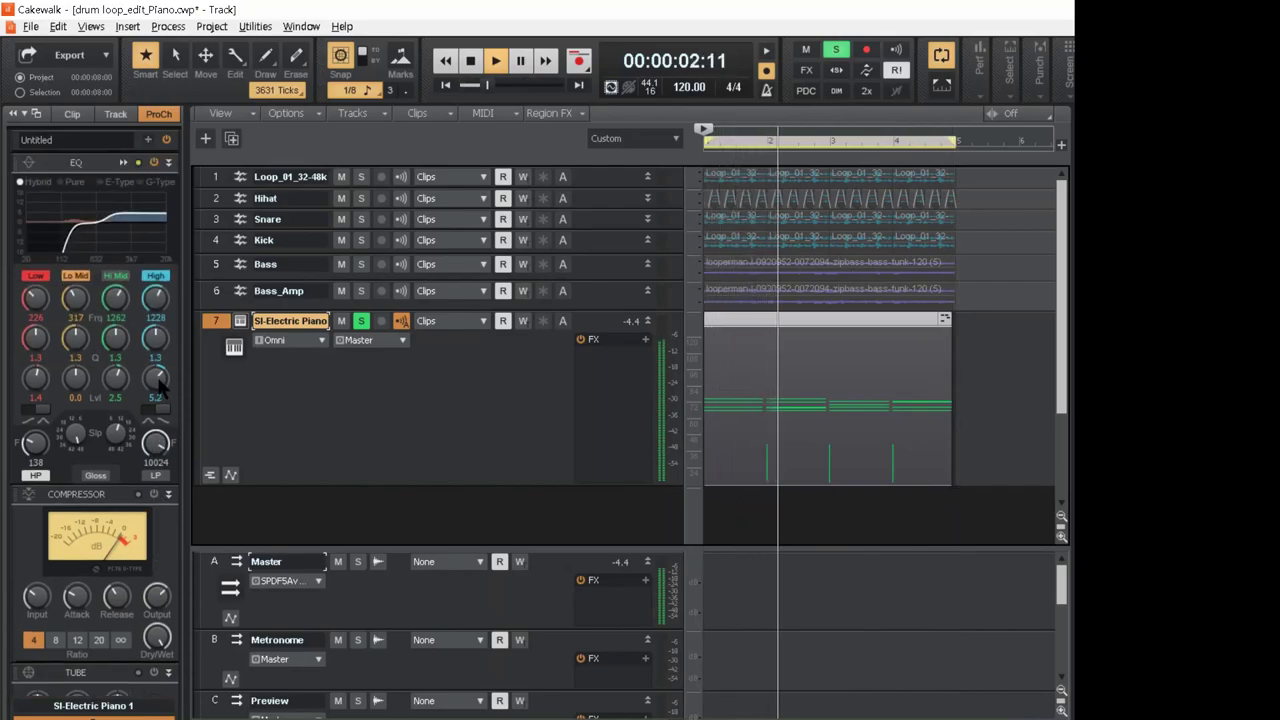
scroll(160, 388, down, 2)
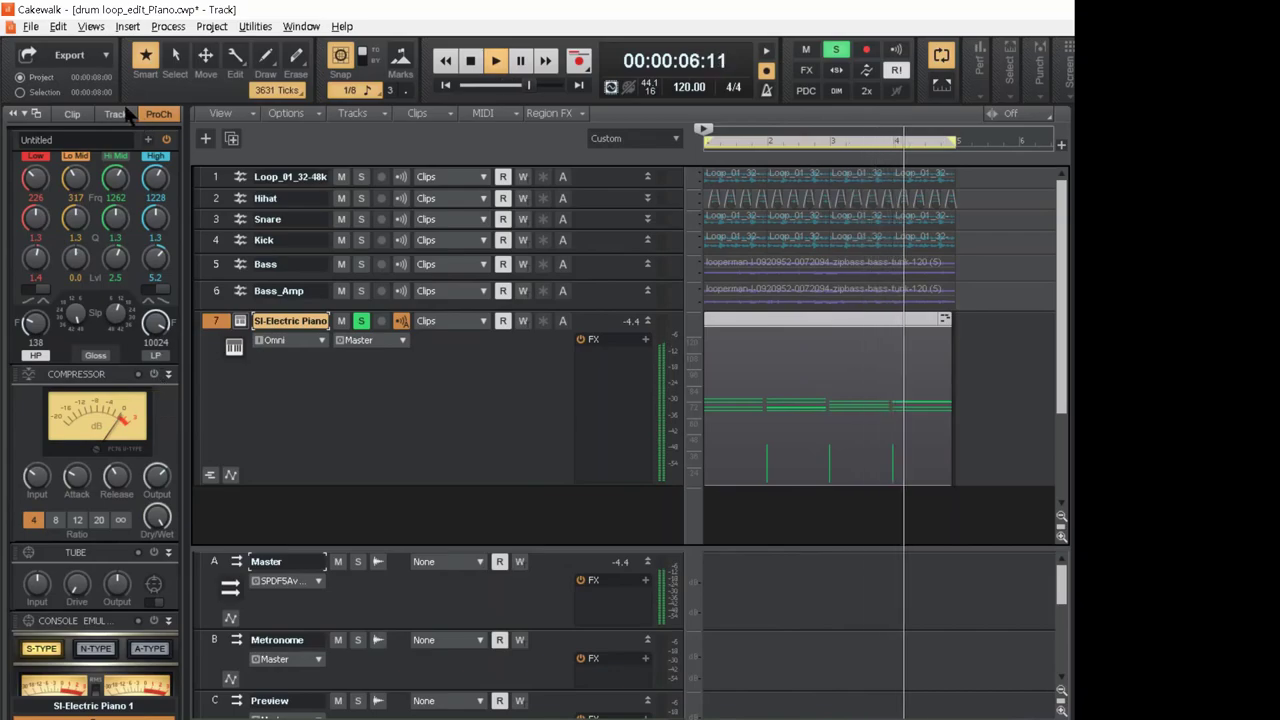
scroll(100, 394, up, 4)
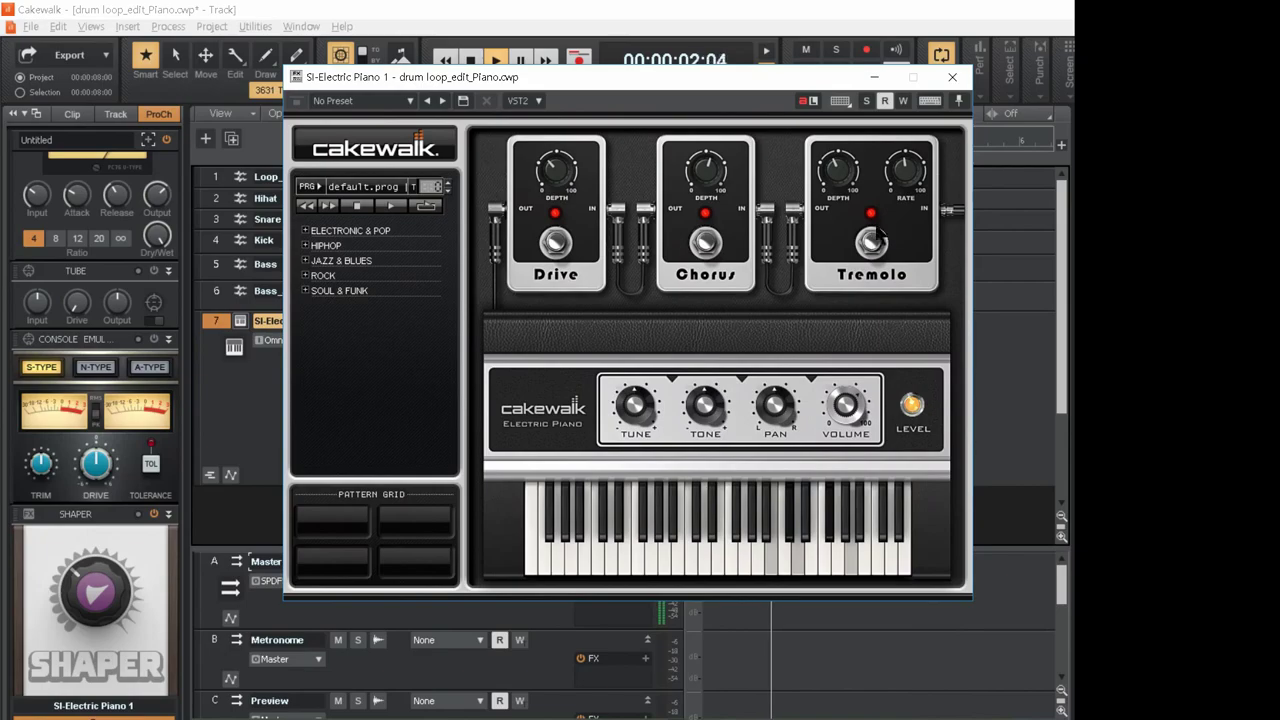
- Reopen the SI-Electric Piano instrument and increase its Tremolo depth
mouse_move(906, 173)
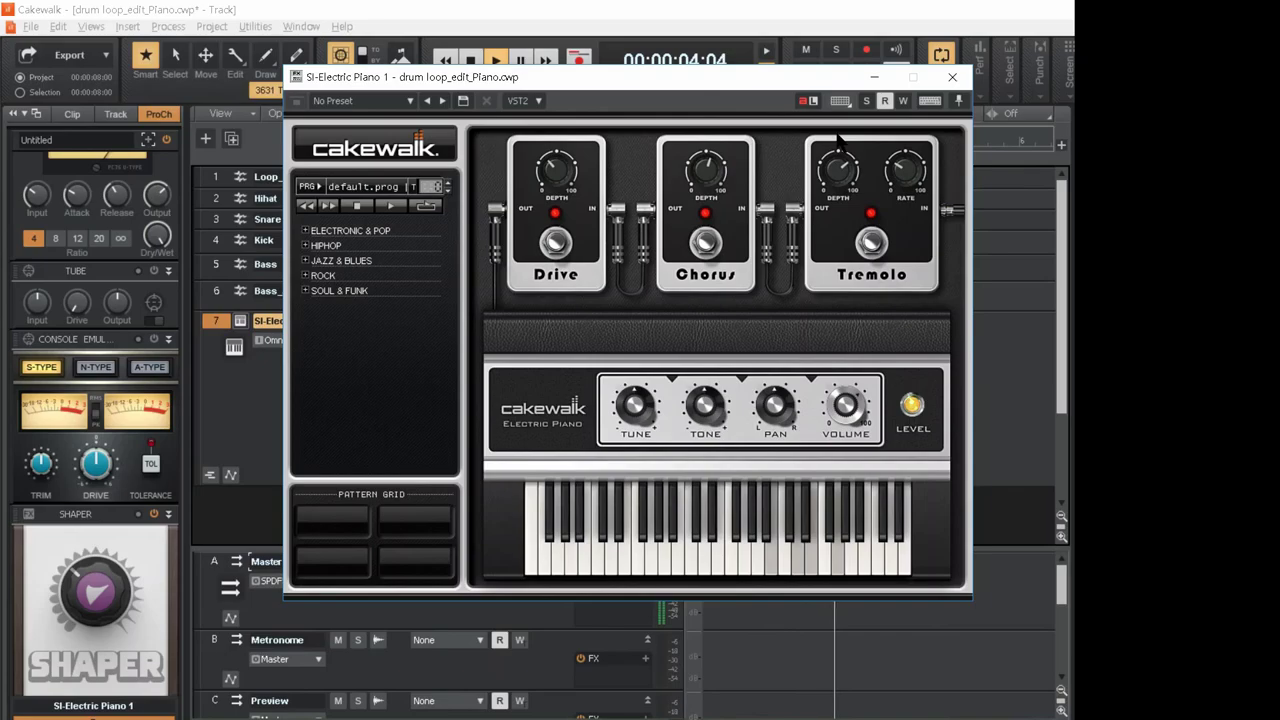
drag(845, 168, 834, 144)
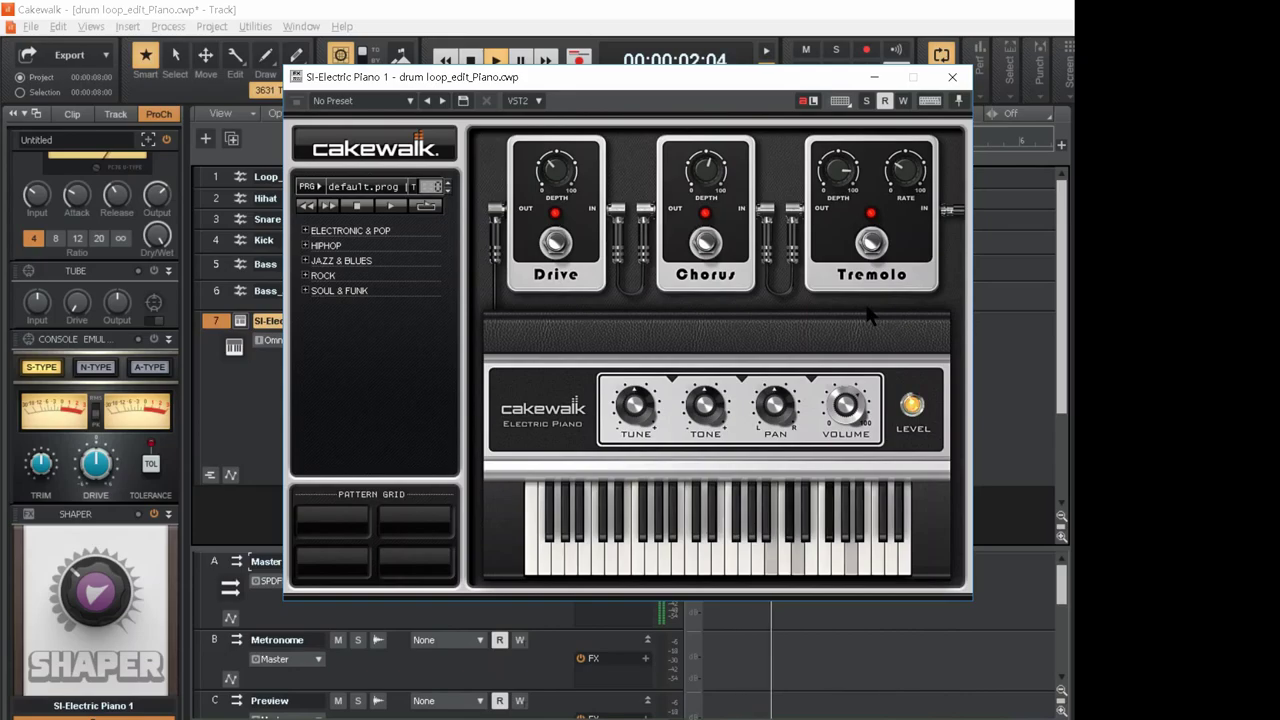
- Fine-tune the Tremolo Depth of the SI-Electric Piano while the loop plays, and stop playback
drag(815, 80, 950, 148)
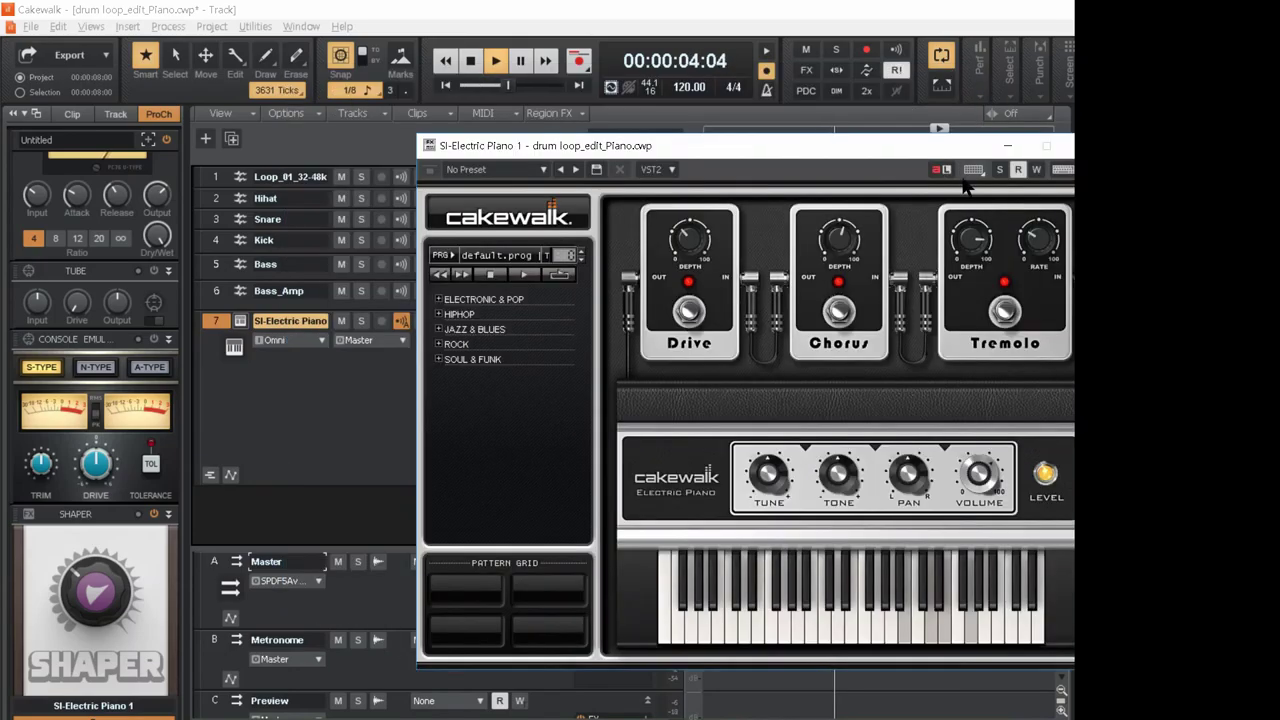
mouse_move(973, 240)
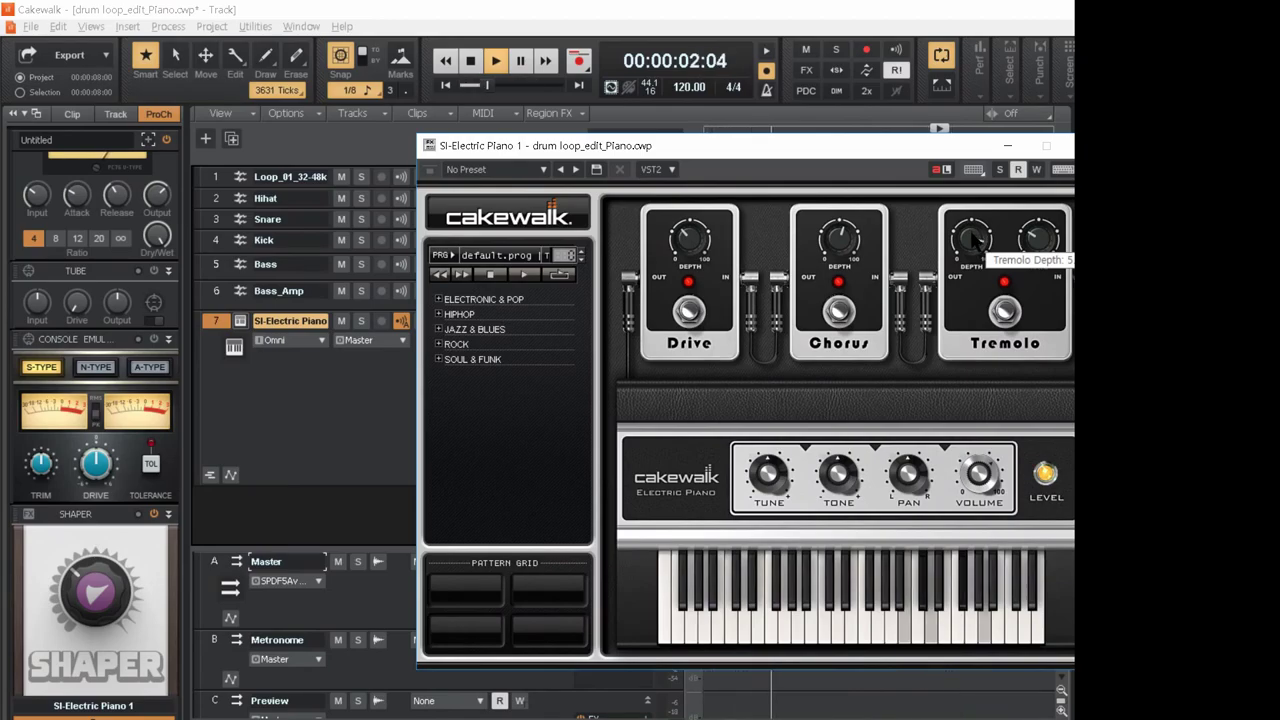
drag(972, 240, 972, 243)
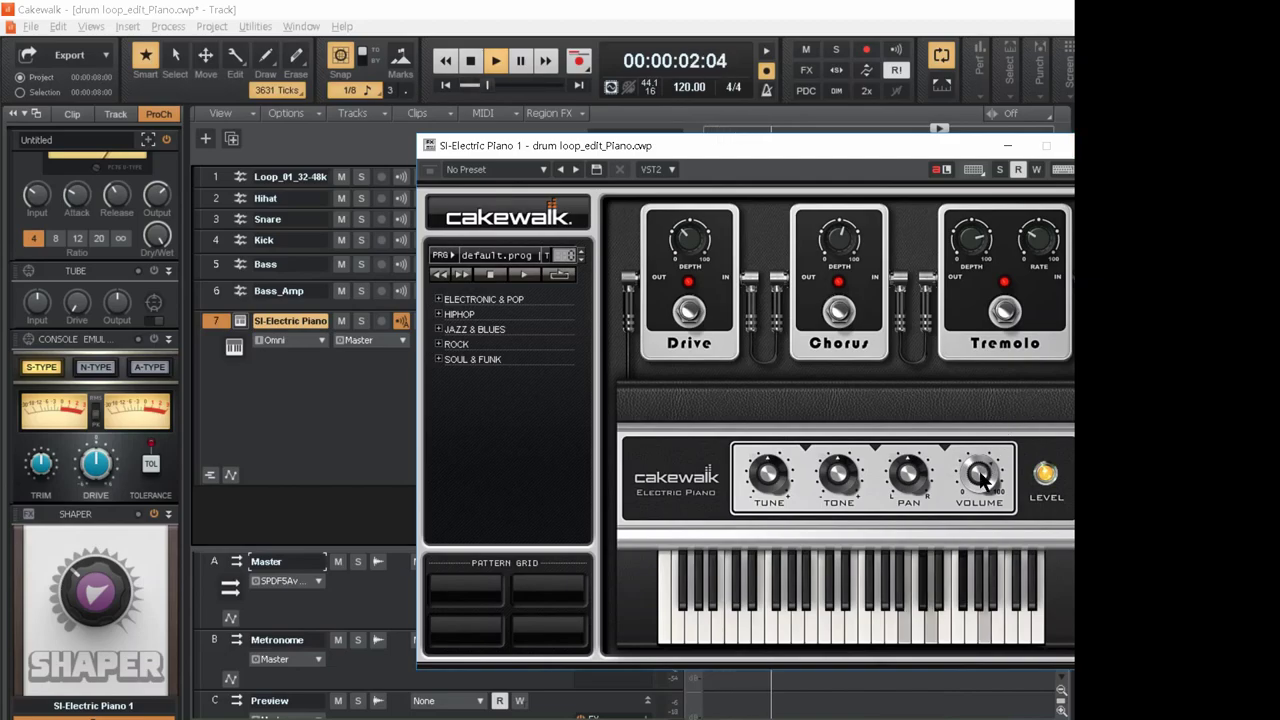
mouse_move(984, 483)
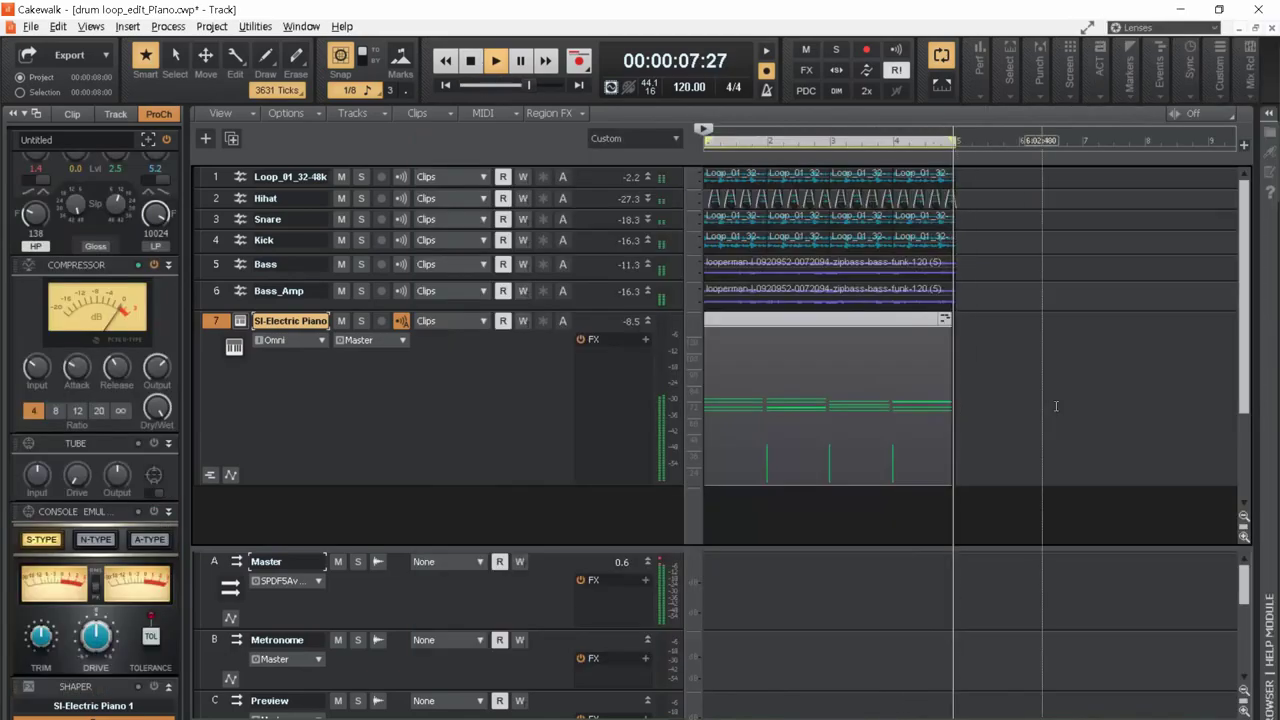
key(space)
- Show the plug-in browser and locate Sonitus Delay among the Delay audio effects
click(1269, 115)
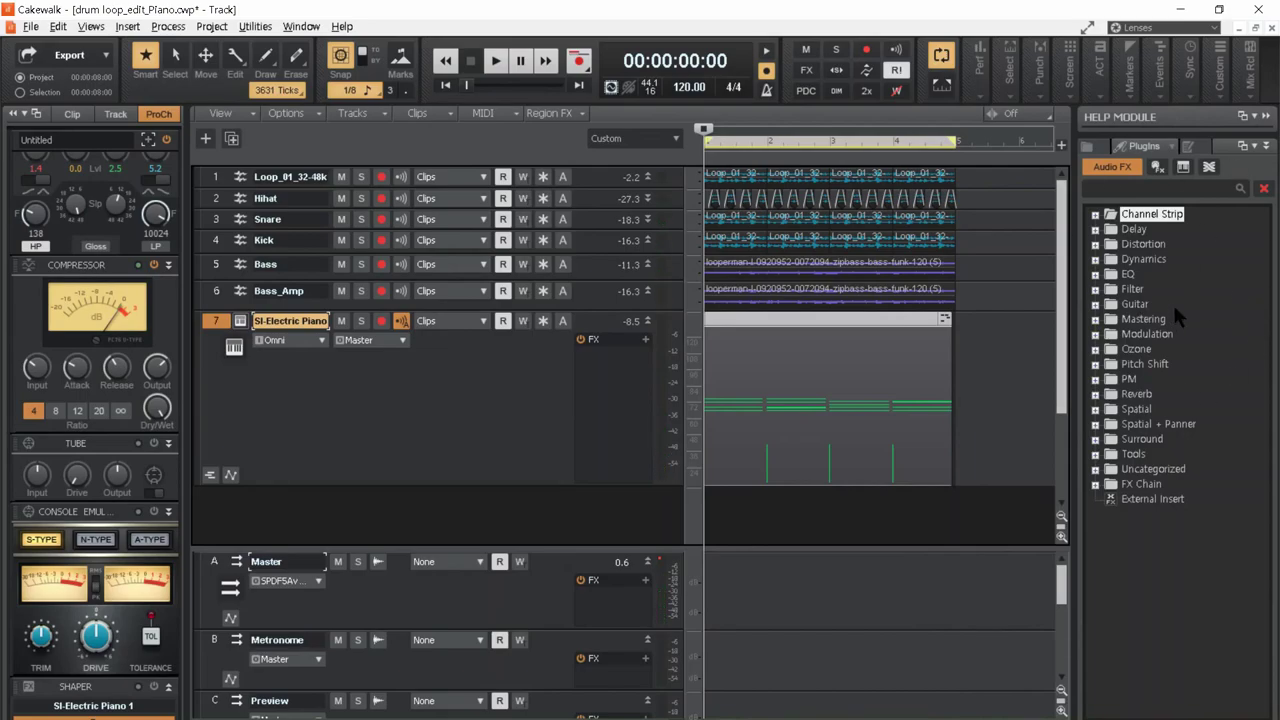
click(1095, 229)
click(1165, 246)
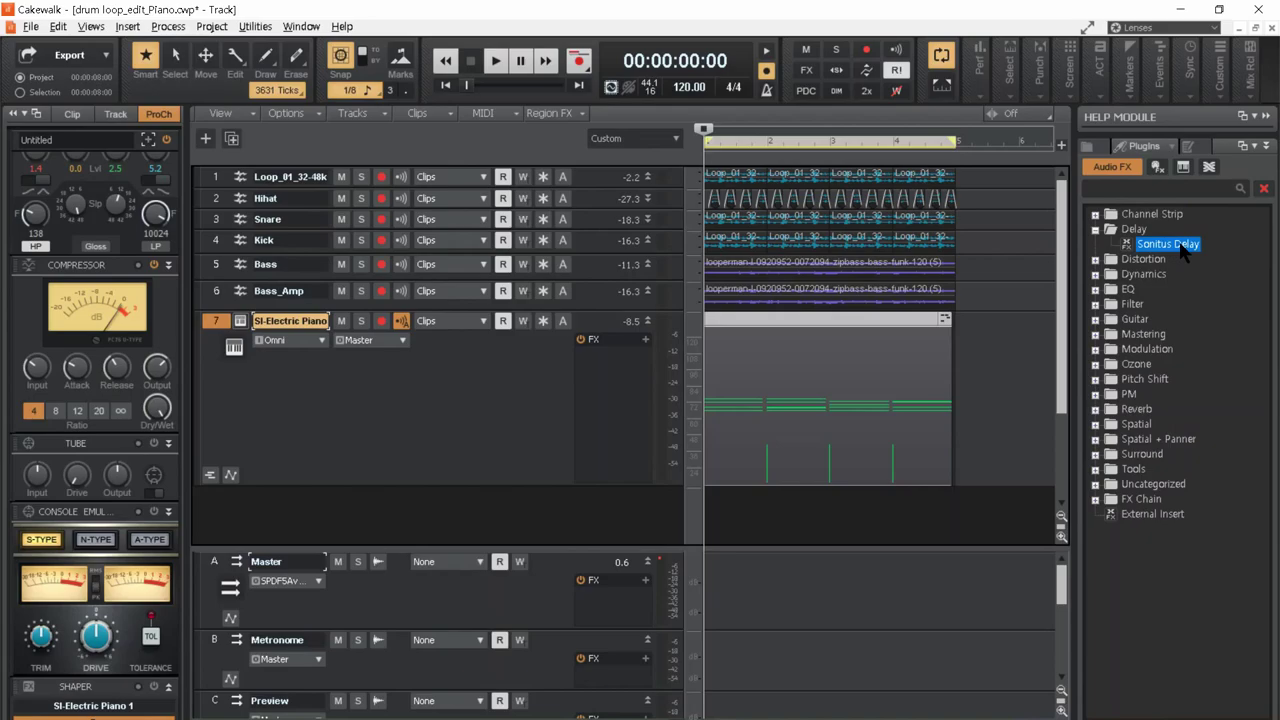
- Insert a new stereo bus below Drum_Lvl and name it Delay
drag(600, 547, 621, 363)
scroll(636, 520, down, 3)
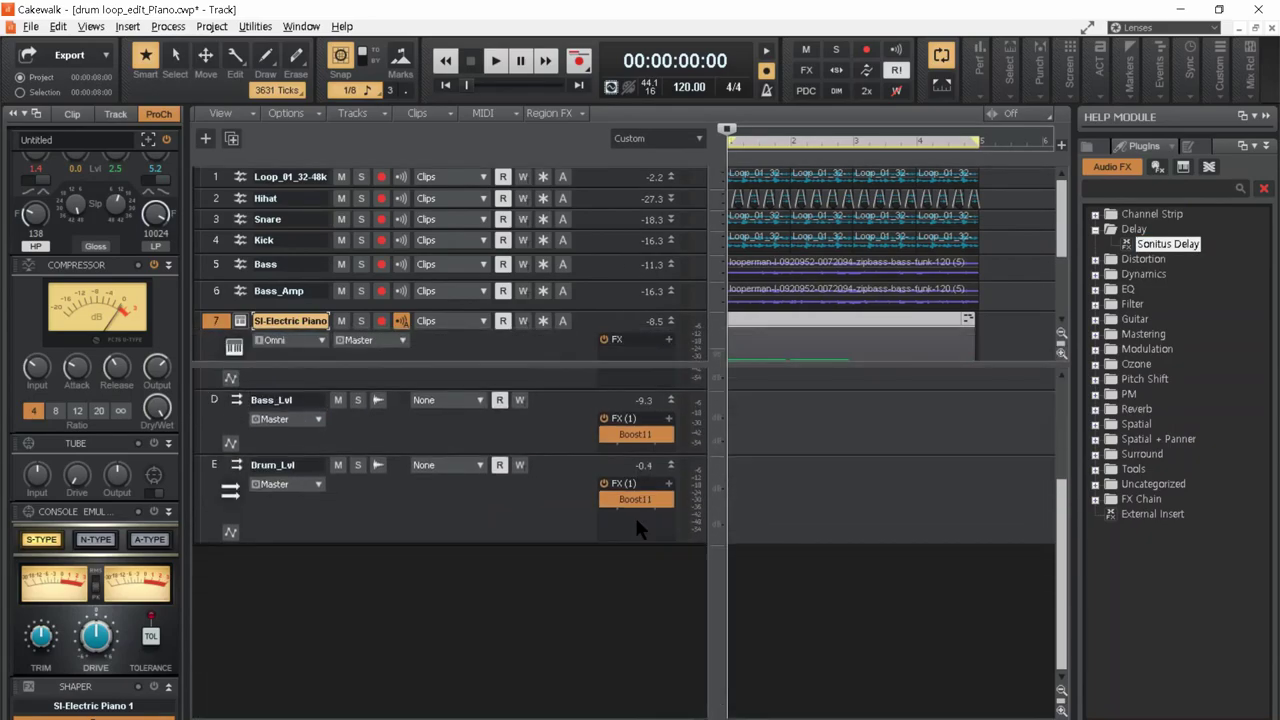
right_click(424, 600)
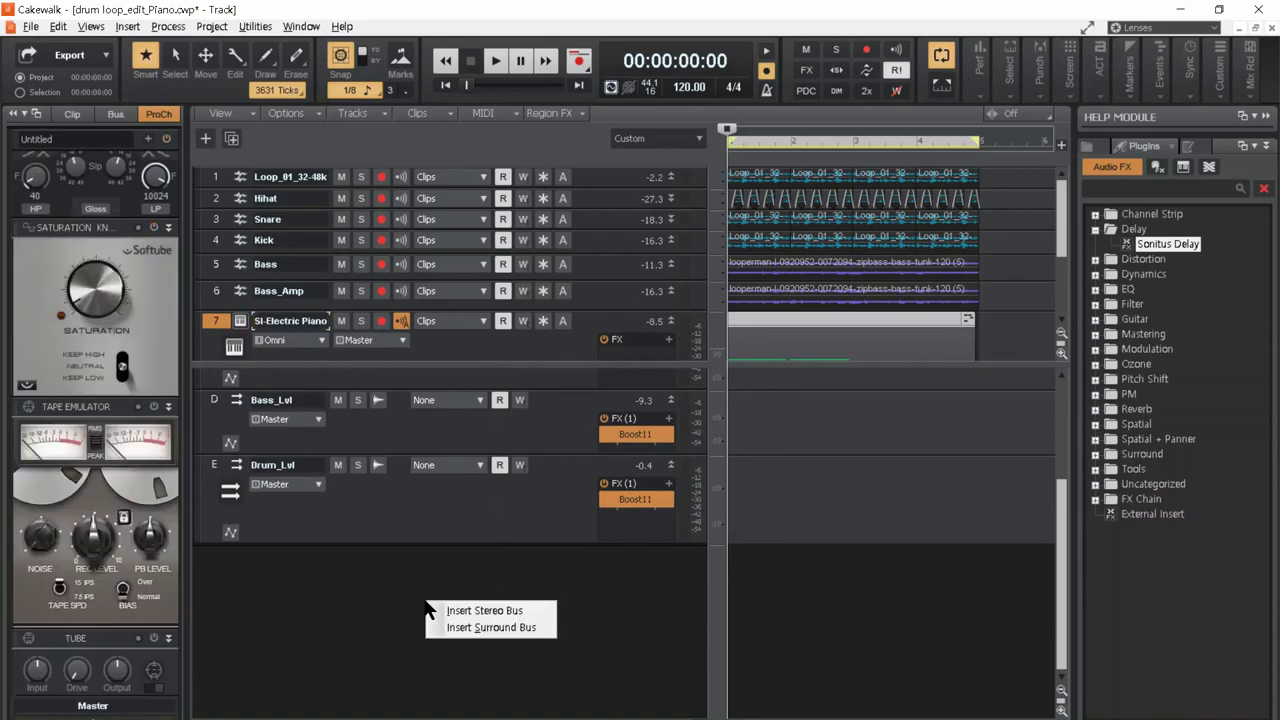
click(502, 612)
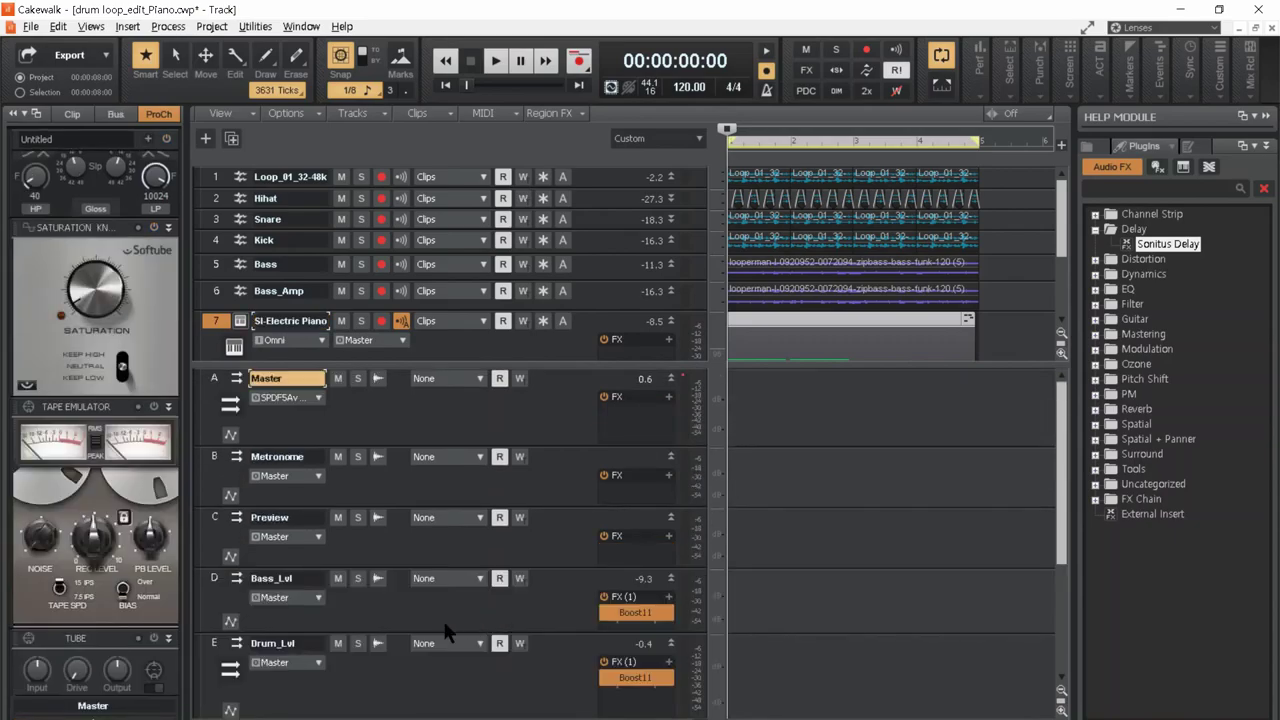
scroll(443, 625, down, 3)
double_click(296, 532)
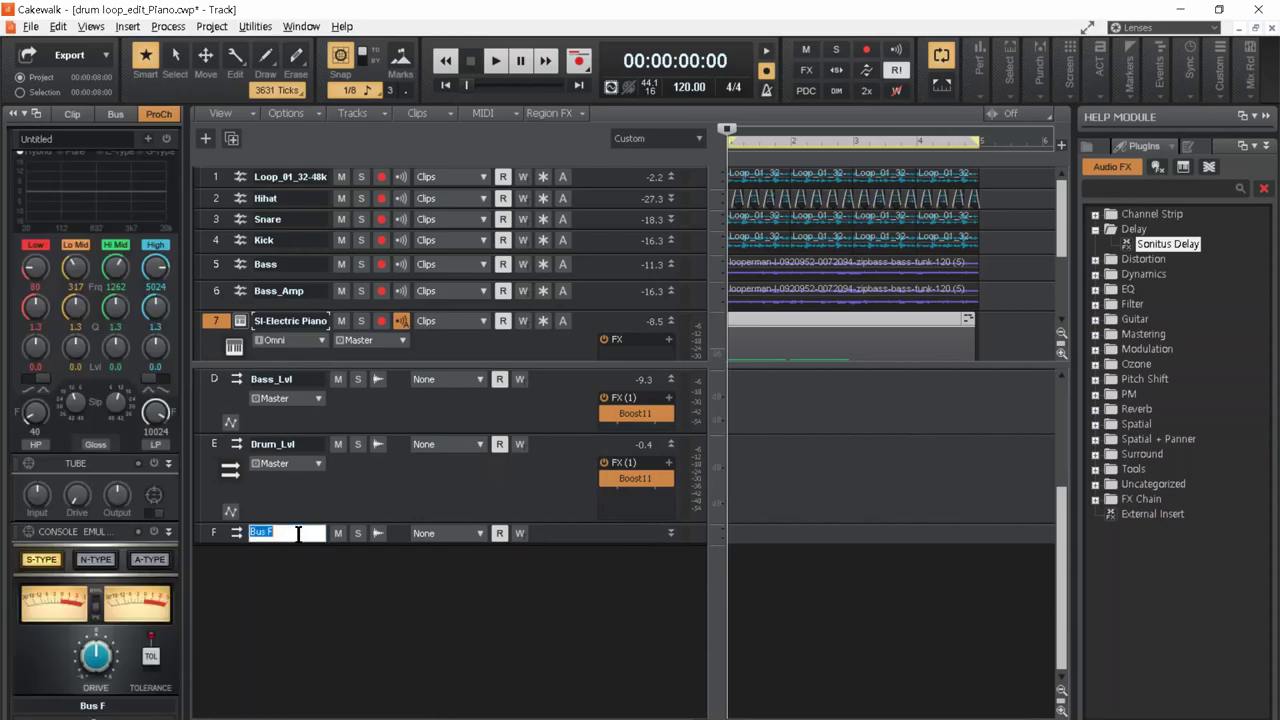
text(Delay)
key(Return)
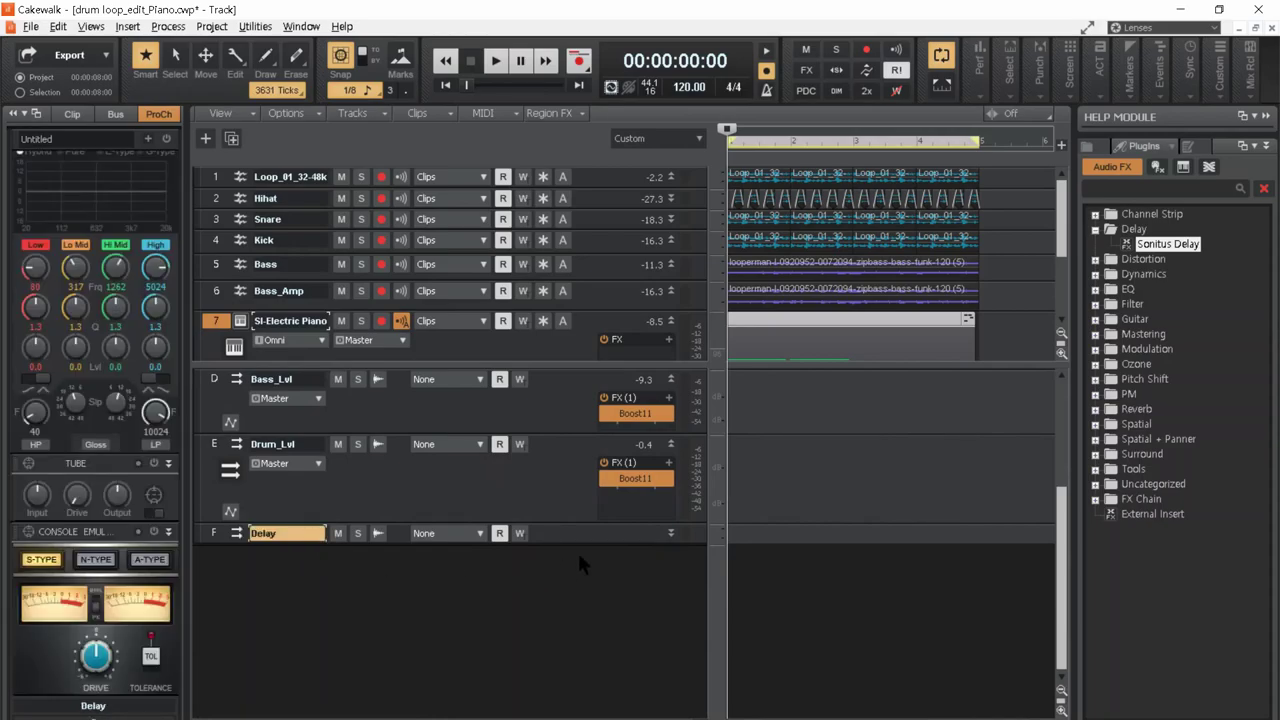
- Add the Sonitus Delay effect to the Delay bus and move its window clear of the track controls
drag(585, 541, 585, 682)
drag(1152, 250, 615, 570)
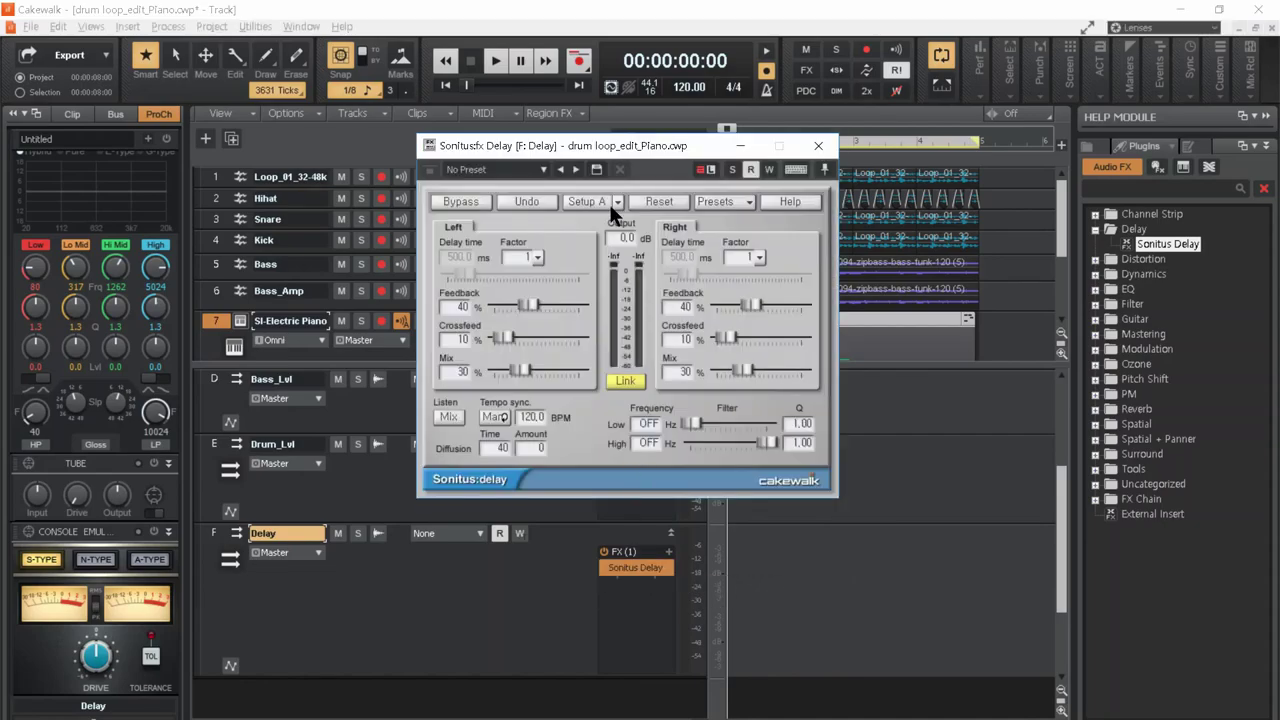
drag(640, 147, 932, 217)
click(666, 18)
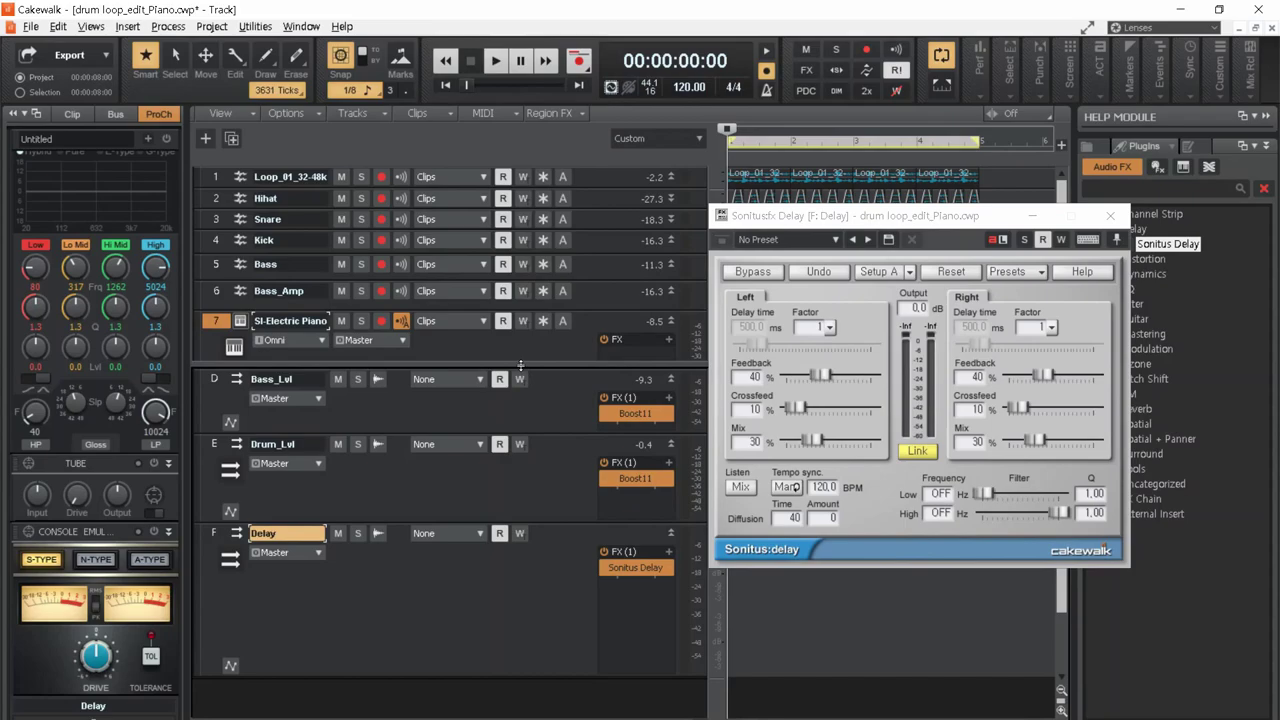
- Display all track controls and insert a send from the SI-Electric Piano track to the Delay bus
drag(520, 365, 395, 385)
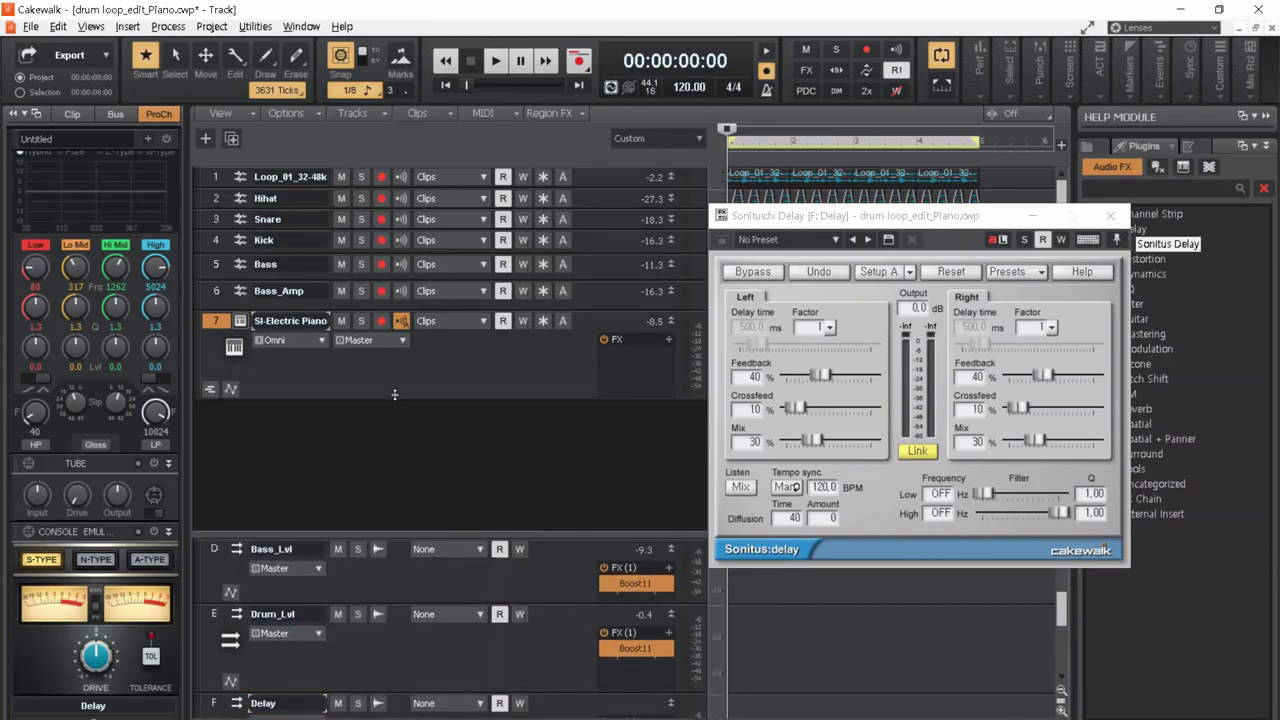
click(655, 138)
click(618, 151)
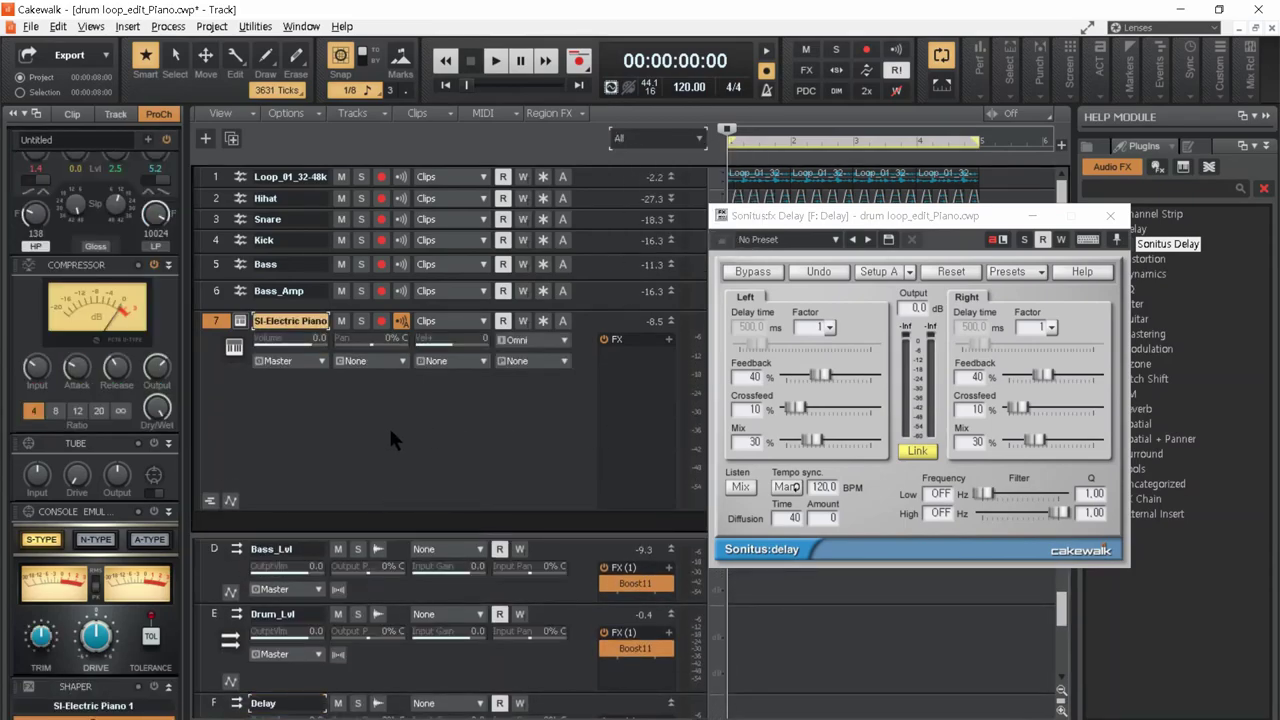
right_click(354, 424)
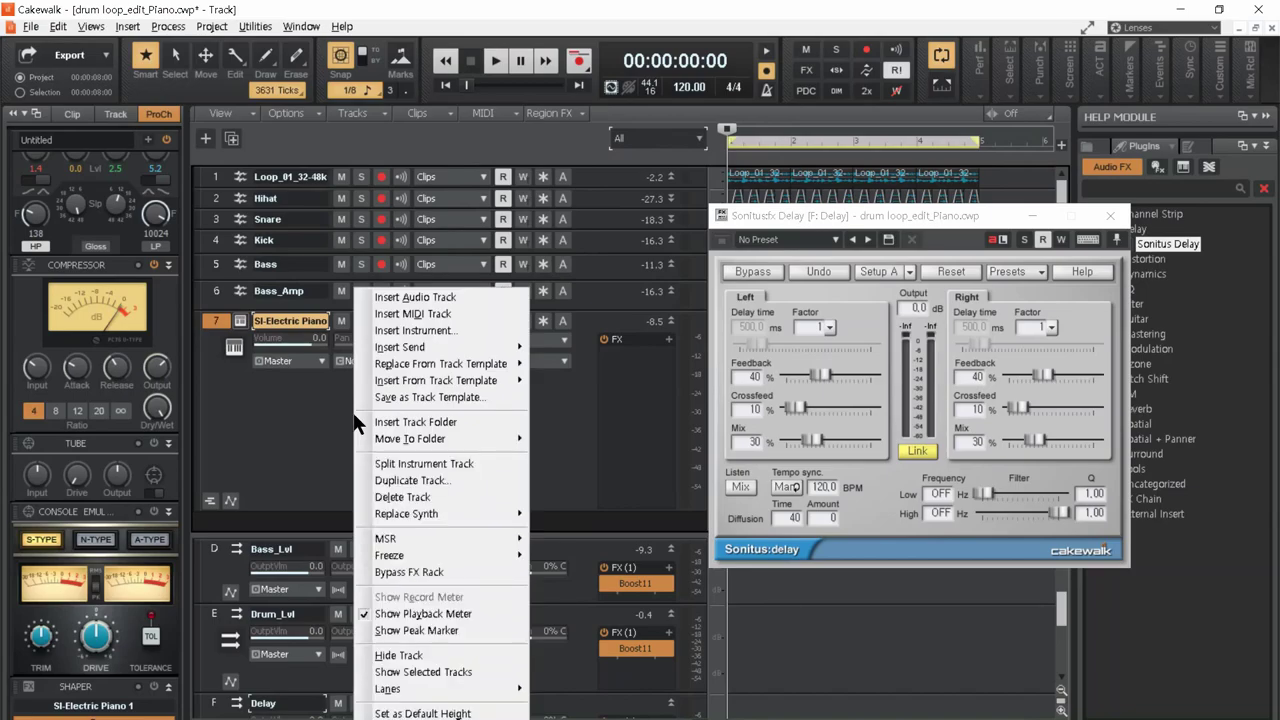
mouse_move(405, 355)
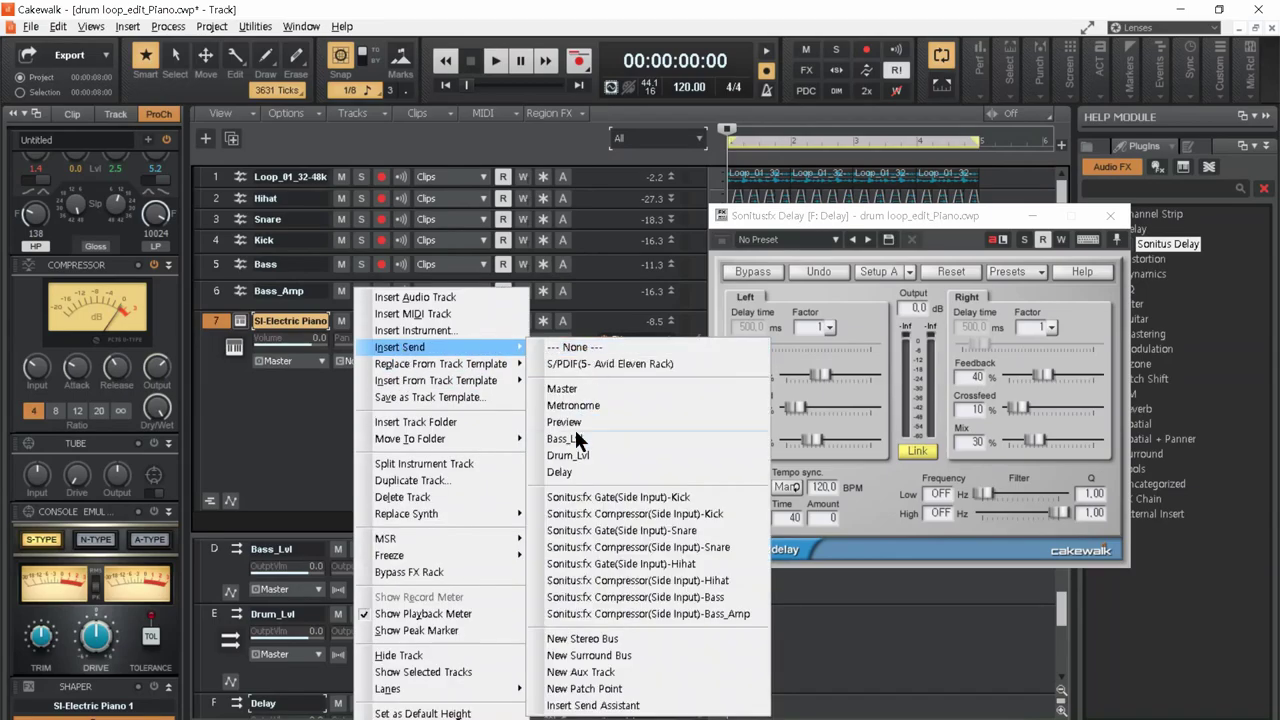
click(569, 472)
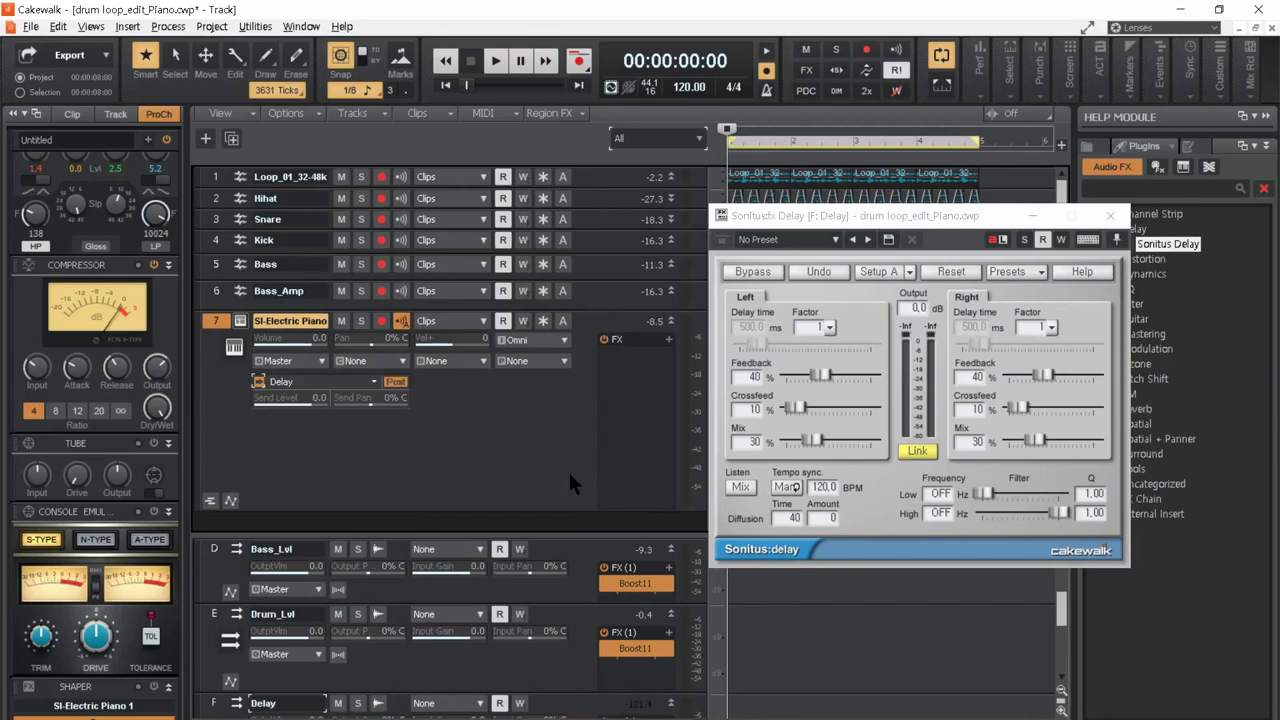
- Play the loop with the electric piano soloed and toggle its Delay send to audition the effect
drag(911, 212, 982, 193)
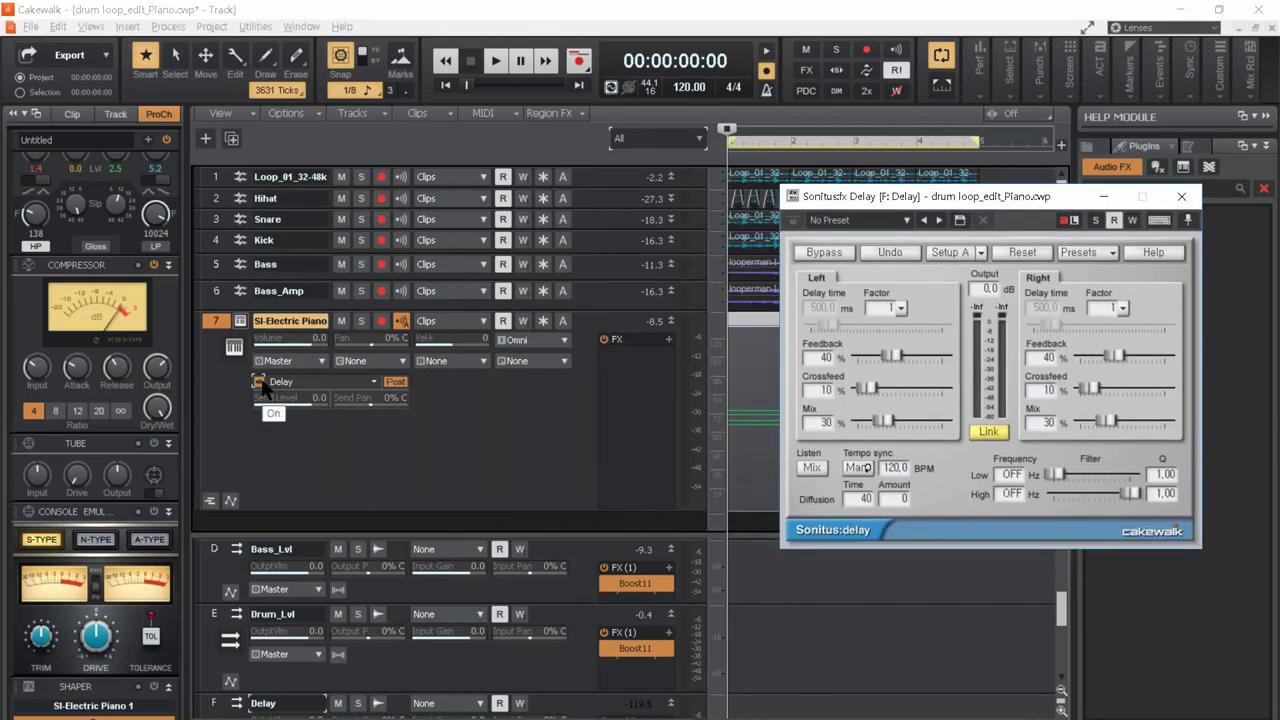
key(space)
click(361, 320)
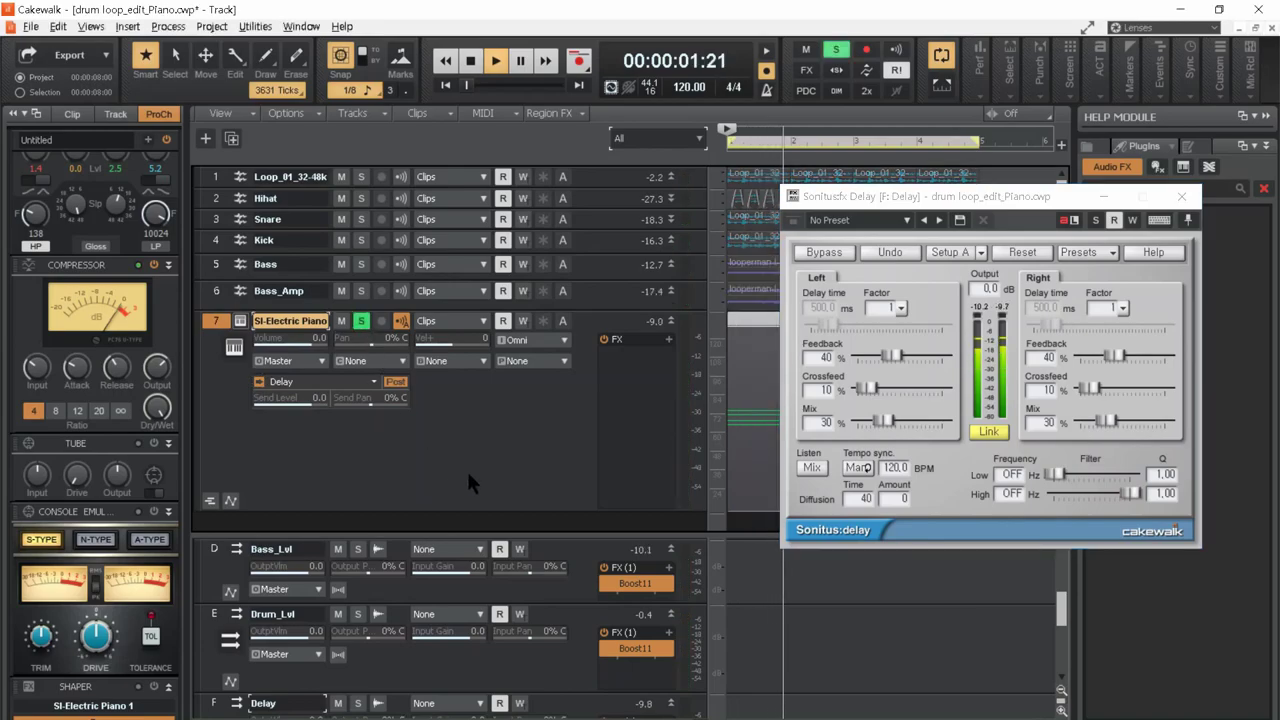
drag(997, 207, 931, 169)
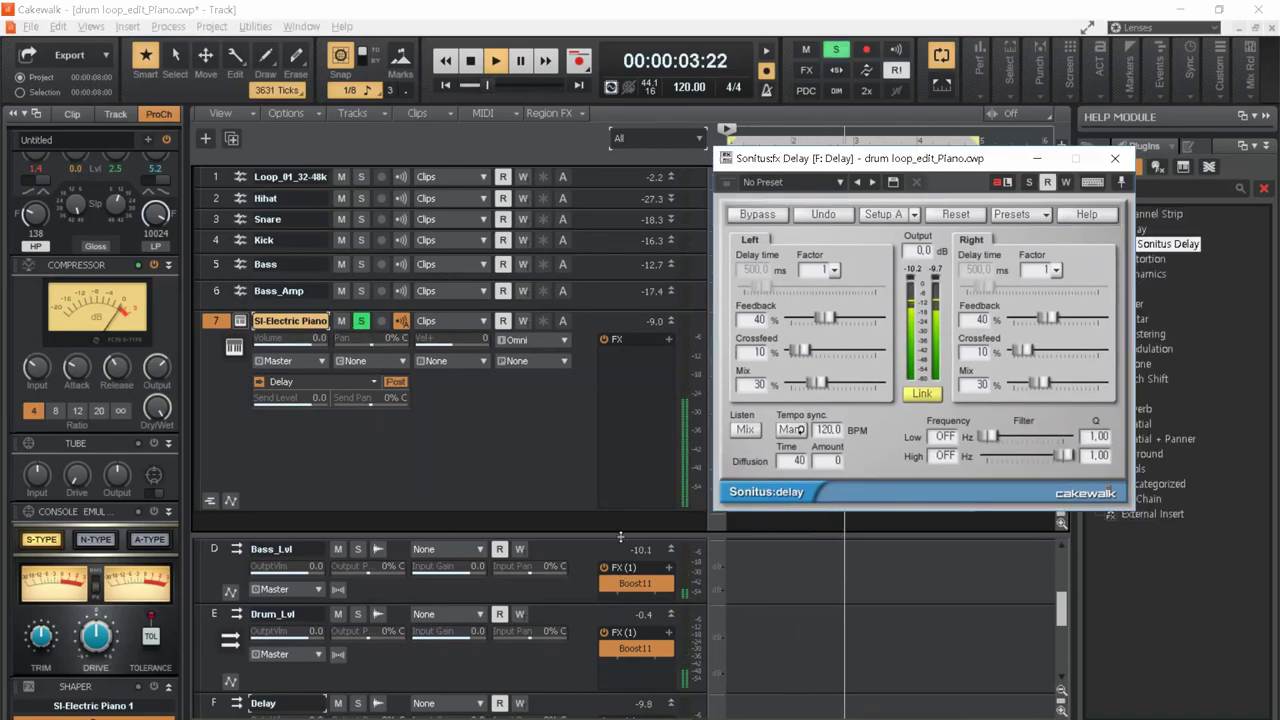
drag(613, 509, 626, 407)
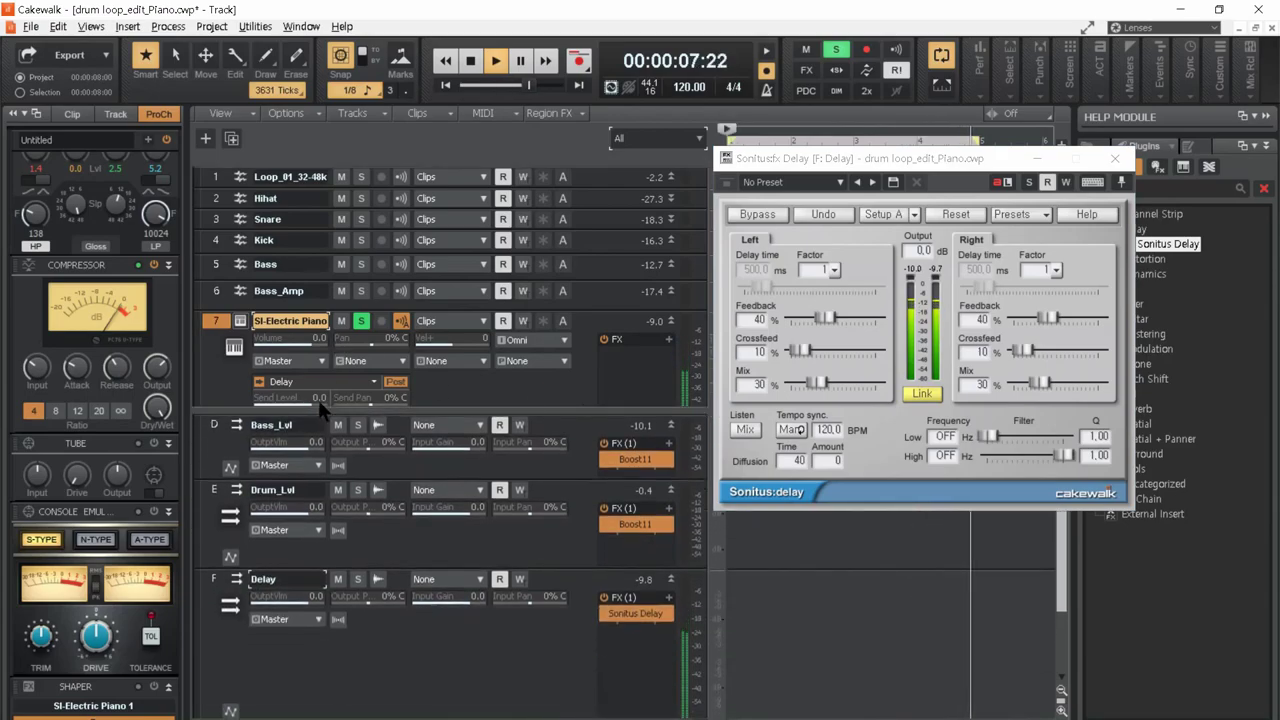
click(258, 382)
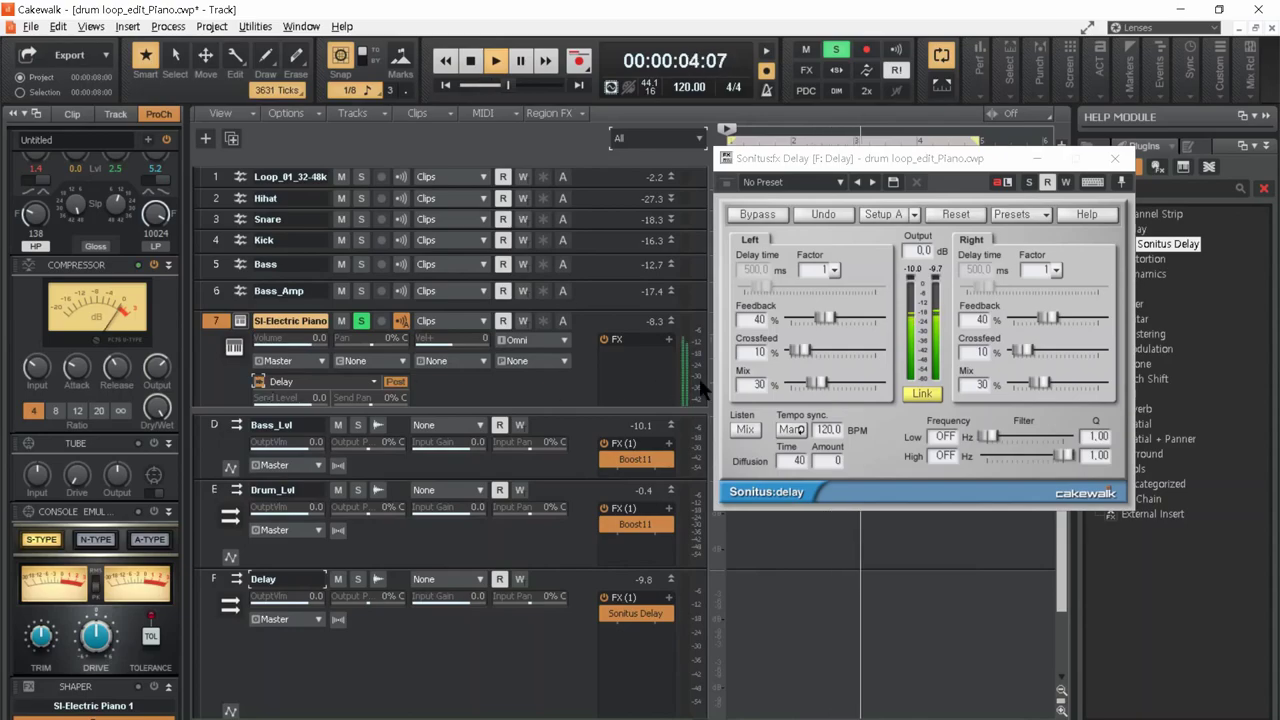
- Try the 3/2 Delay factory preset in Sonitus Delay and replace it with the Ultrawide Delay preset
click(1040, 215)
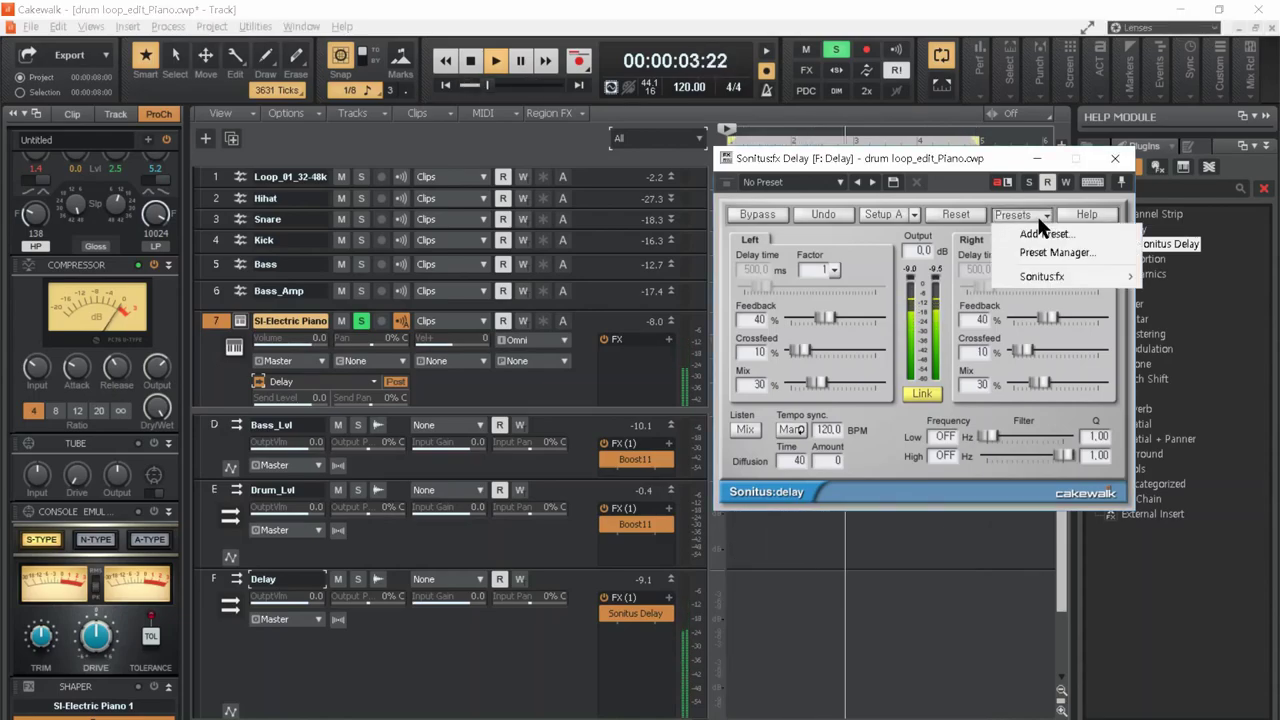
mouse_move(1045, 272)
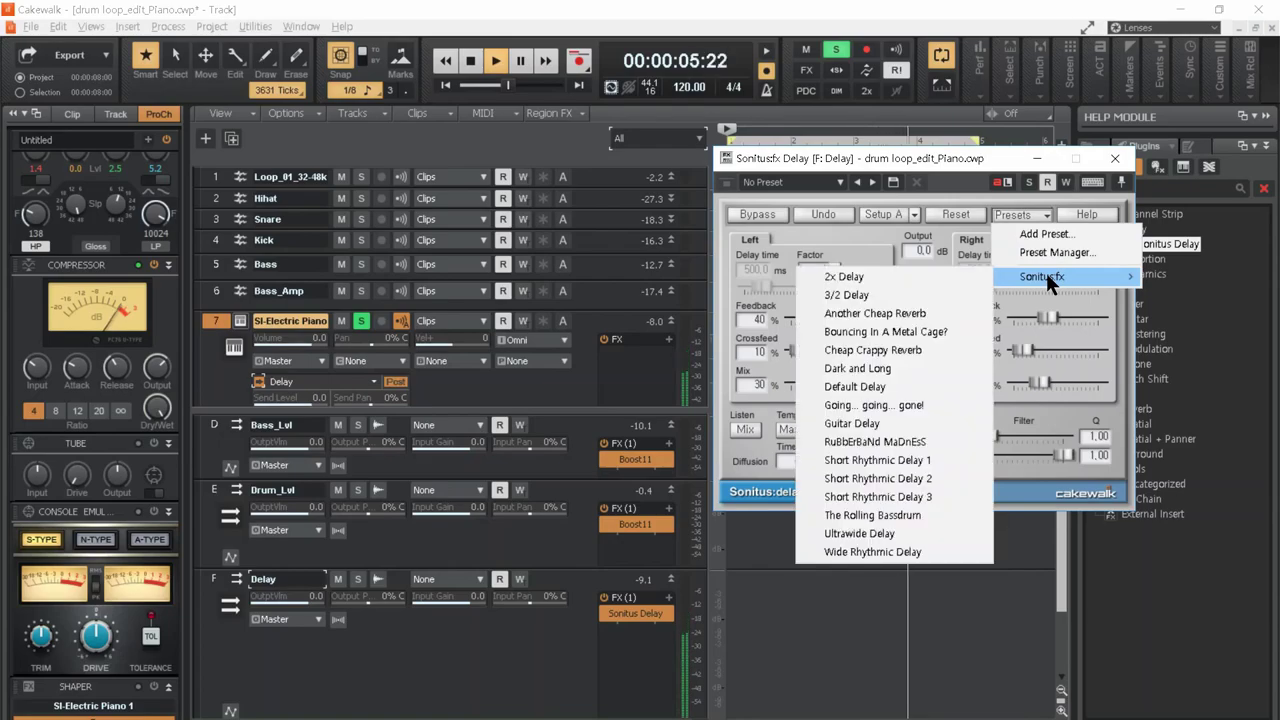
click(900, 295)
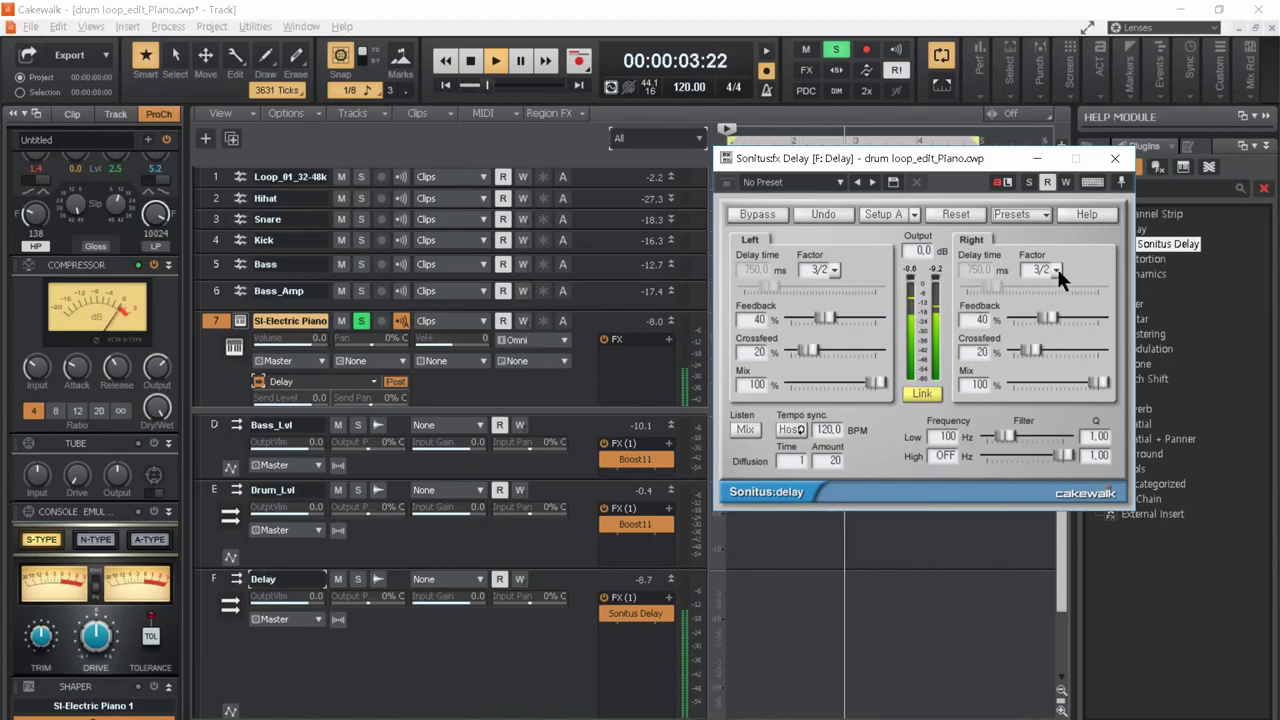
click(1045, 214)
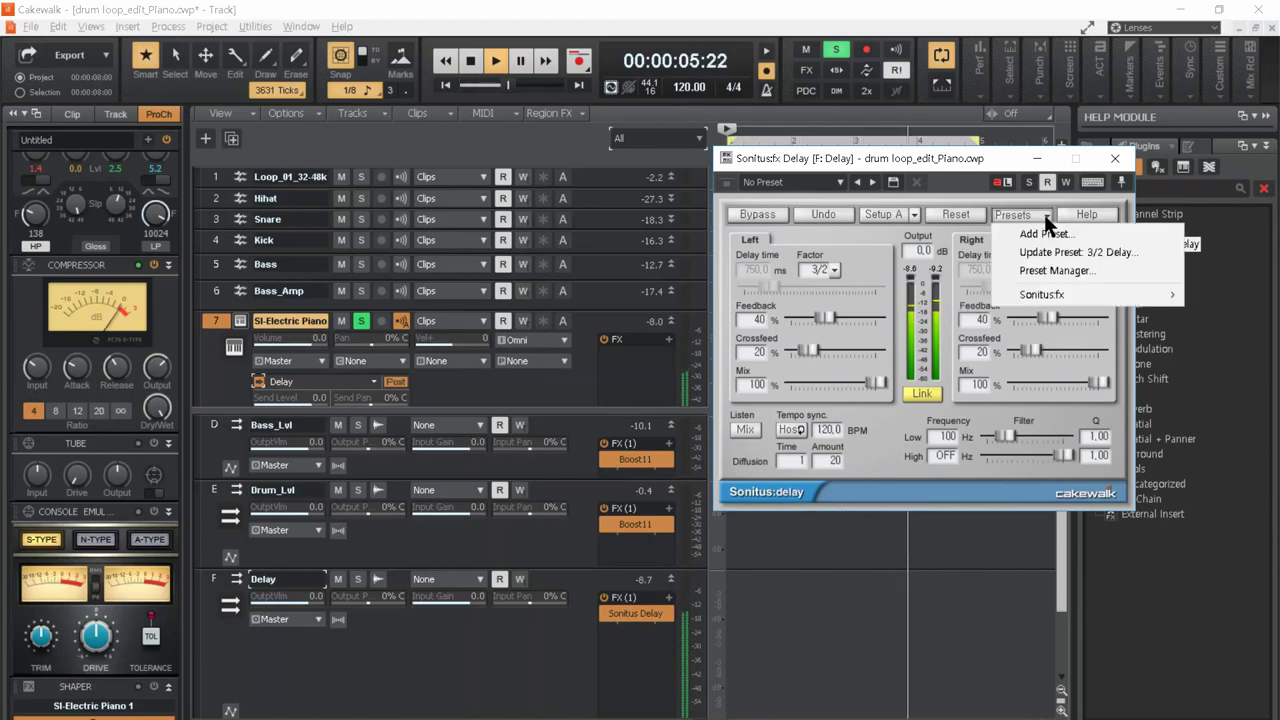
mouse_move(1049, 294)
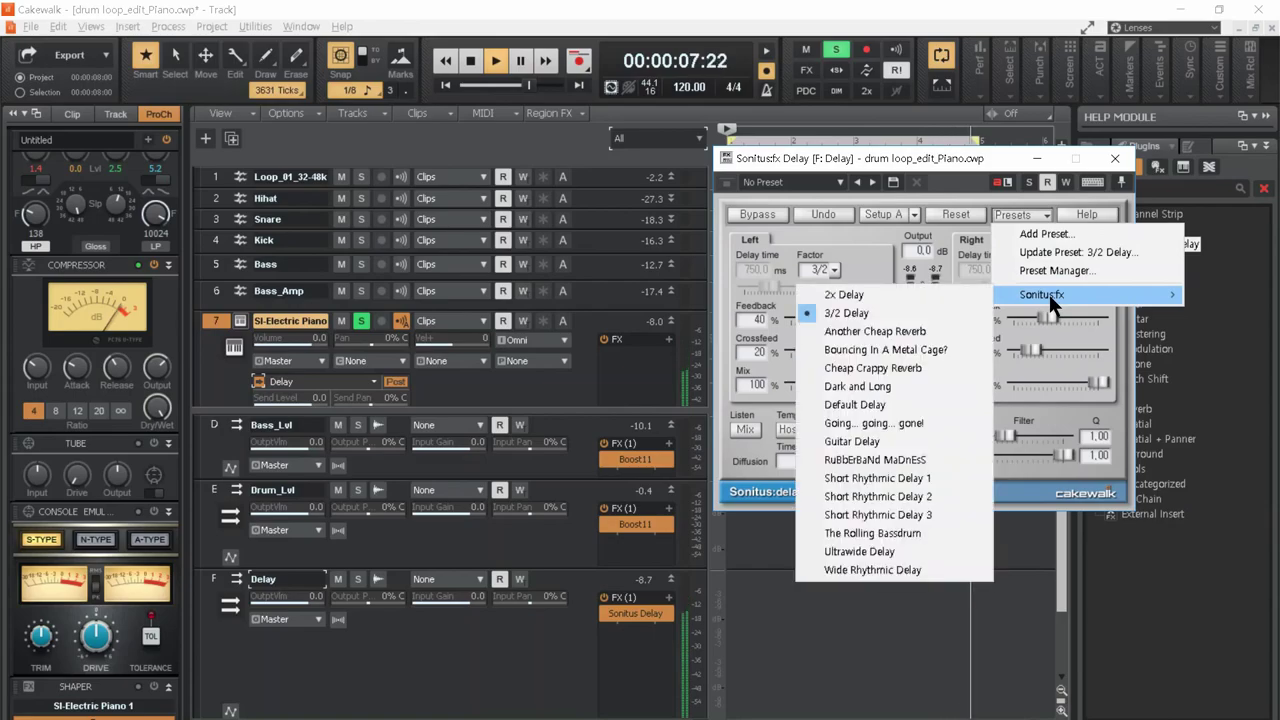
click(925, 549)
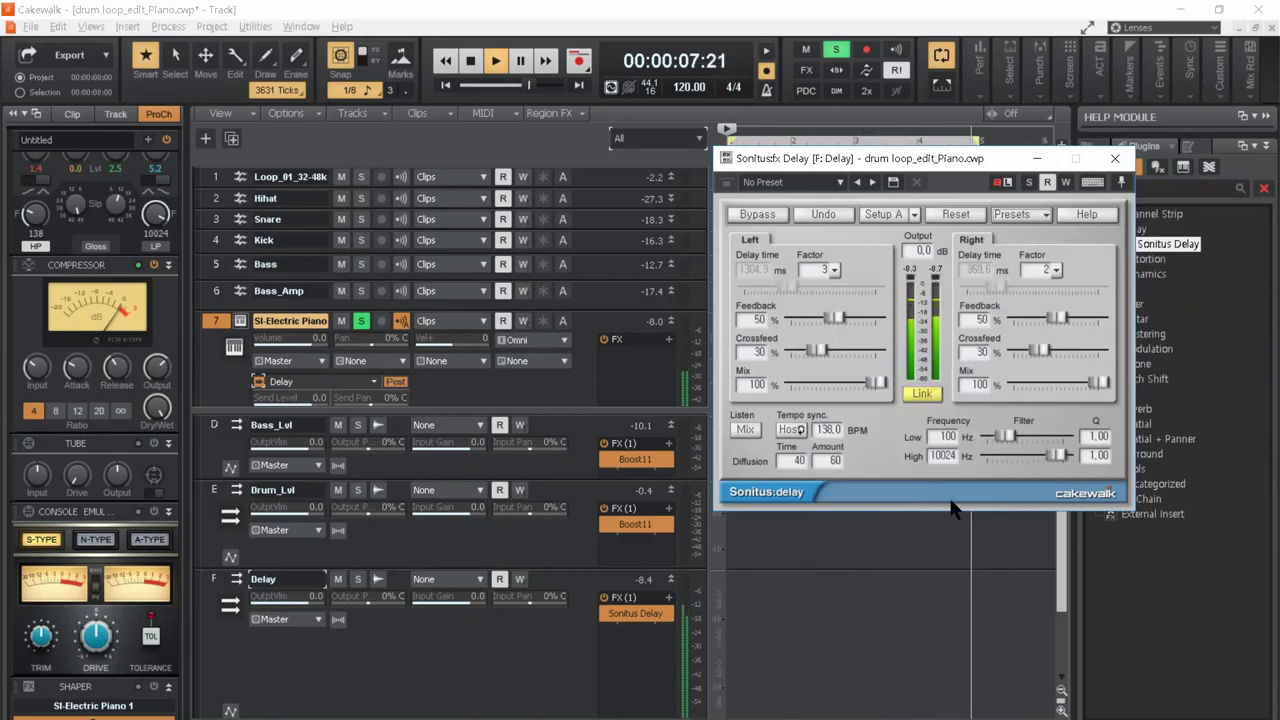
- Set the electric piano's Delay send level to -7.8 and switch Tempo sync to Off in Sonitus Delay
mouse_move(295, 411)
mouse_down()
mouse_move(297, 535)
mouse_move(303, 406)
mouse_up()
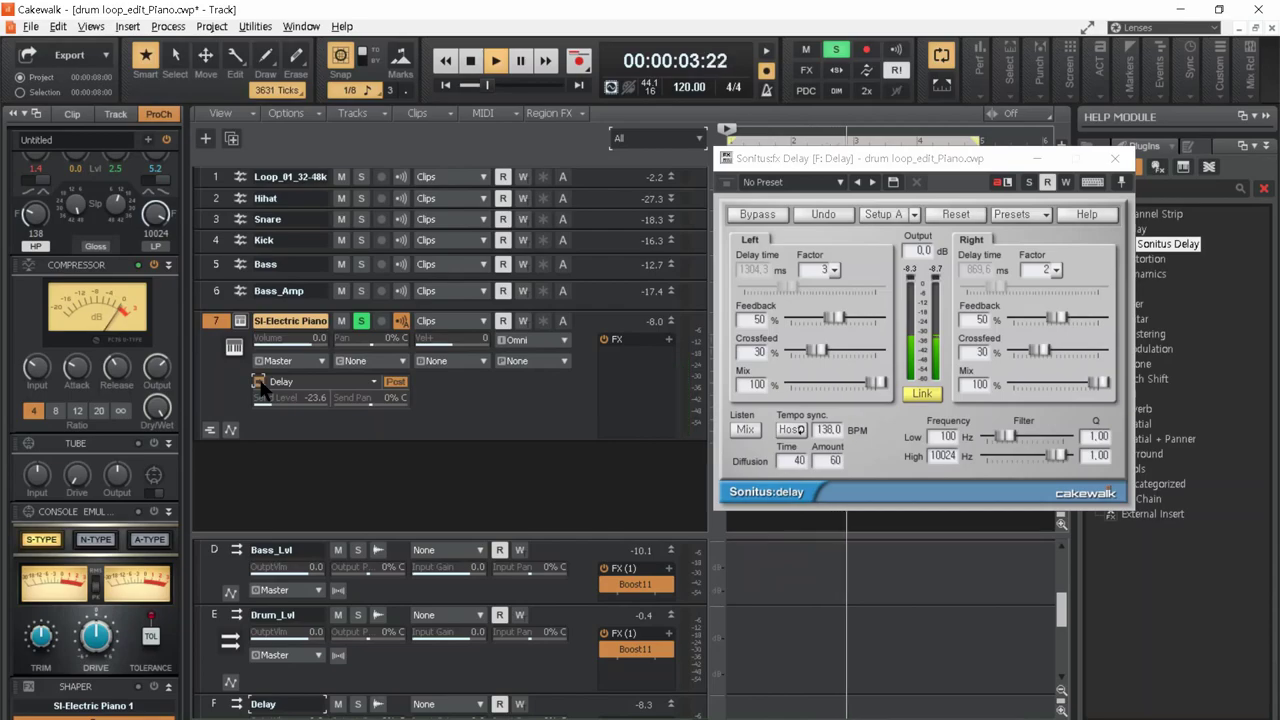
drag(274, 402, 311, 397)
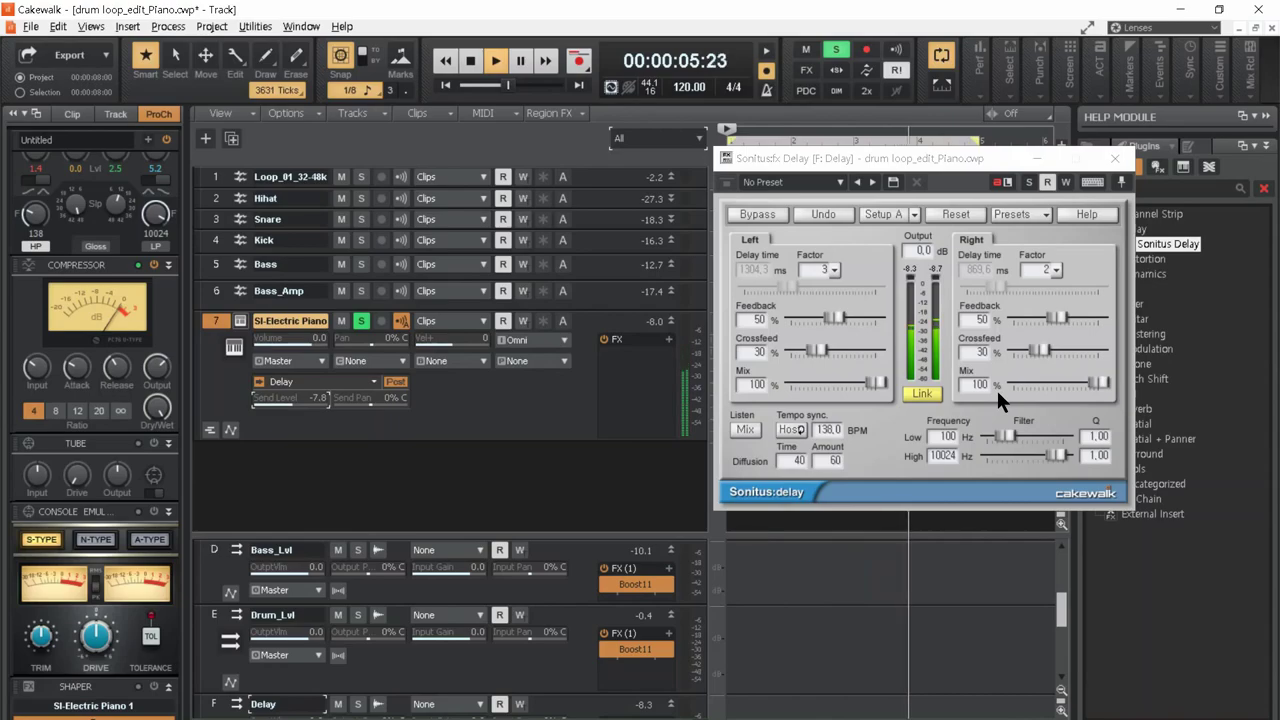
click(784, 428)
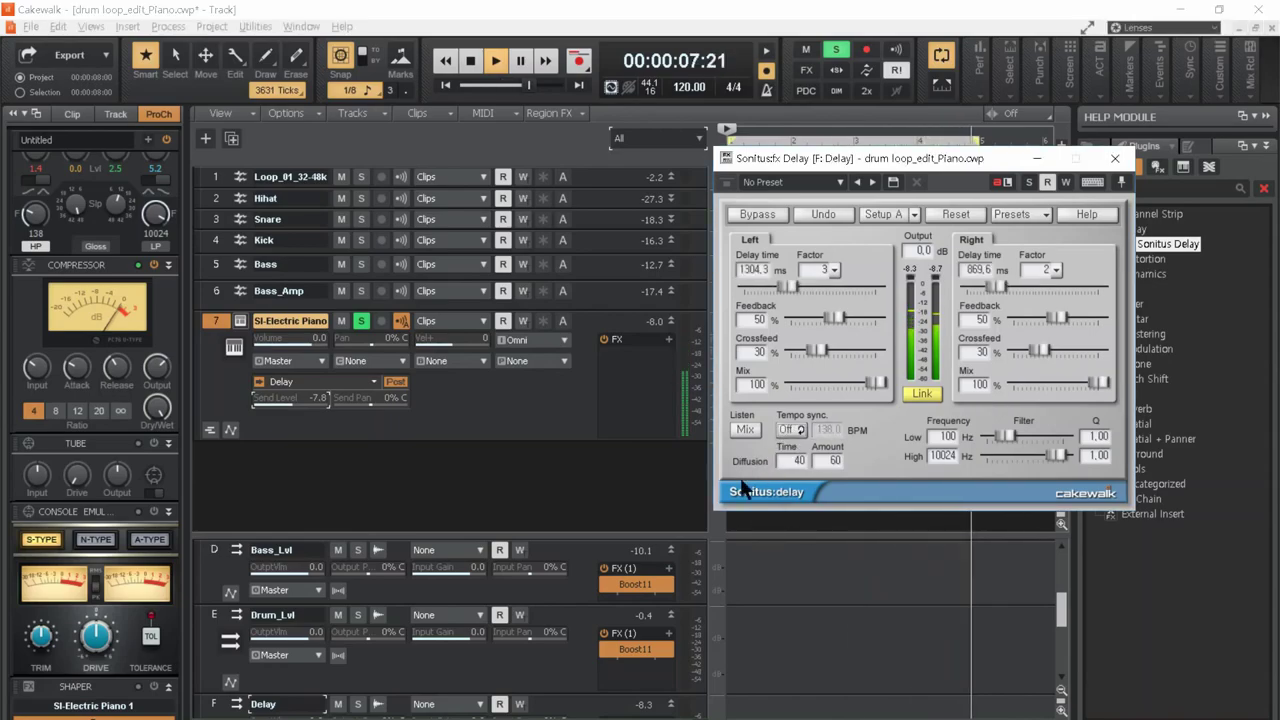
click(597, 470)
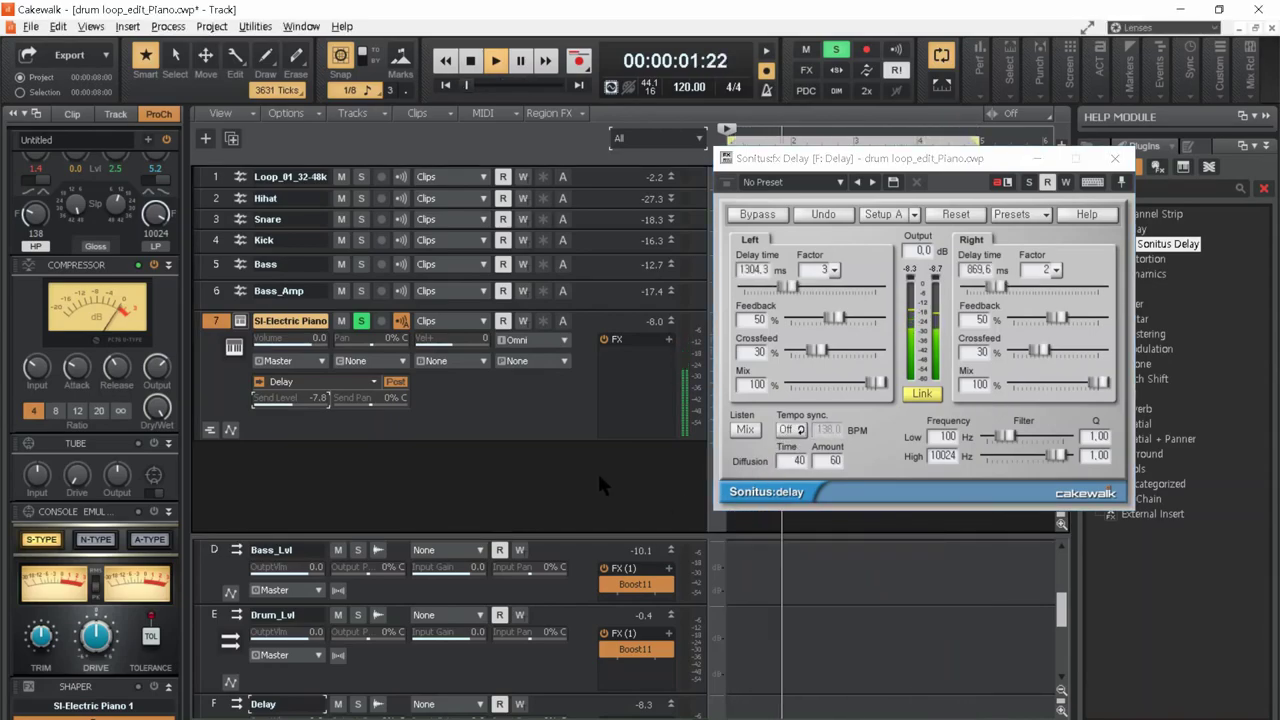
- Stop playback, unsolo the electric piano and play the loop with the full mix
key(space)
click(361, 321)
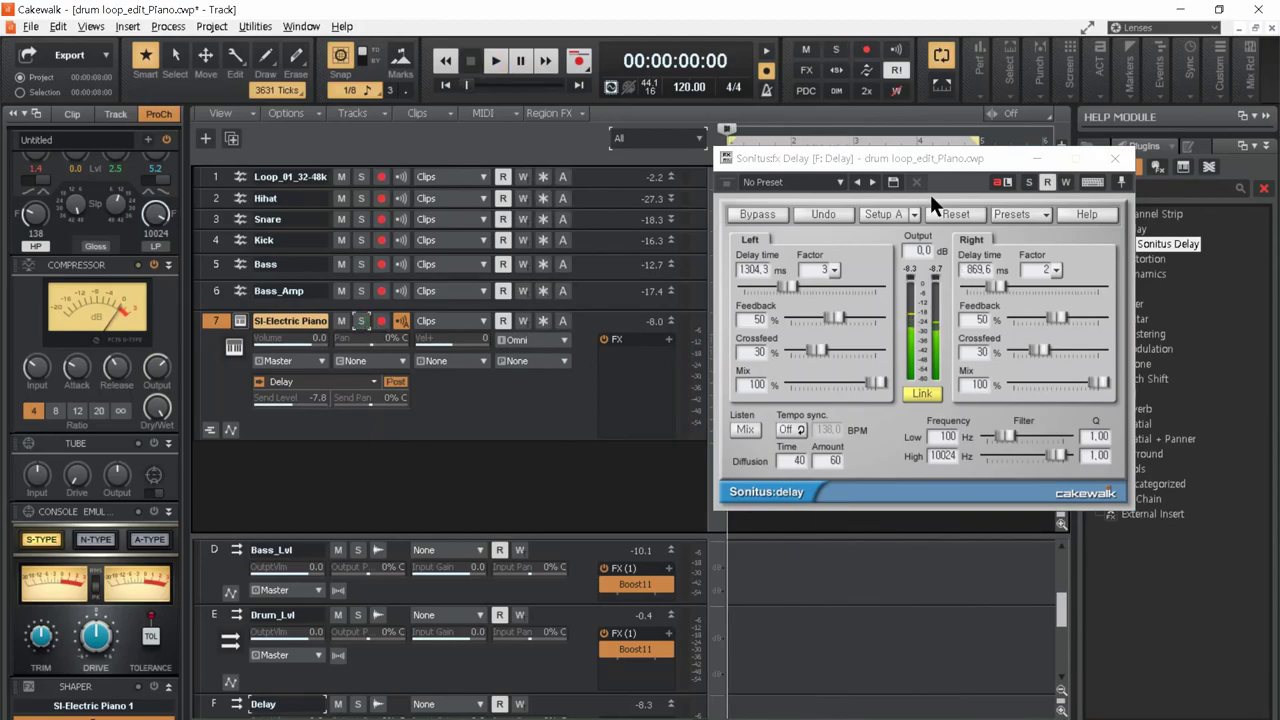
key(space)
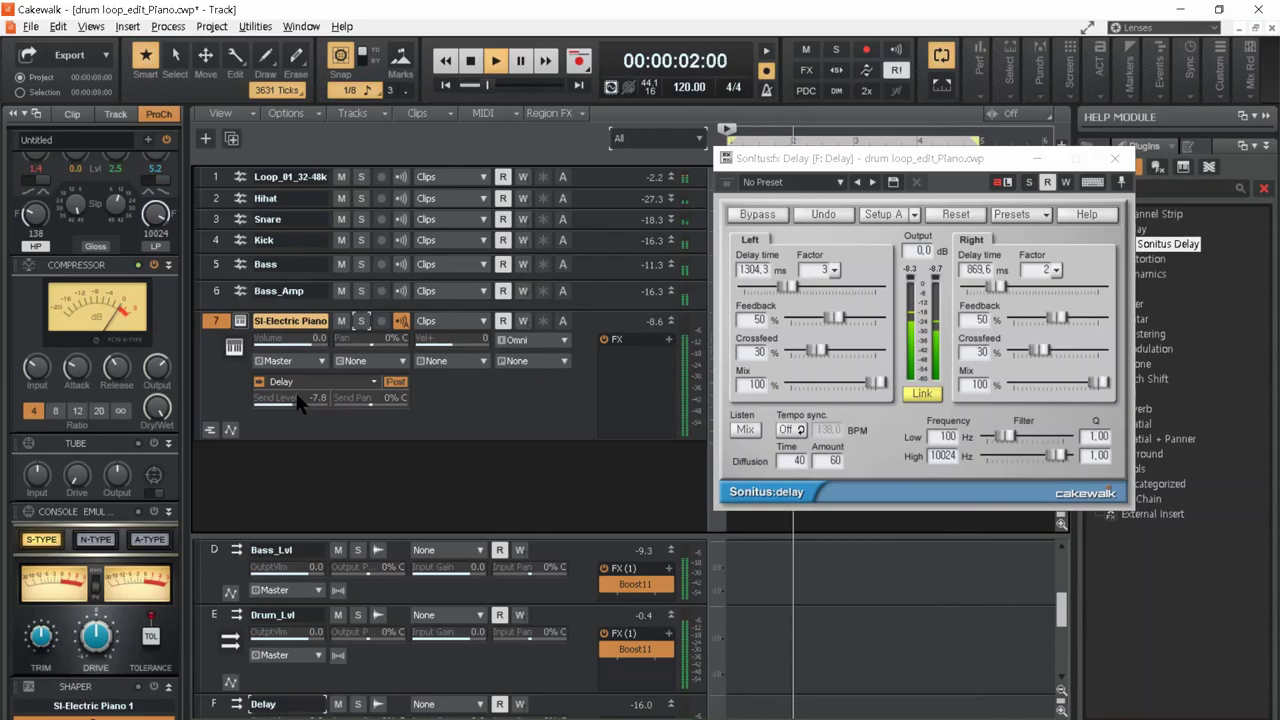
- Load the Going... going... gone! factory preset in Sonitus Delay
drag(944, 160, 776, 149)
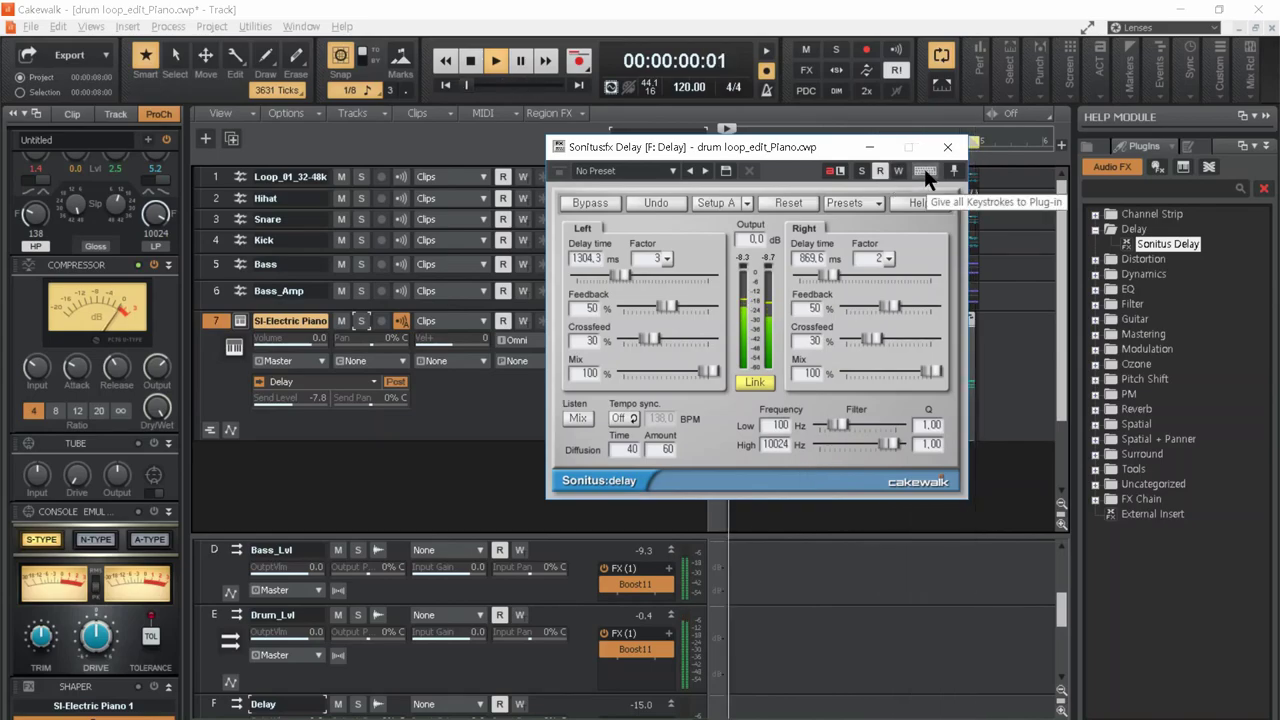
click(858, 199)
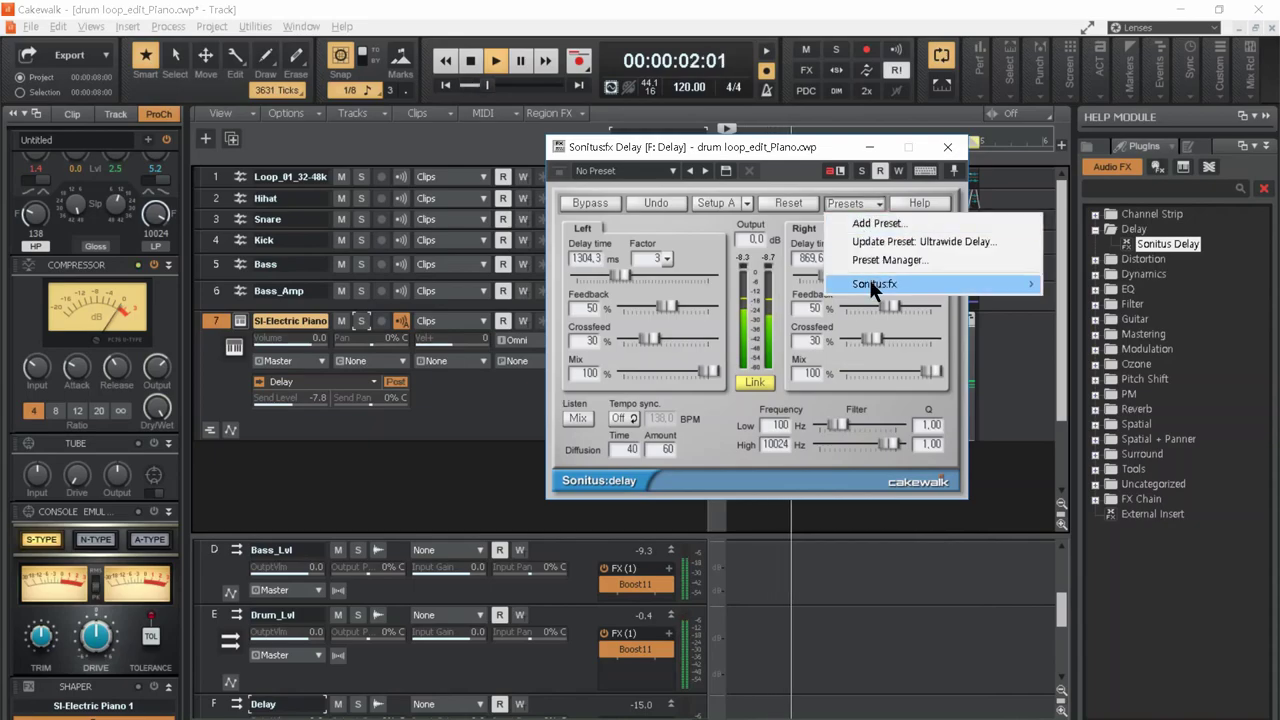
mouse_move(869, 279)
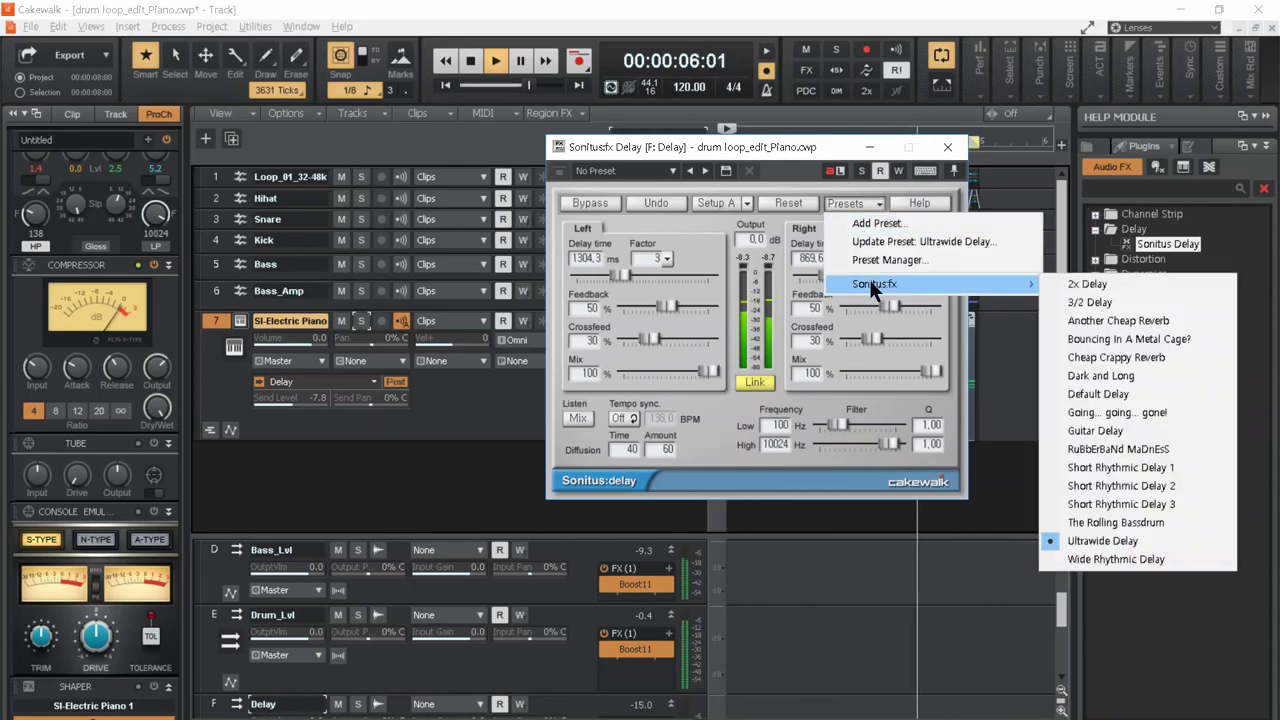
click(1131, 409)
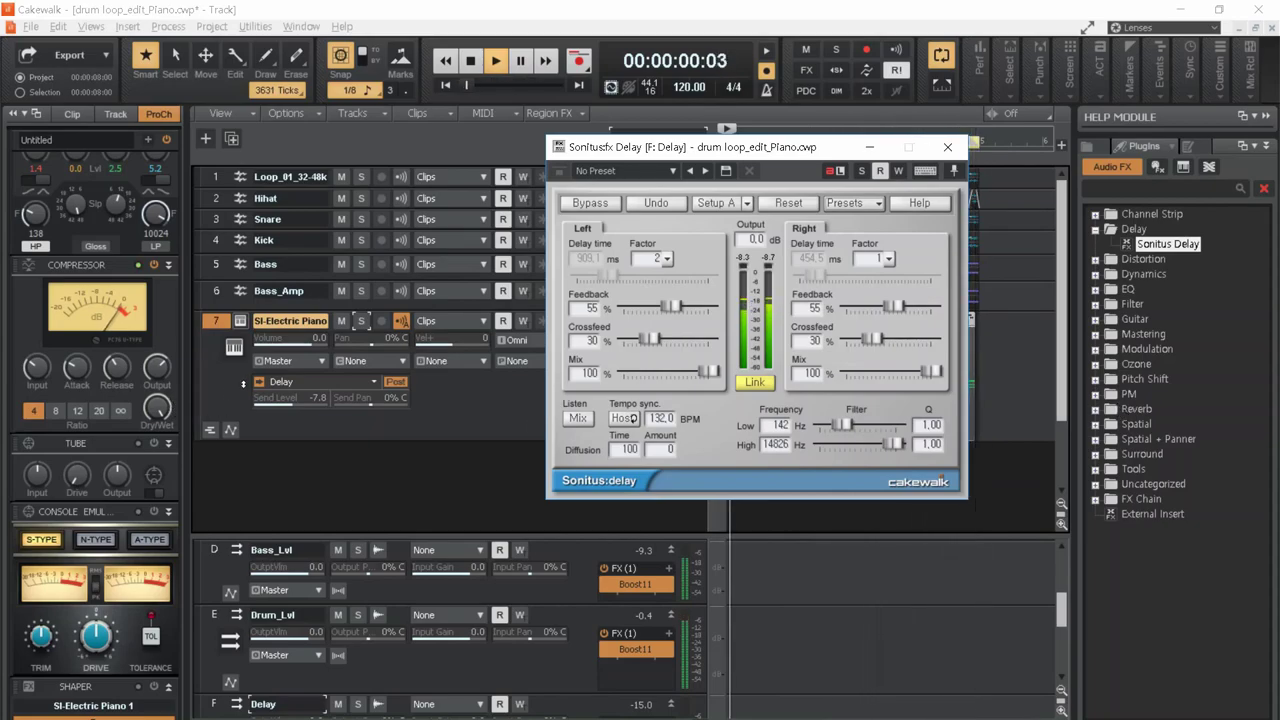
- Toggle the electric piano's Delay send and try the Manual tempo sync in Sonitus Delay before returning it to Host
click(258, 382)
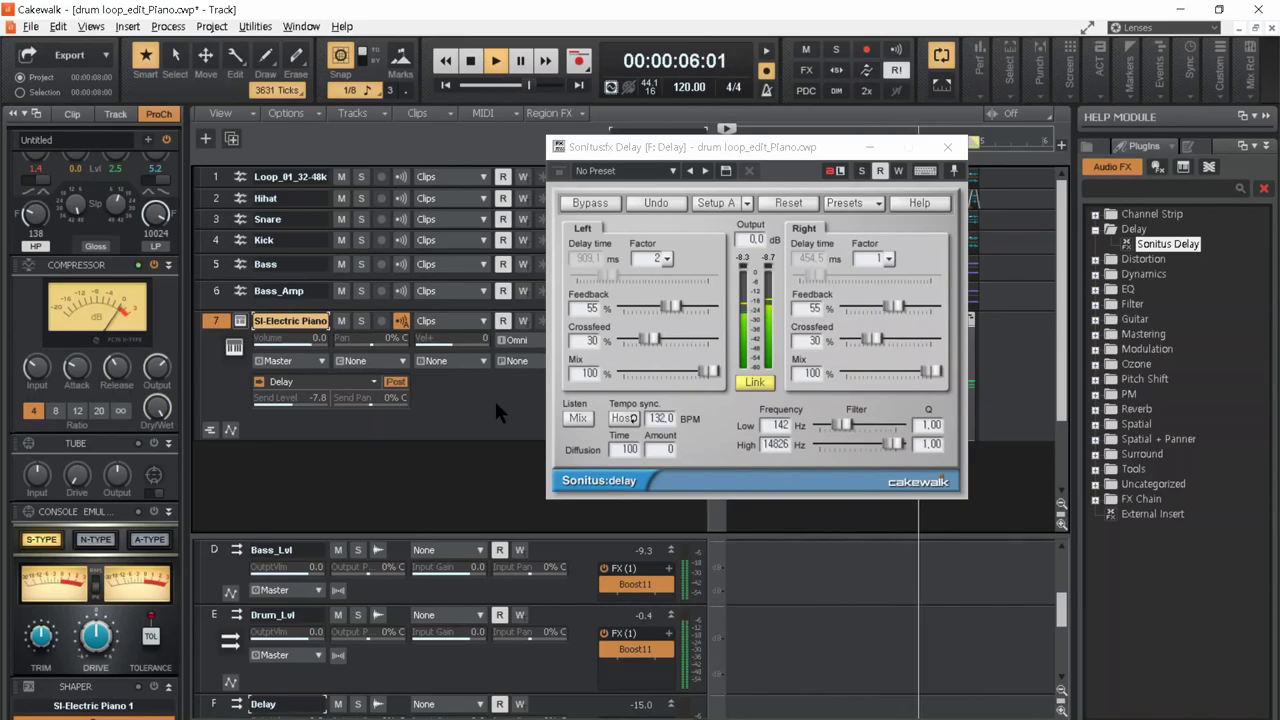
click(621, 417)
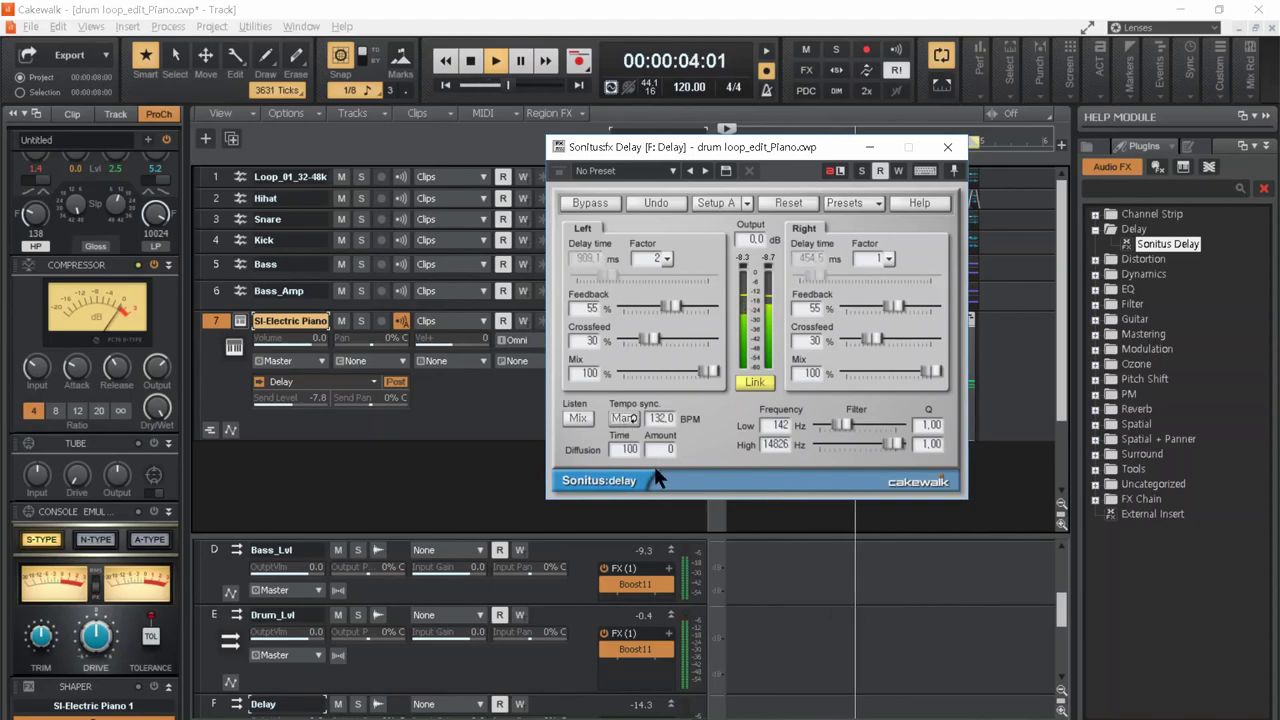
click(620, 415)
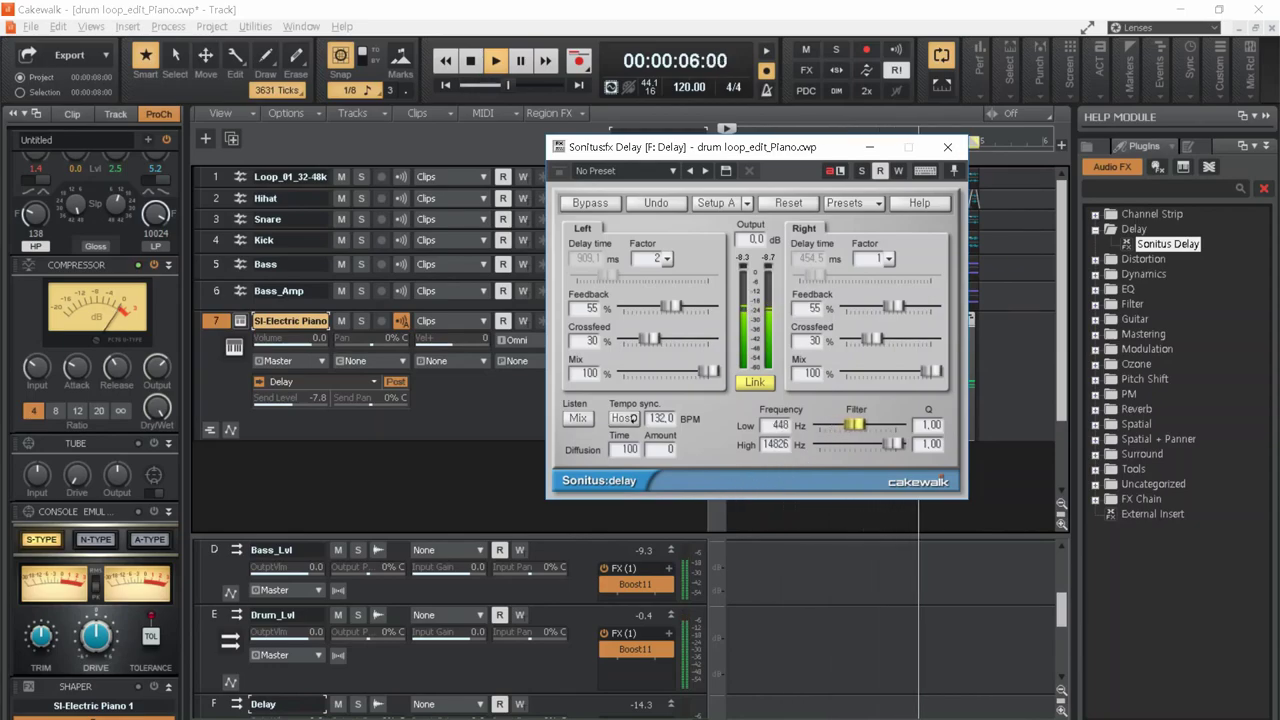
- Set the Sonitus Delay filter to 743 Hz low and 10991 Hz high, and close the plug-in
drag(892, 443, 888, 443)
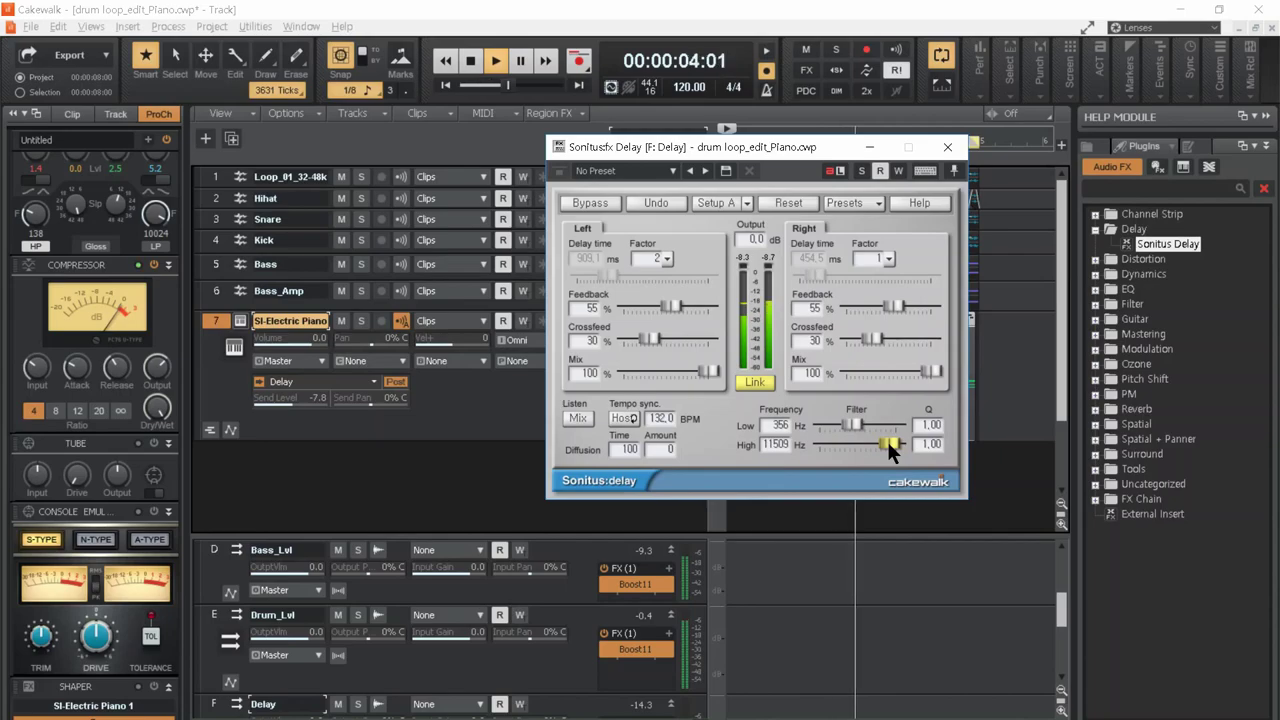
drag(848, 424, 890, 443)
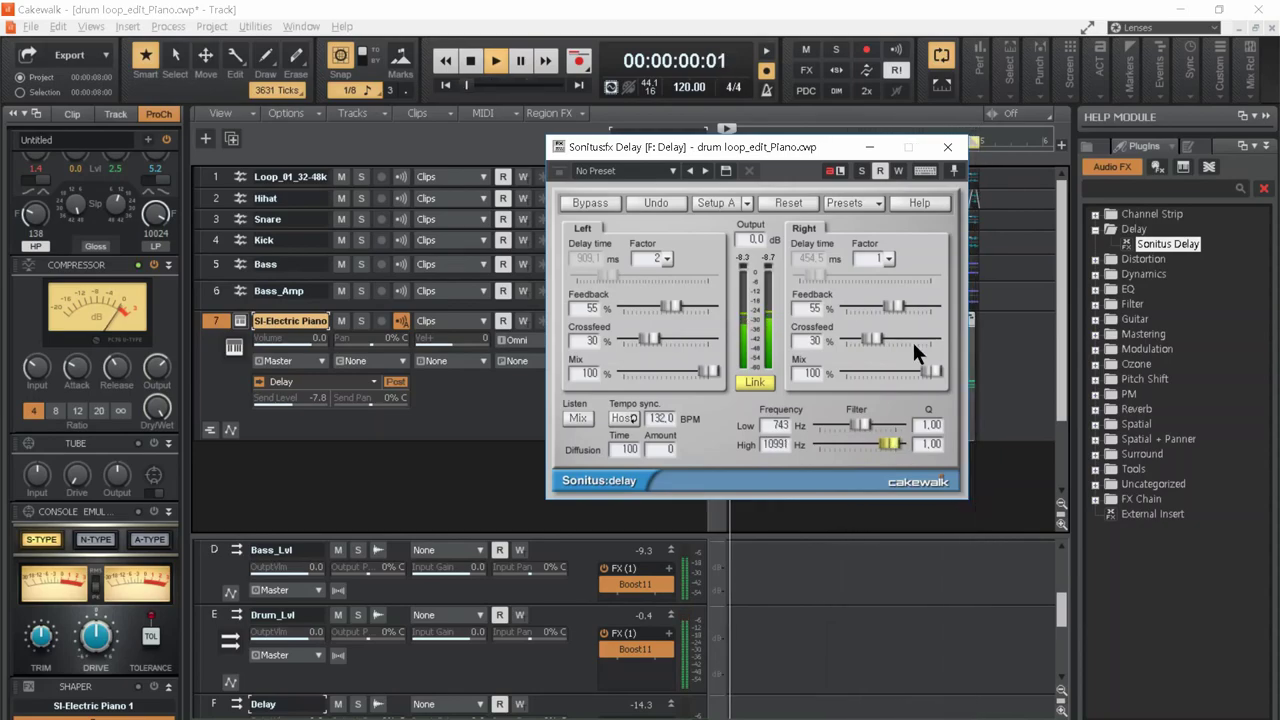
click(947, 148)
- Enable the ProChannel compressor on the Delay bus, raise its Input and adjust its Output
drag(715, 528, 735, 355)
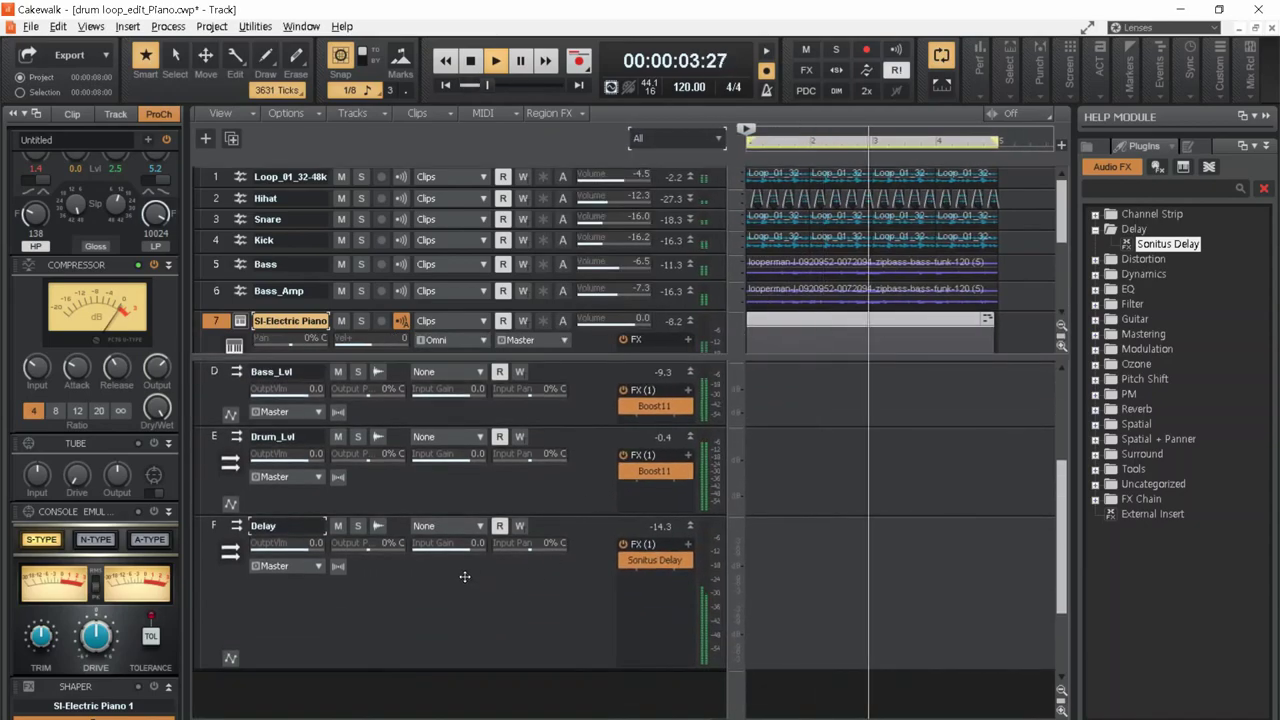
click(207, 518)
scroll(110, 468, up, 5)
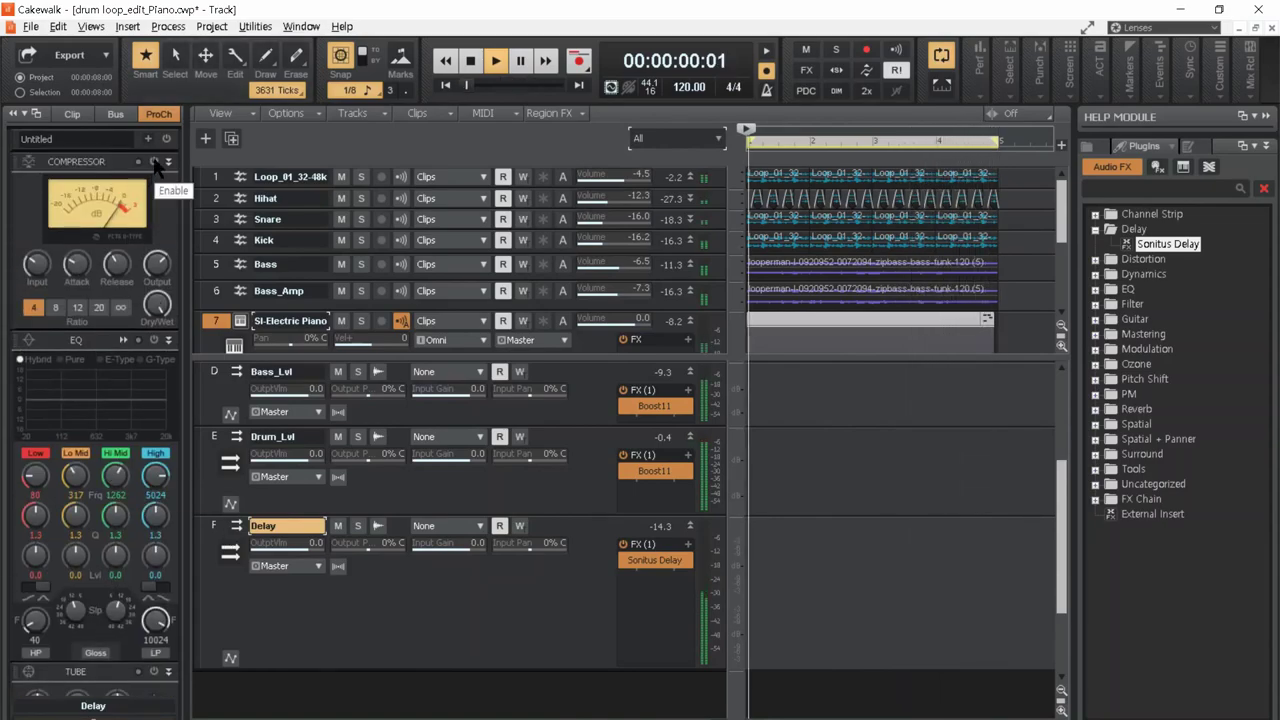
click(153, 161)
mouse_move(36, 265)
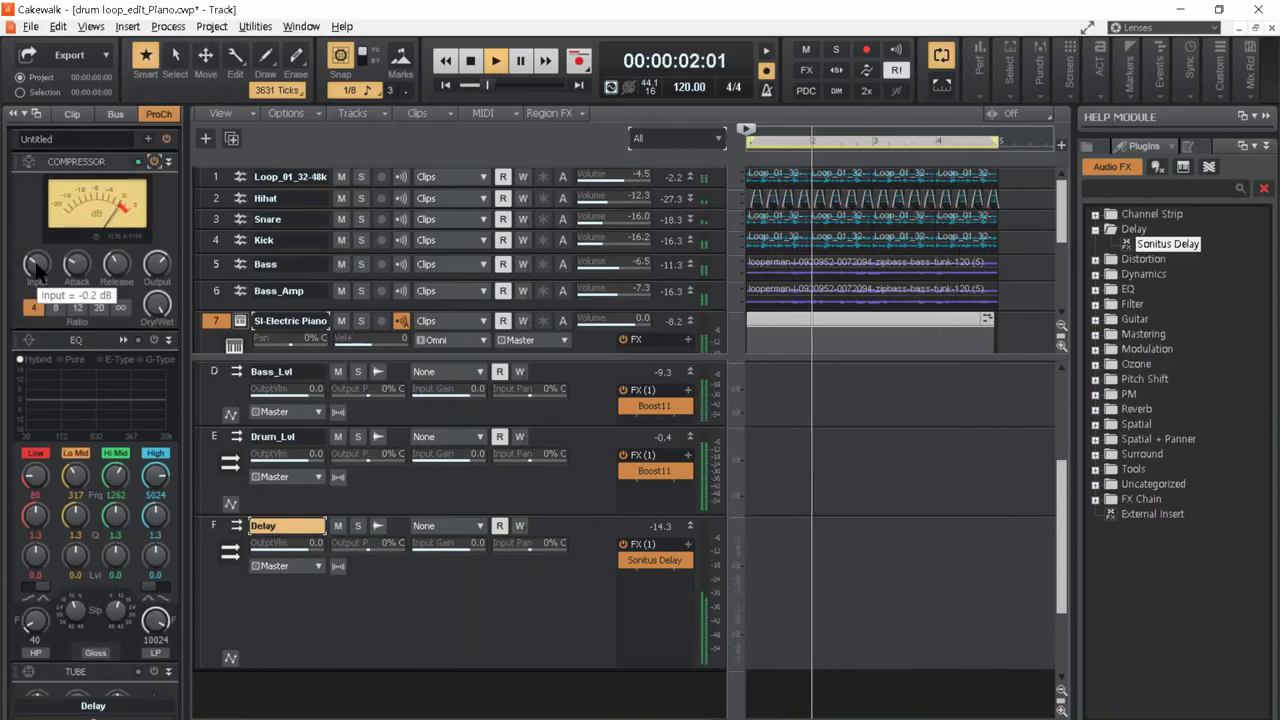
drag(36, 265, 36, 239)
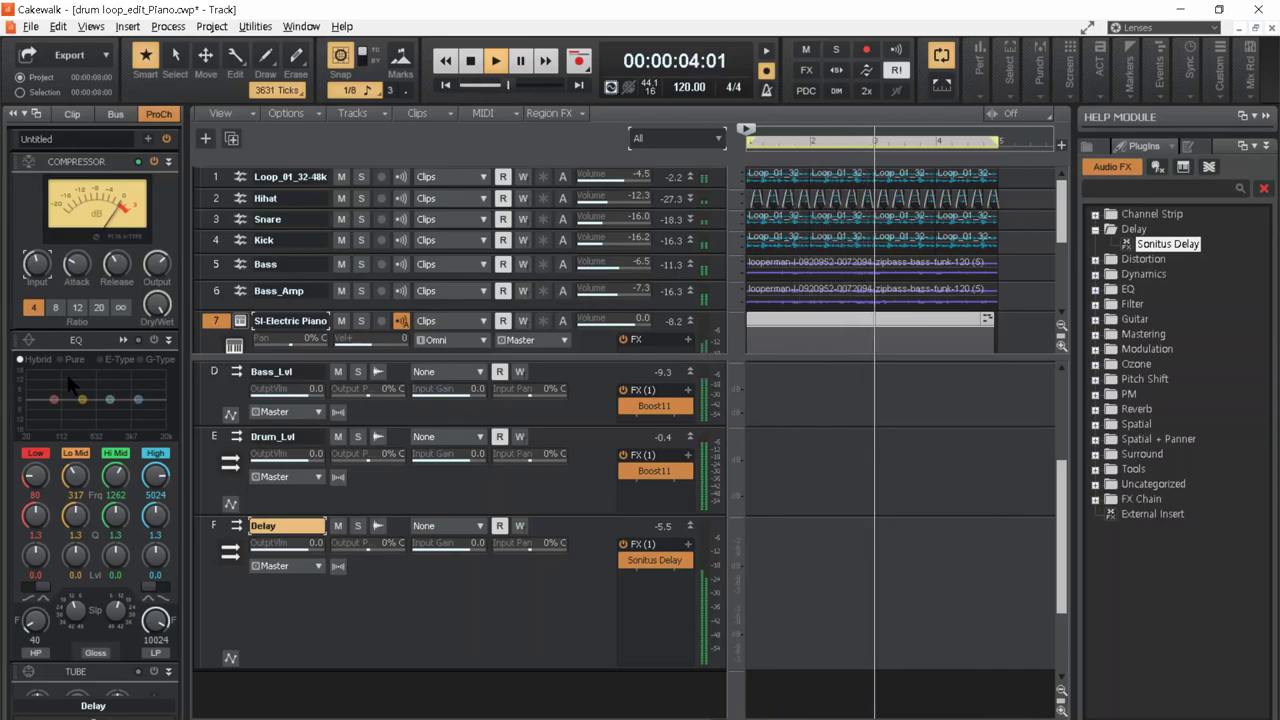
mouse_move(157, 264)
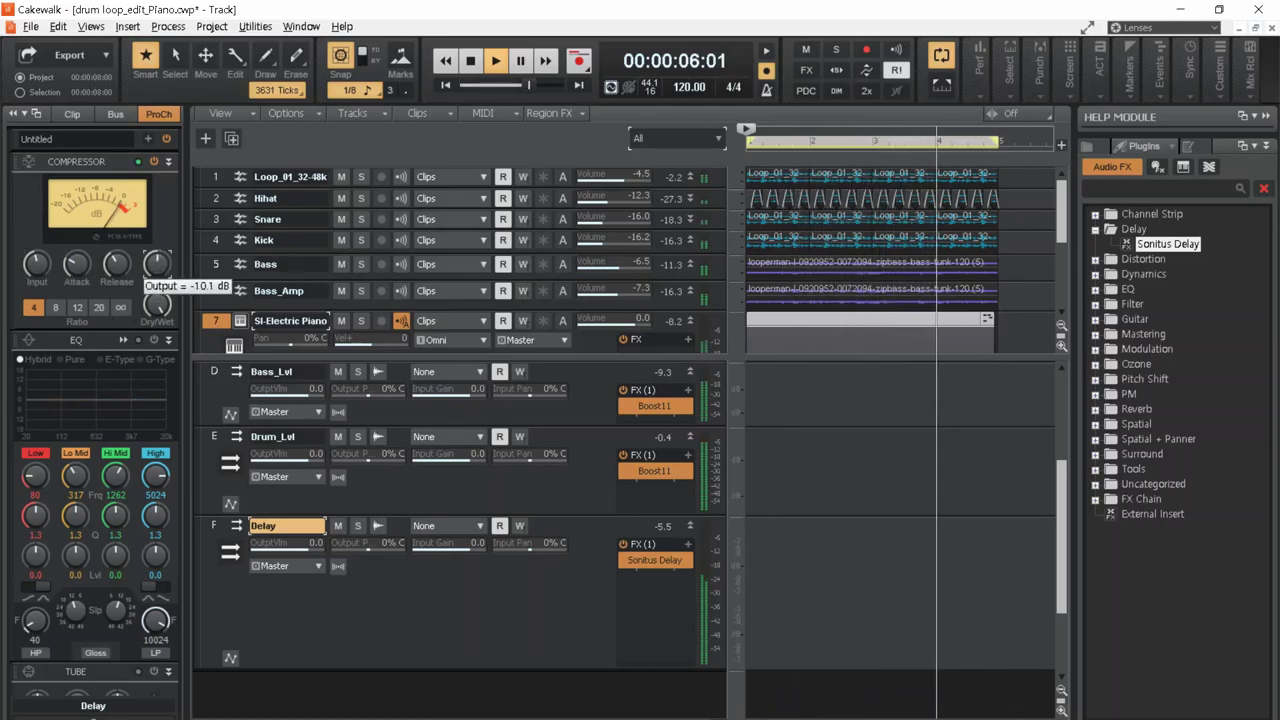
drag(157, 264, 157, 270)
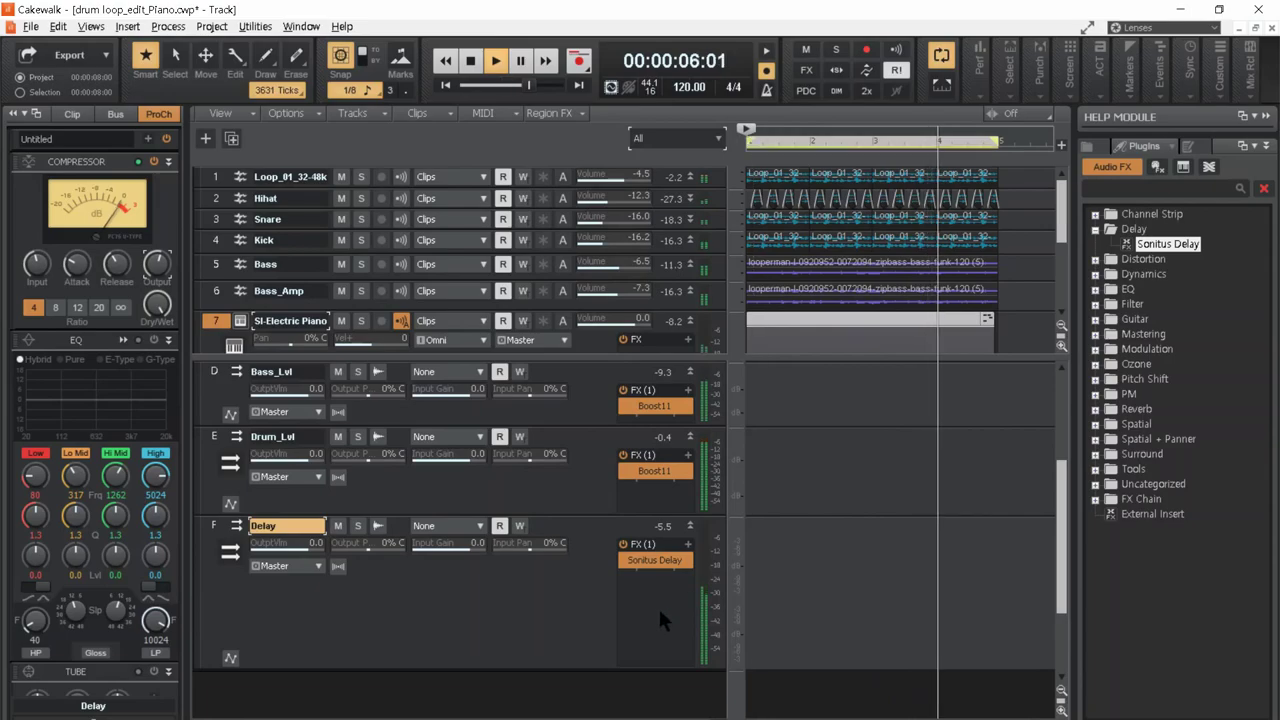
drag(622, 670, 612, 627)
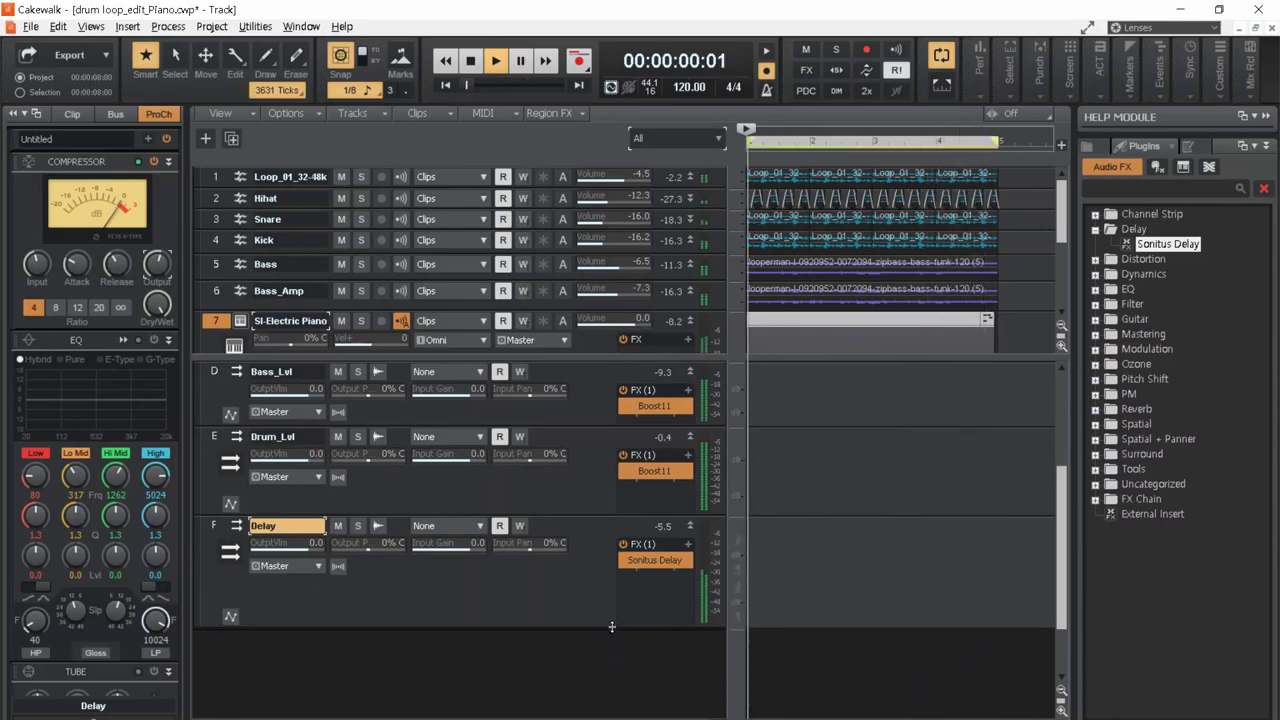
- Compare the loop with the electric piano's Delay send switched off and back on
drag(545, 358, 573, 457)
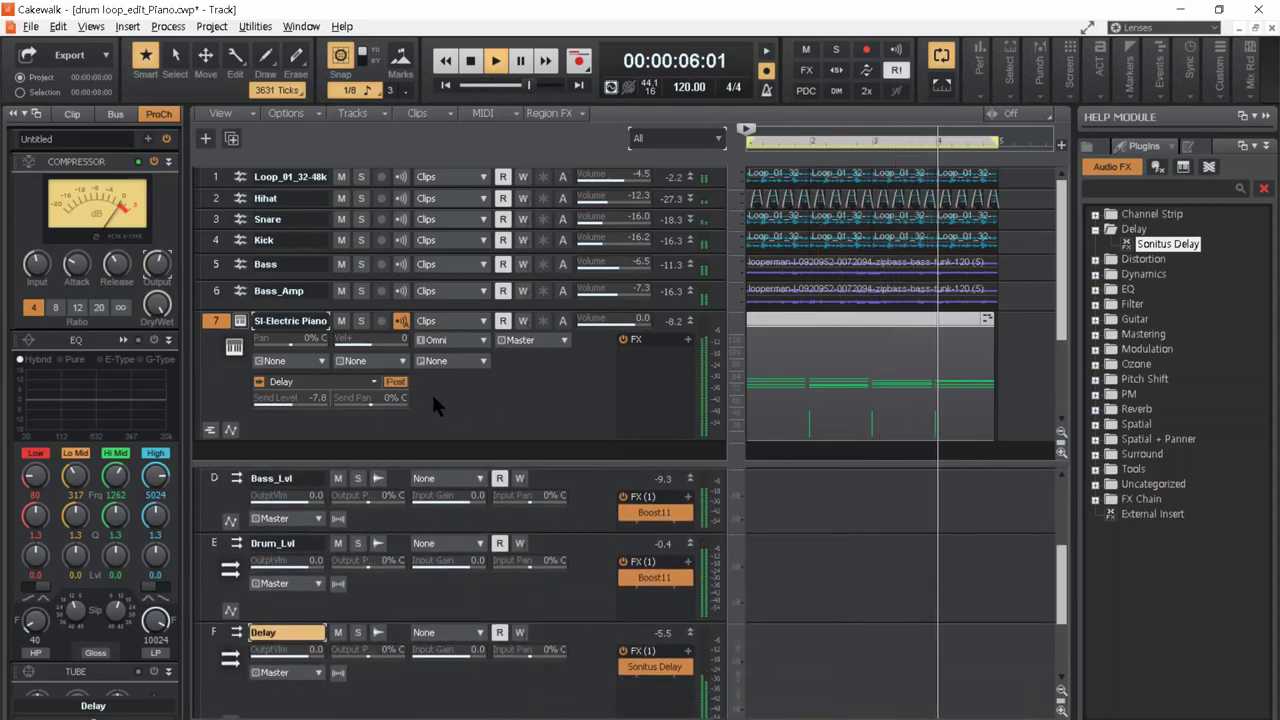
click(259, 384)
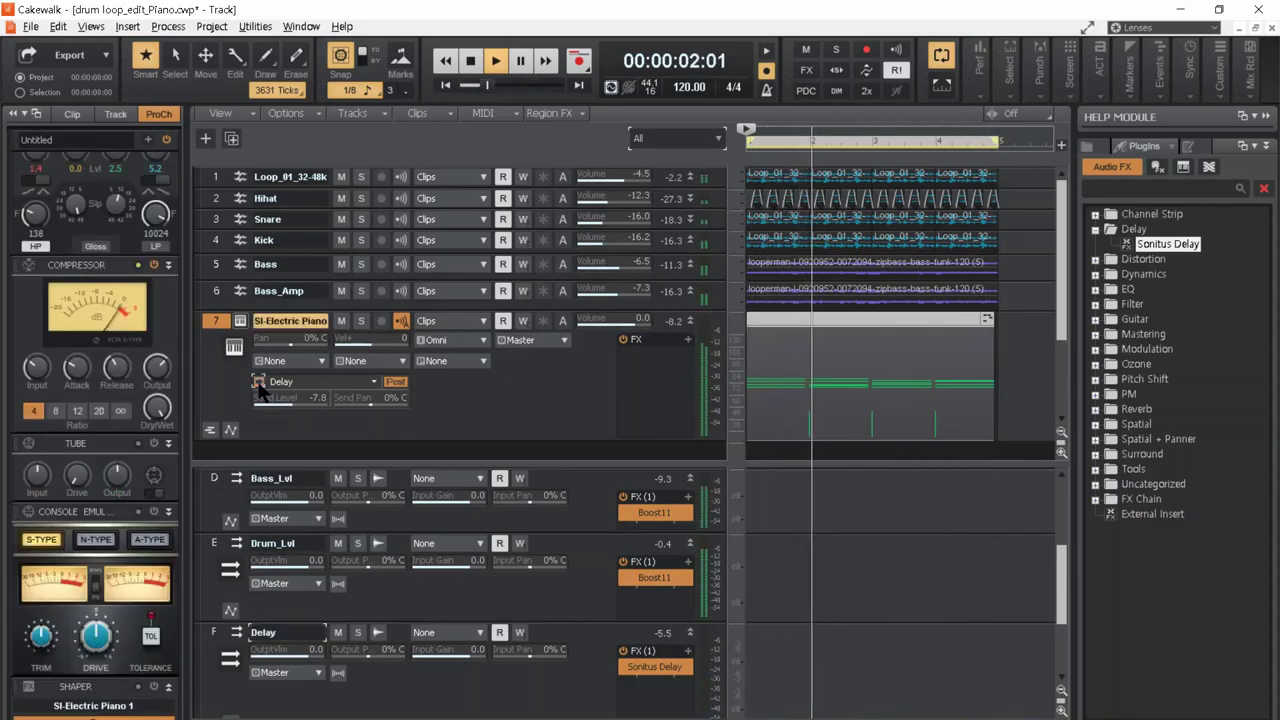
click(259, 384)
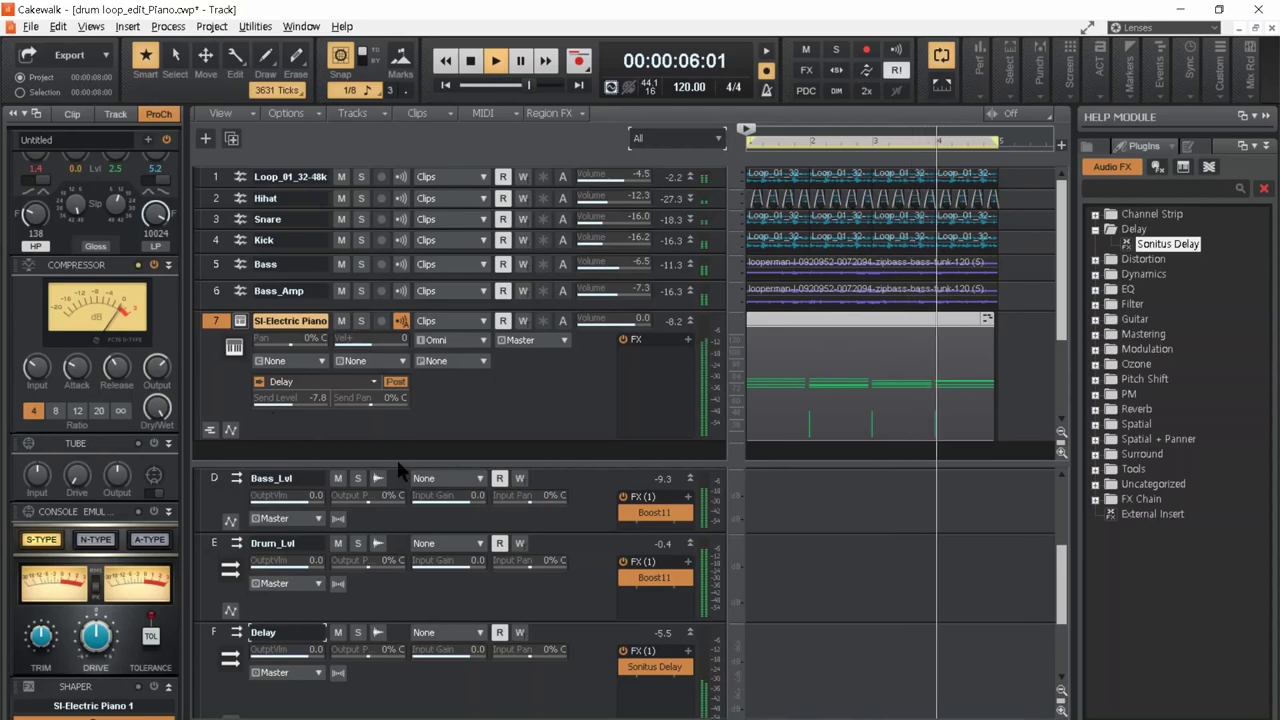
- Review the ProChannel compressor settings of the Delay bus while the loop plays
drag(398, 461, 398, 307)
click(400, 568)
key(space)
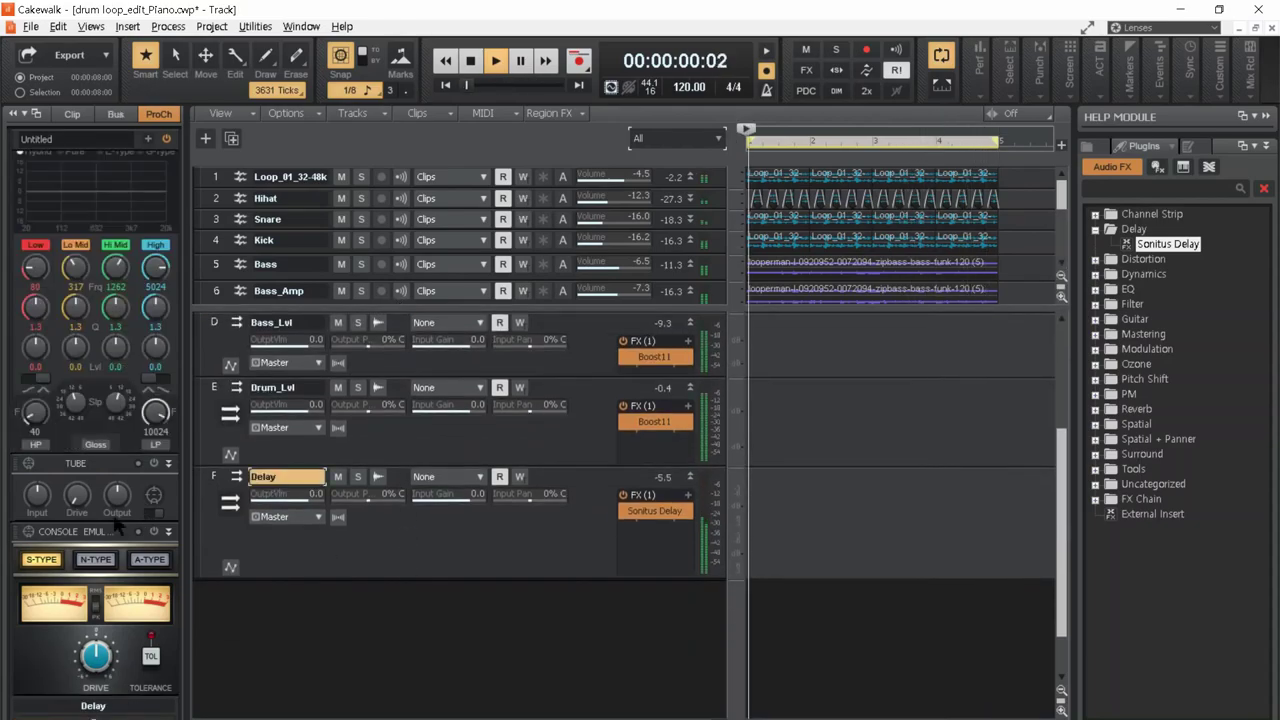
scroll(80, 512, up, 4)
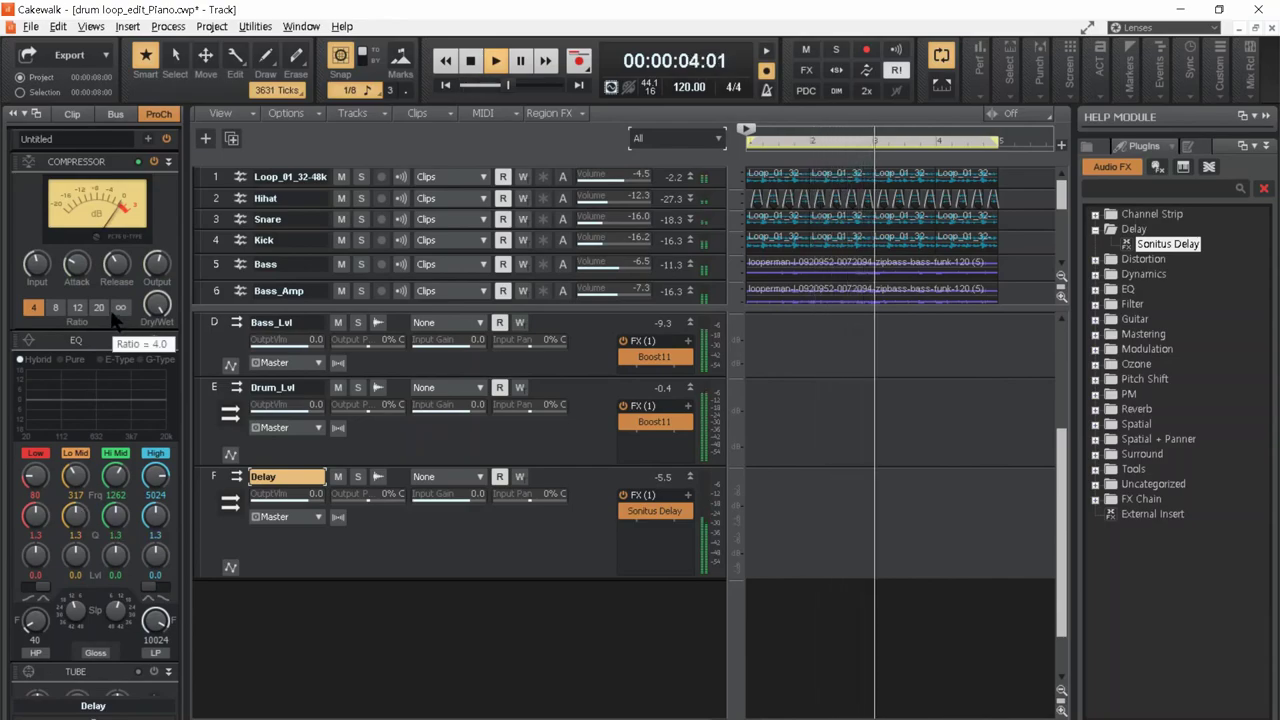
- Lower the electric piano track's volume to -1.6
drag(348, 309, 350, 443)
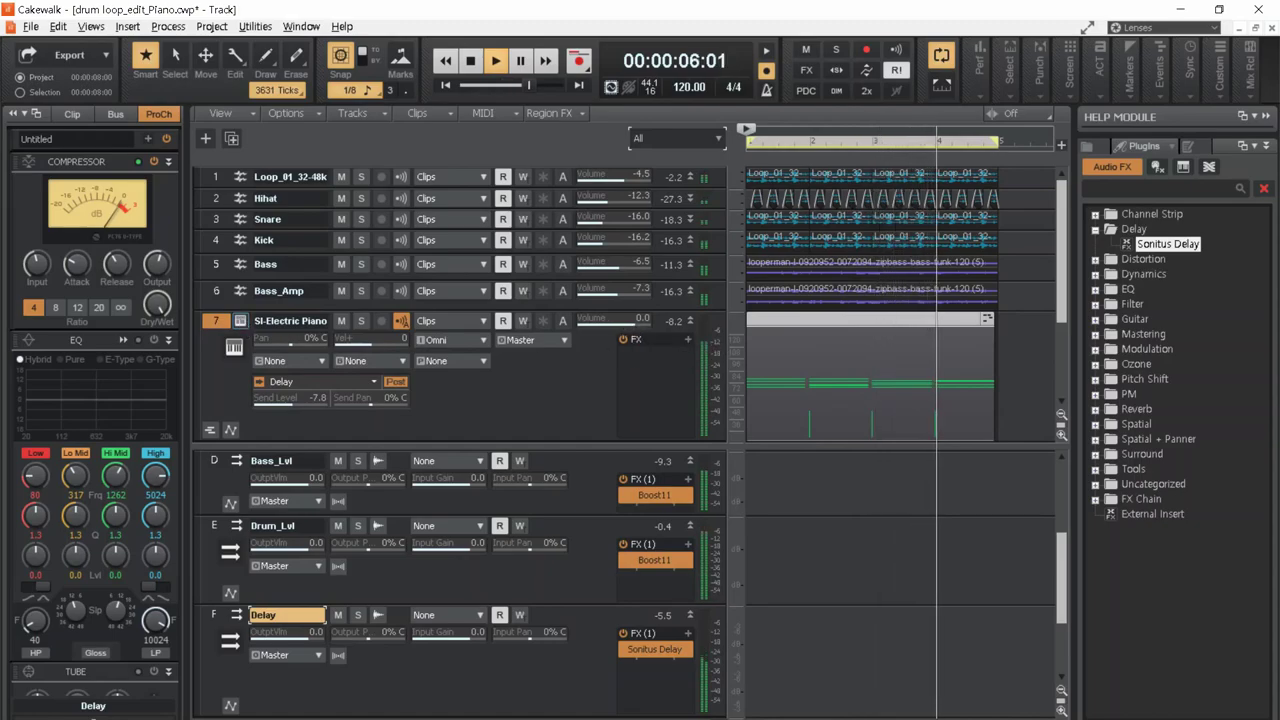
drag(634, 322, 625, 322)
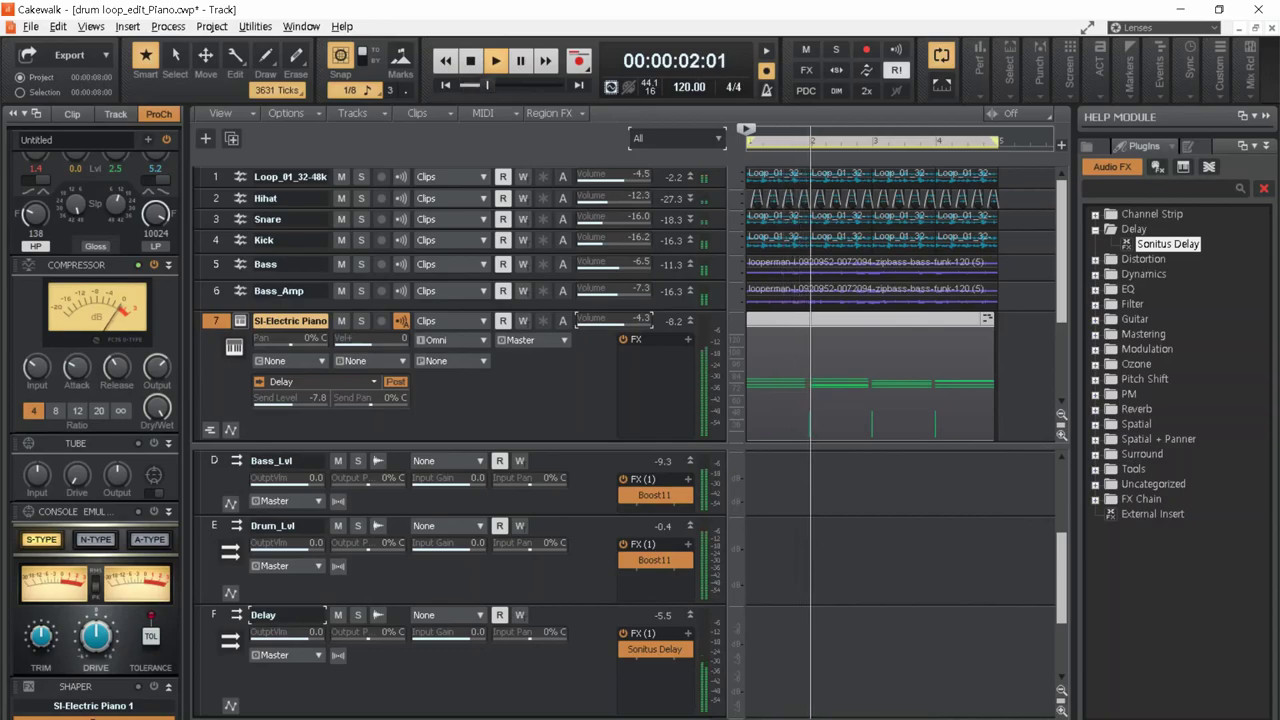
drag(624, 322, 629, 322)
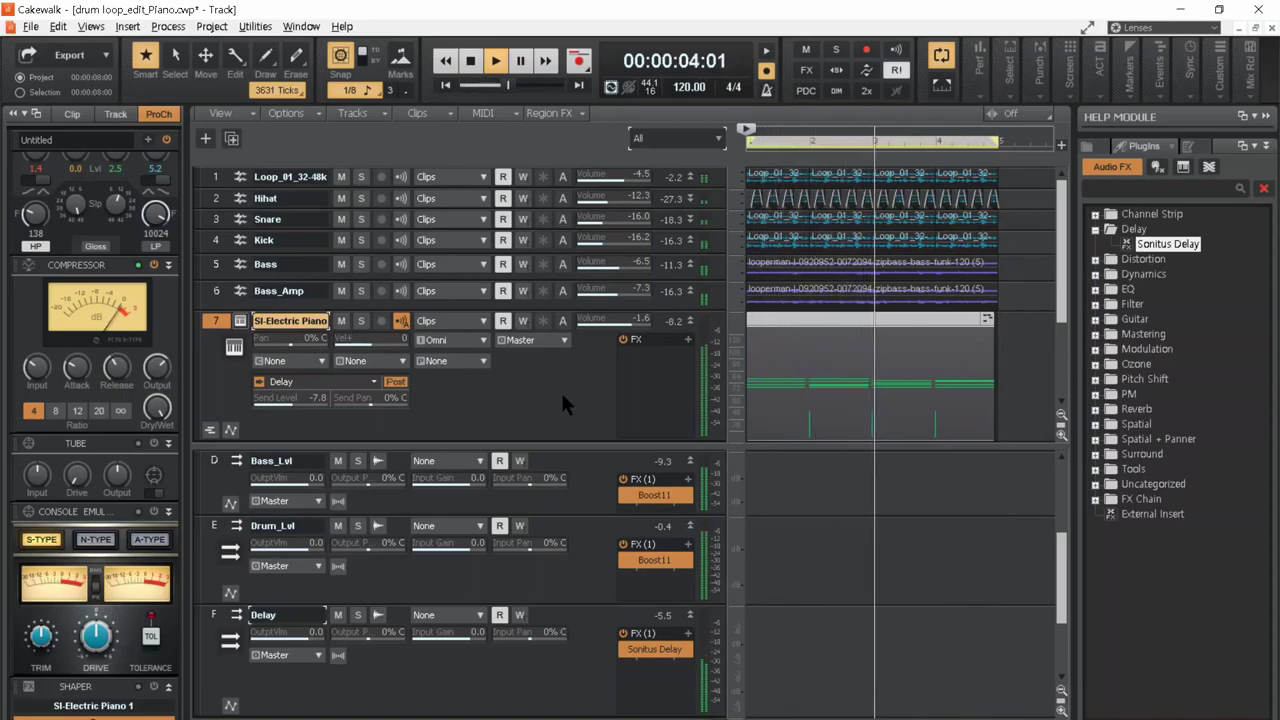
- List the instrument plug-ins, and inspect the electric piano's instrument settings before closing them
click(1183, 166)
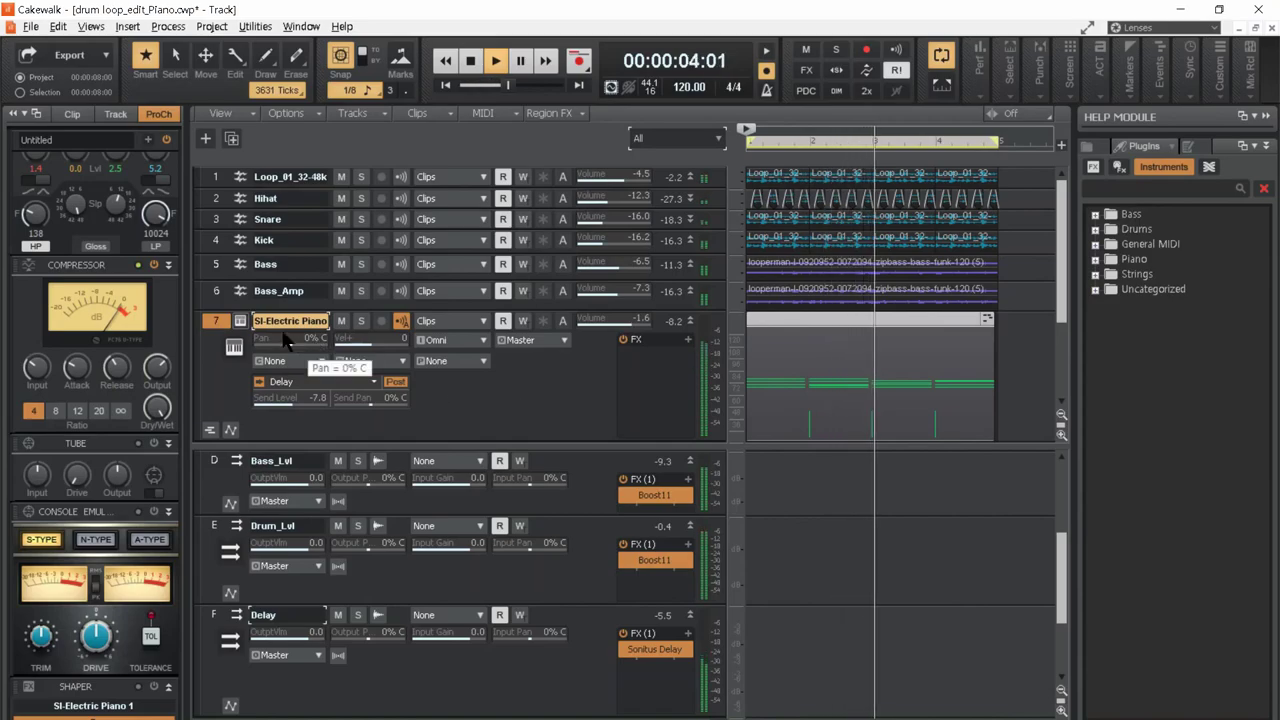
click(240, 321)
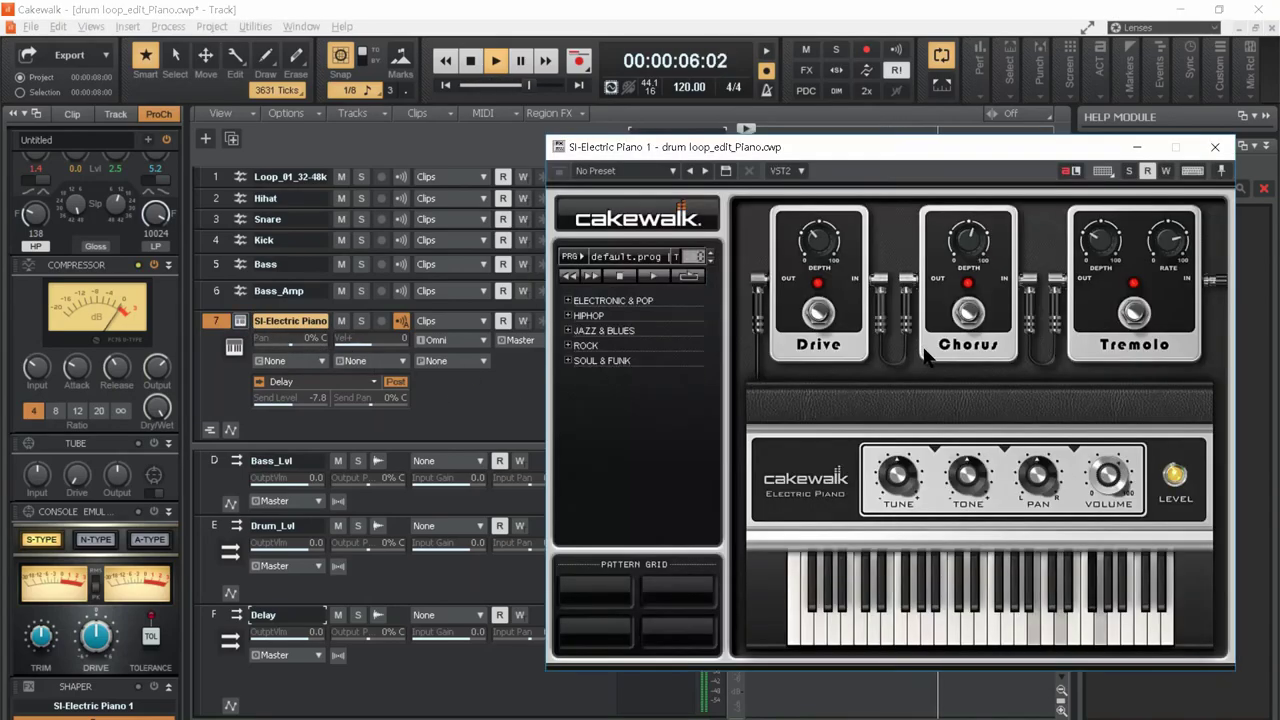
click(1216, 148)
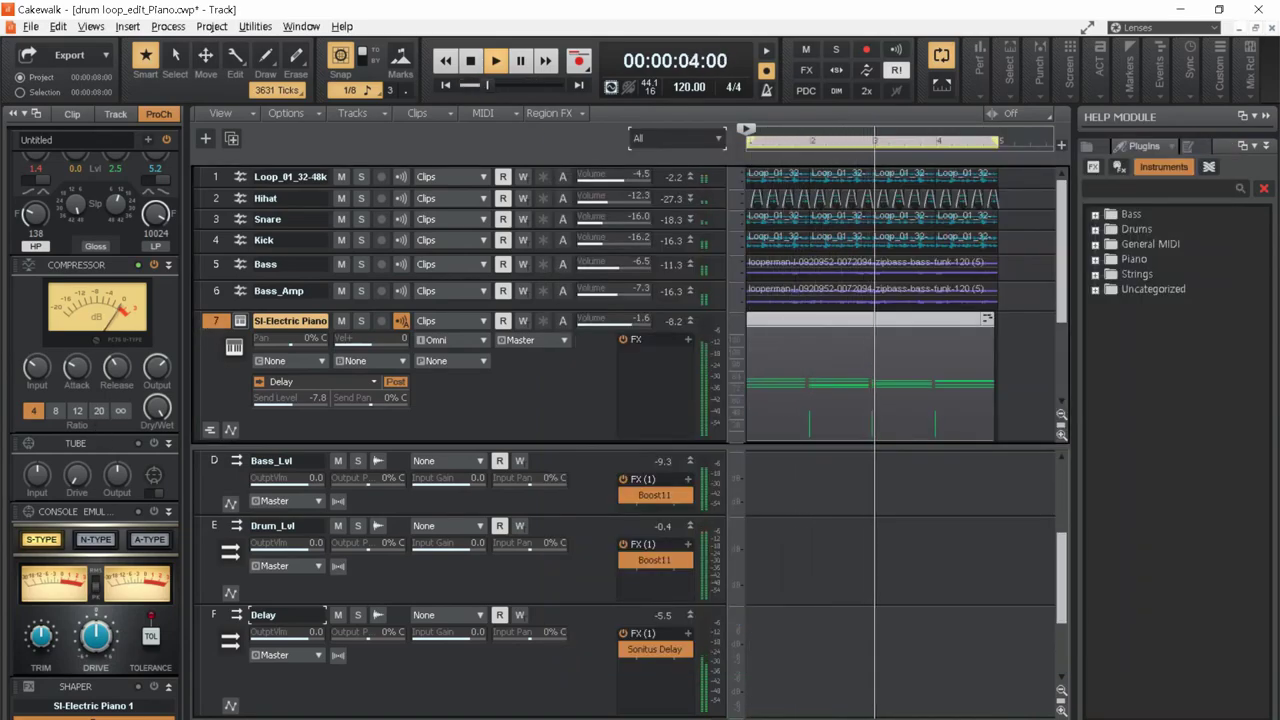
- Pan the electric piano channel to 46% left in the console view and return to the track view
key(alt+2)
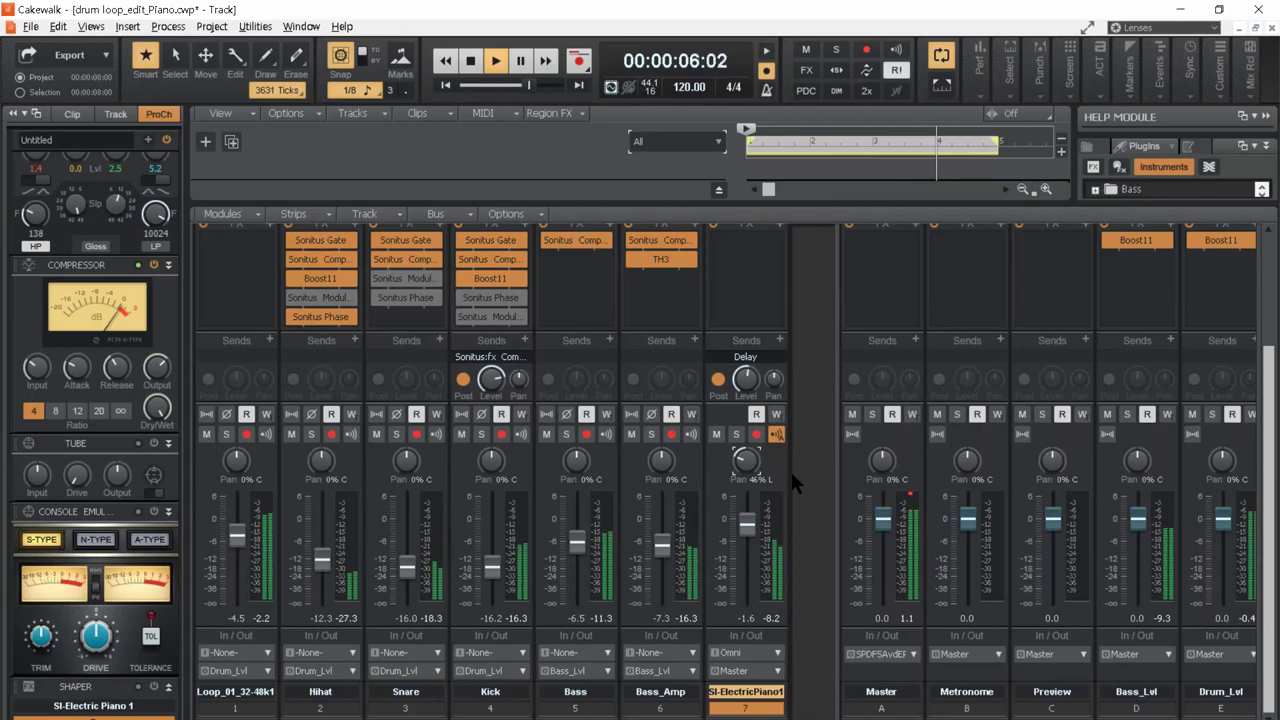
key(alt+1)
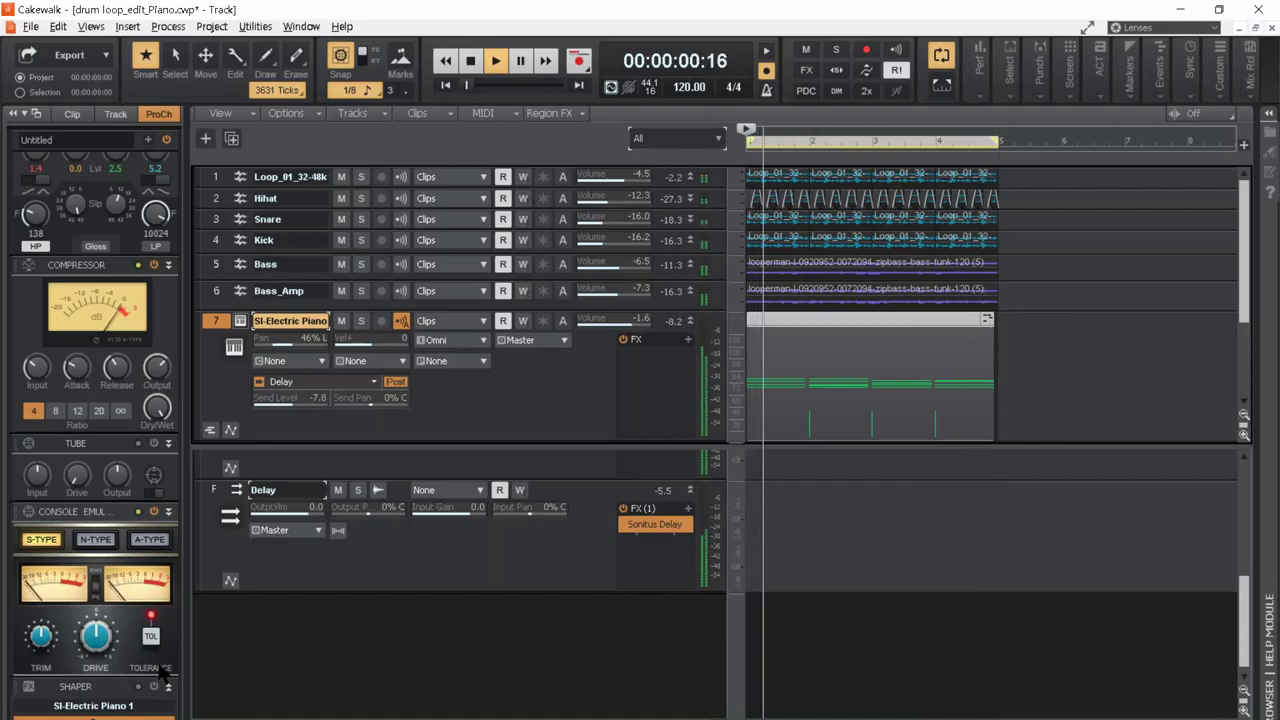
- Compare the N-Type and A-Type console emulator models on the electric piano, keep N-Type and fine-tune its Trim
click(105, 541)
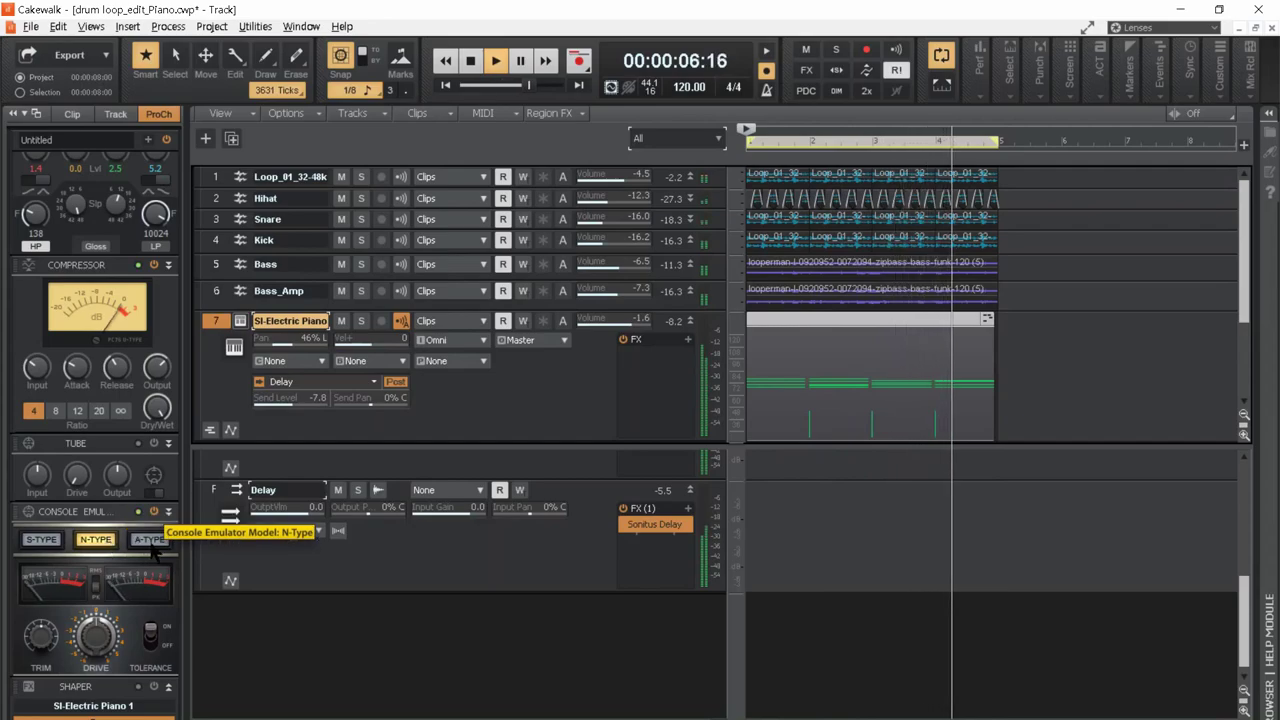
click(150, 540)
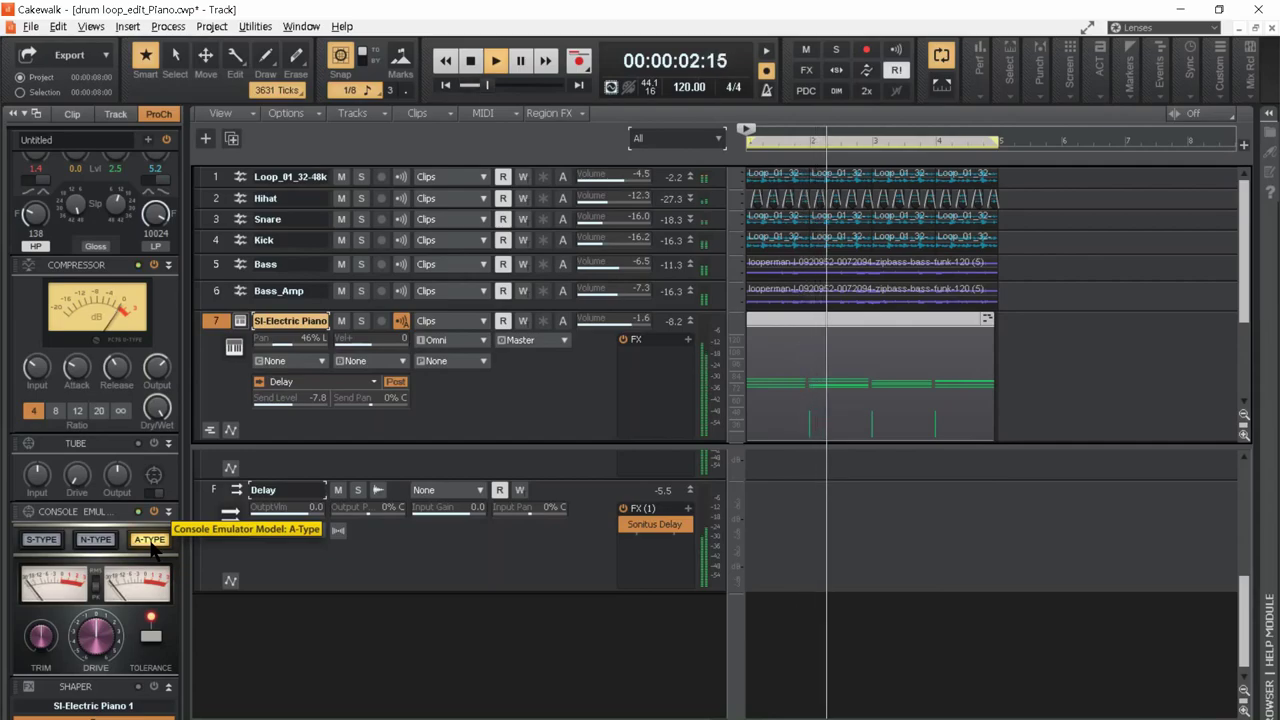
click(95, 539)
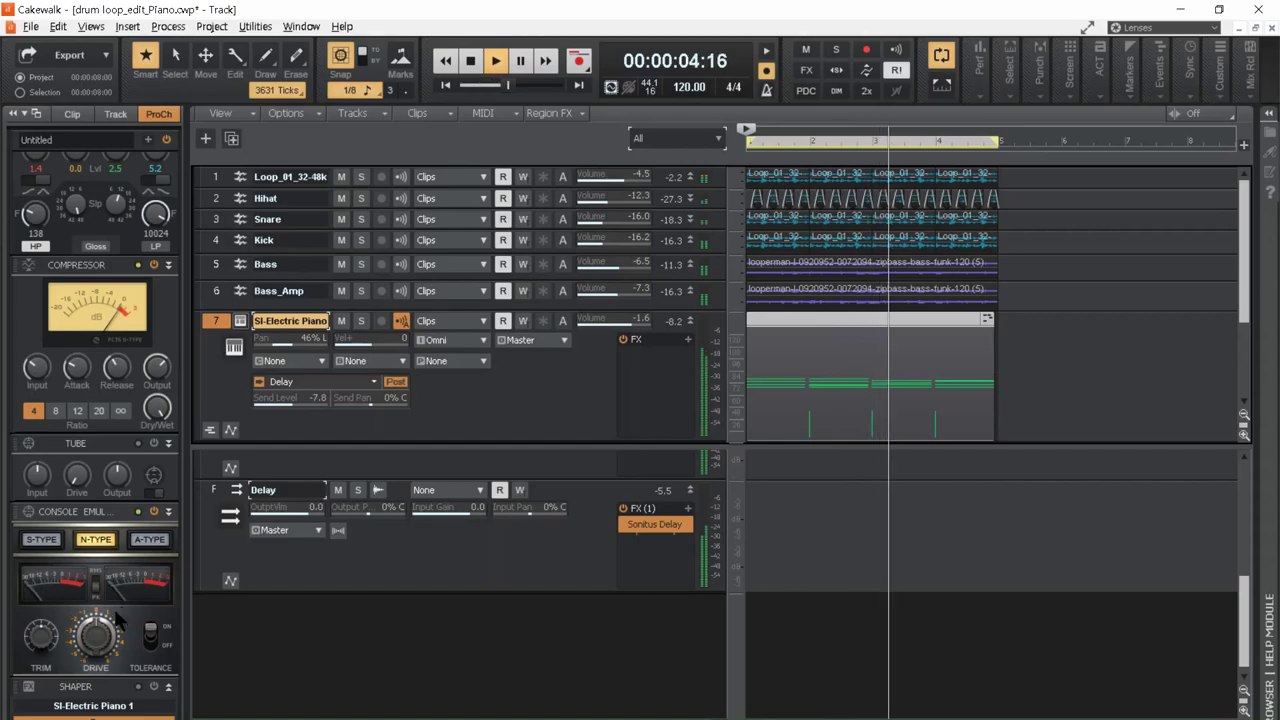
drag(42, 632, 42, 630)
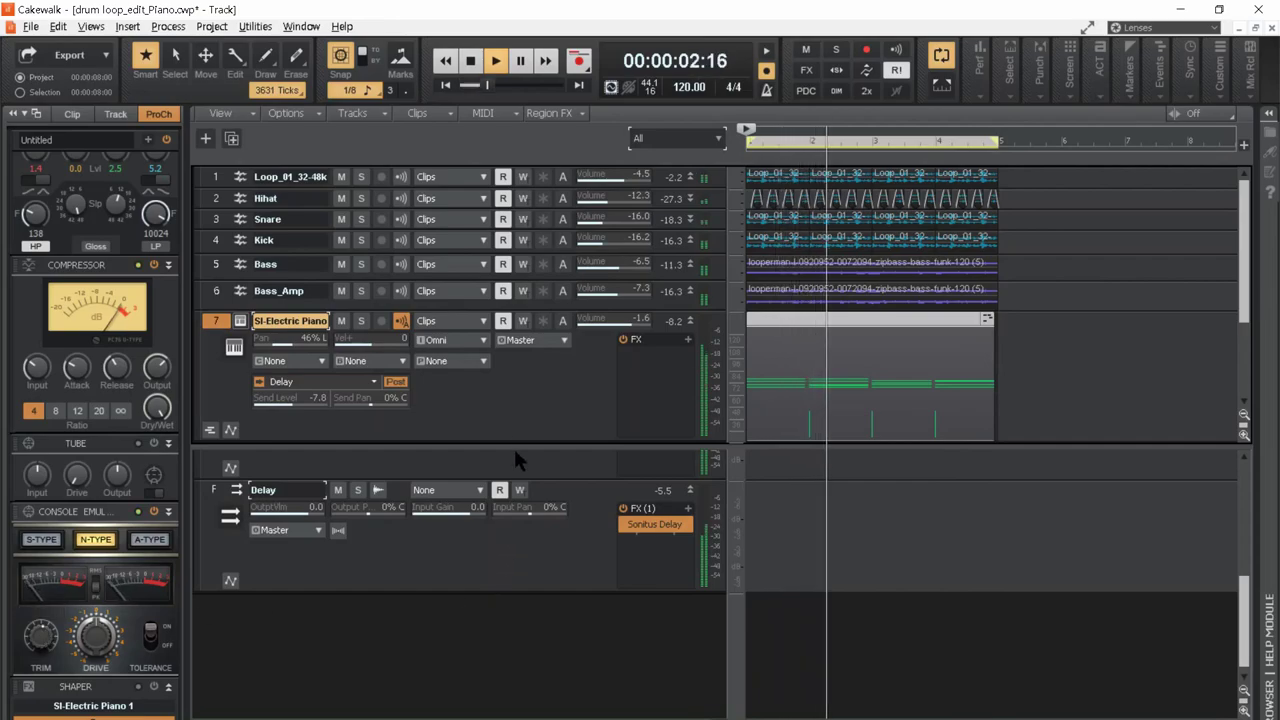
- Set the electric piano's volume to -1.7 and mute the track
drag(612, 320, 606, 320)
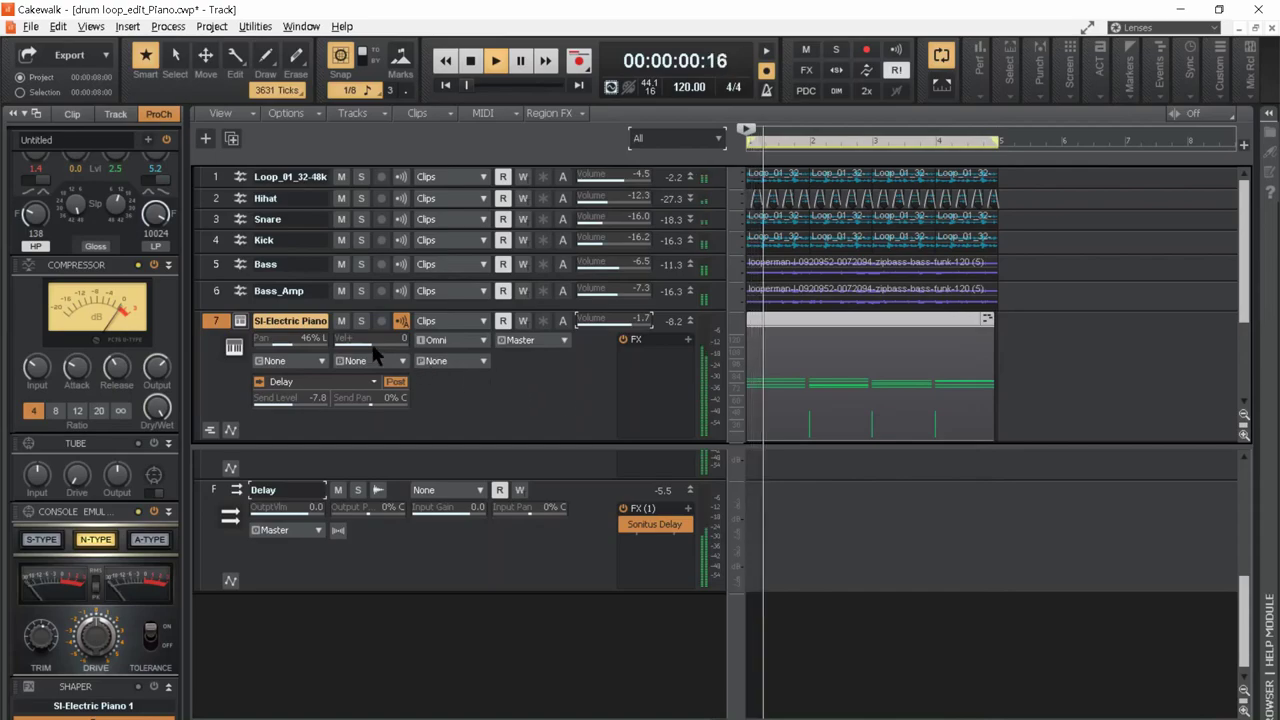
click(341, 320)
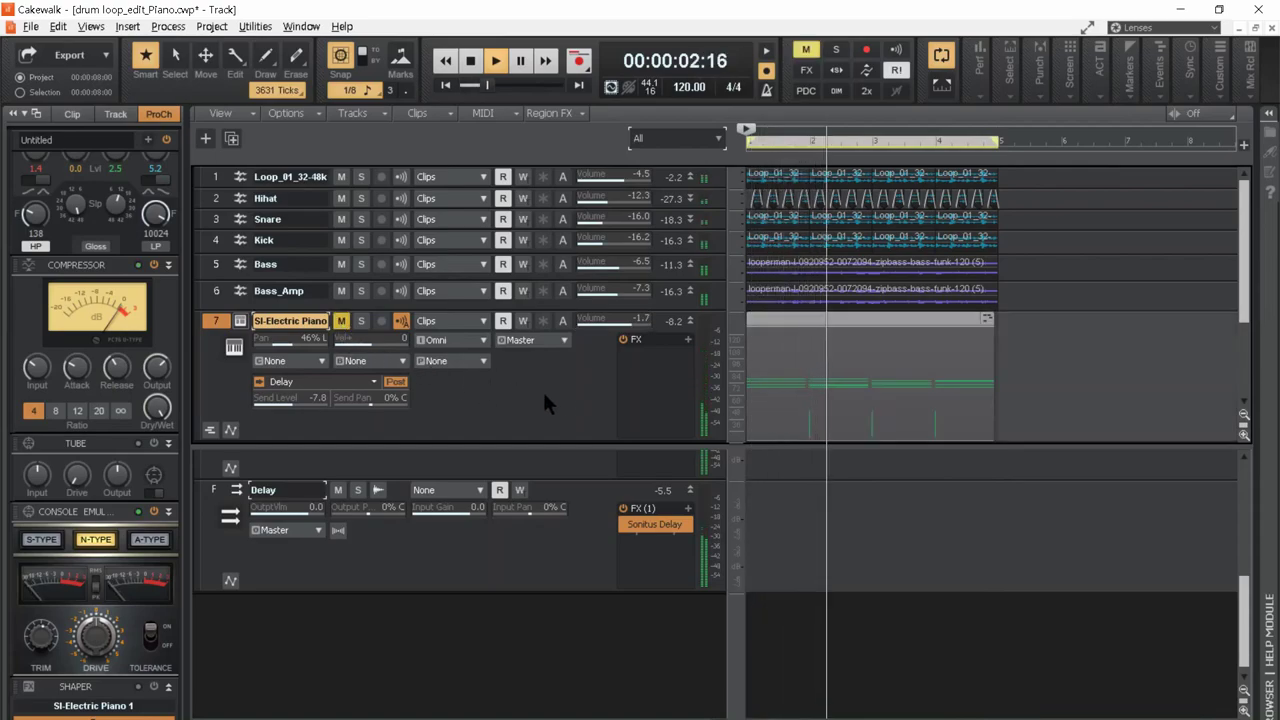
- Unmute the electric piano track and check the Master bus level with the full mix playing
click(341, 321)
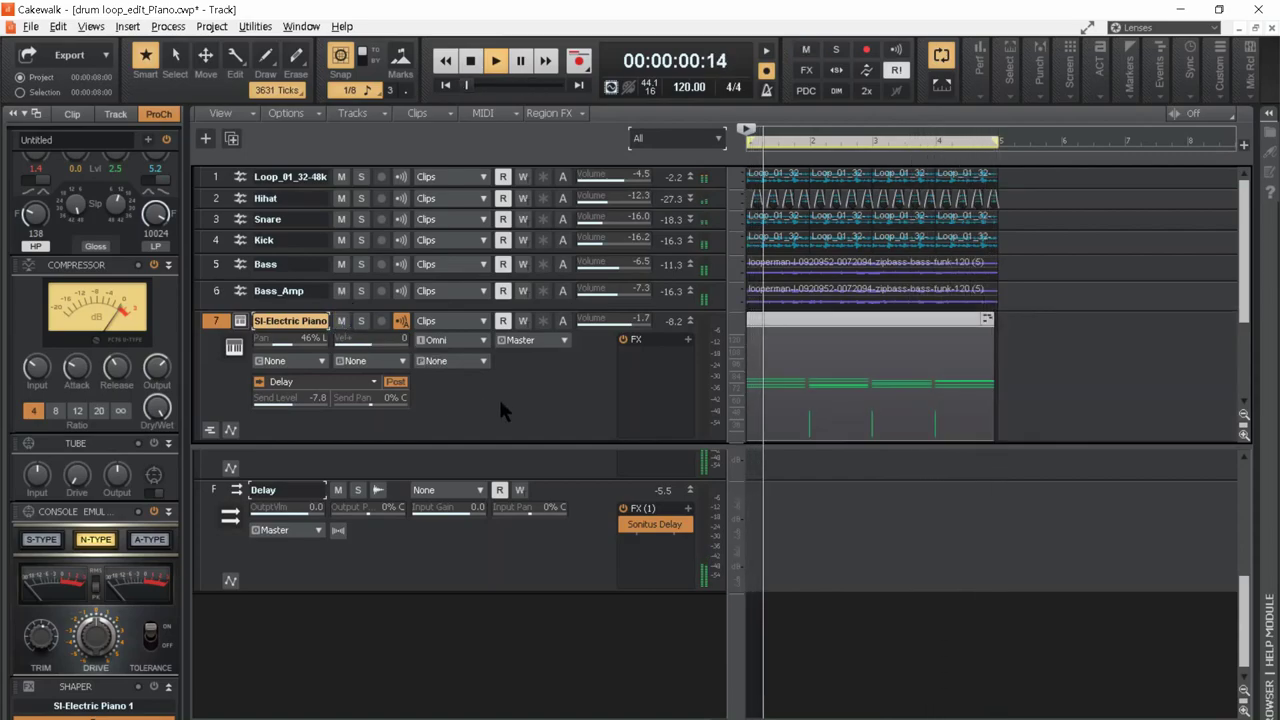
scroll(579, 562, up, 5)
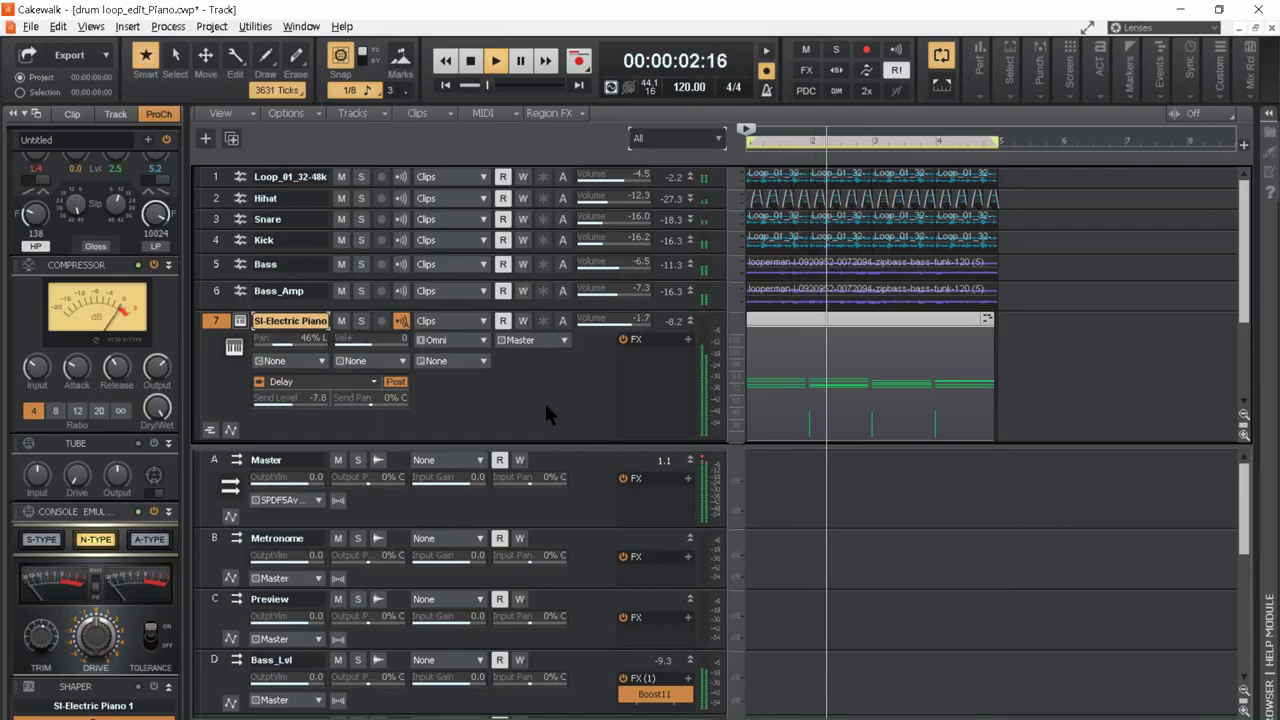
- Set the electric piano compressor's Attack to 0.7 ms, fine-tune its Release, and stop playback
mouse_move(77, 368)
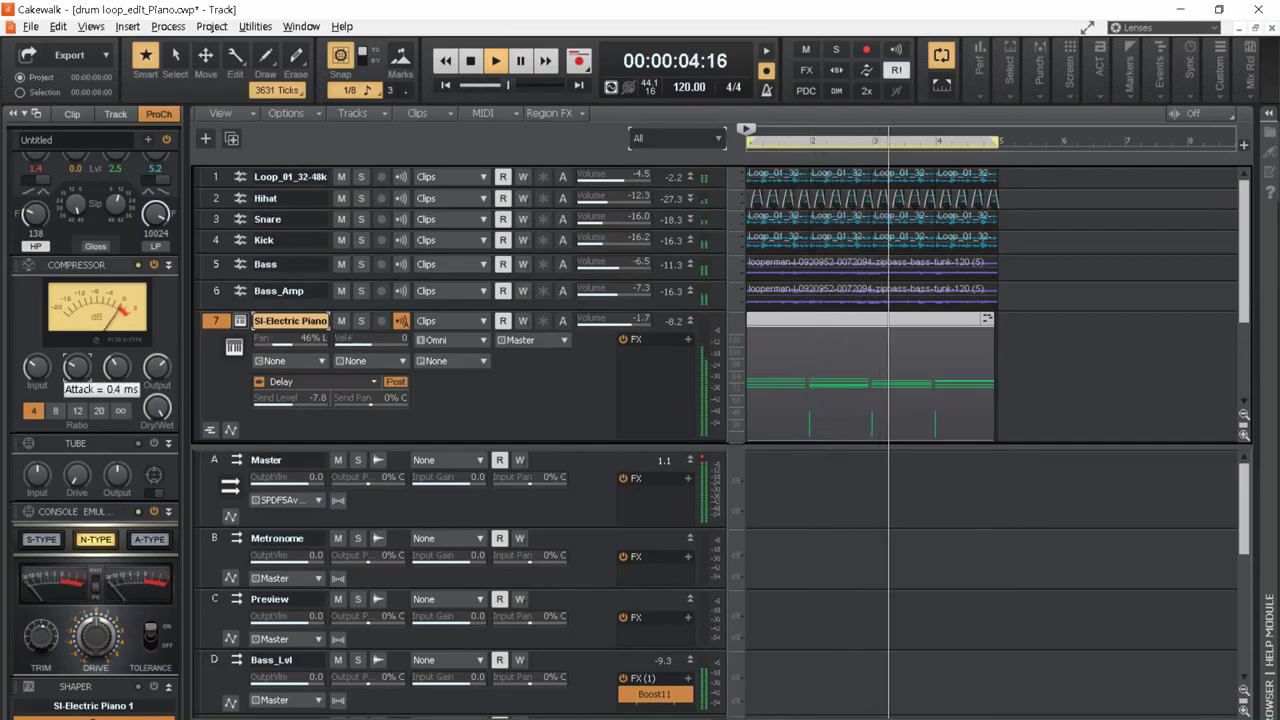
drag(77, 368, 77, 358)
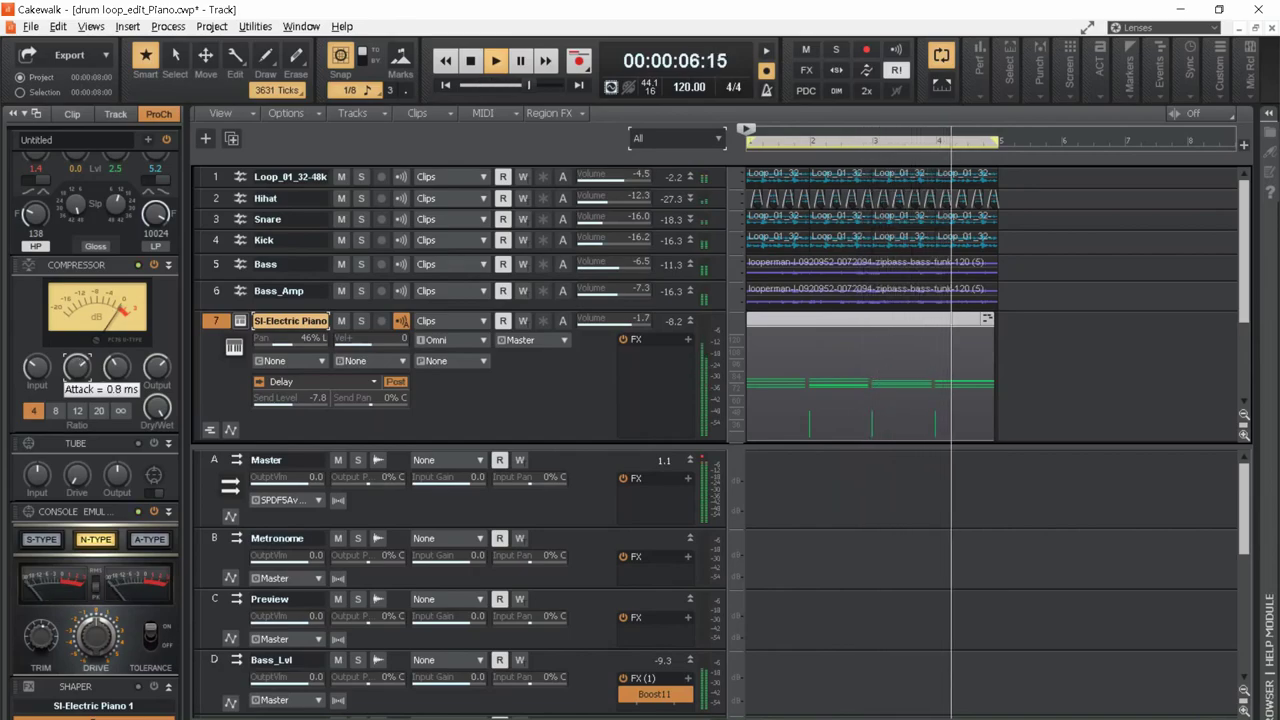
drag(77, 367, 77, 372)
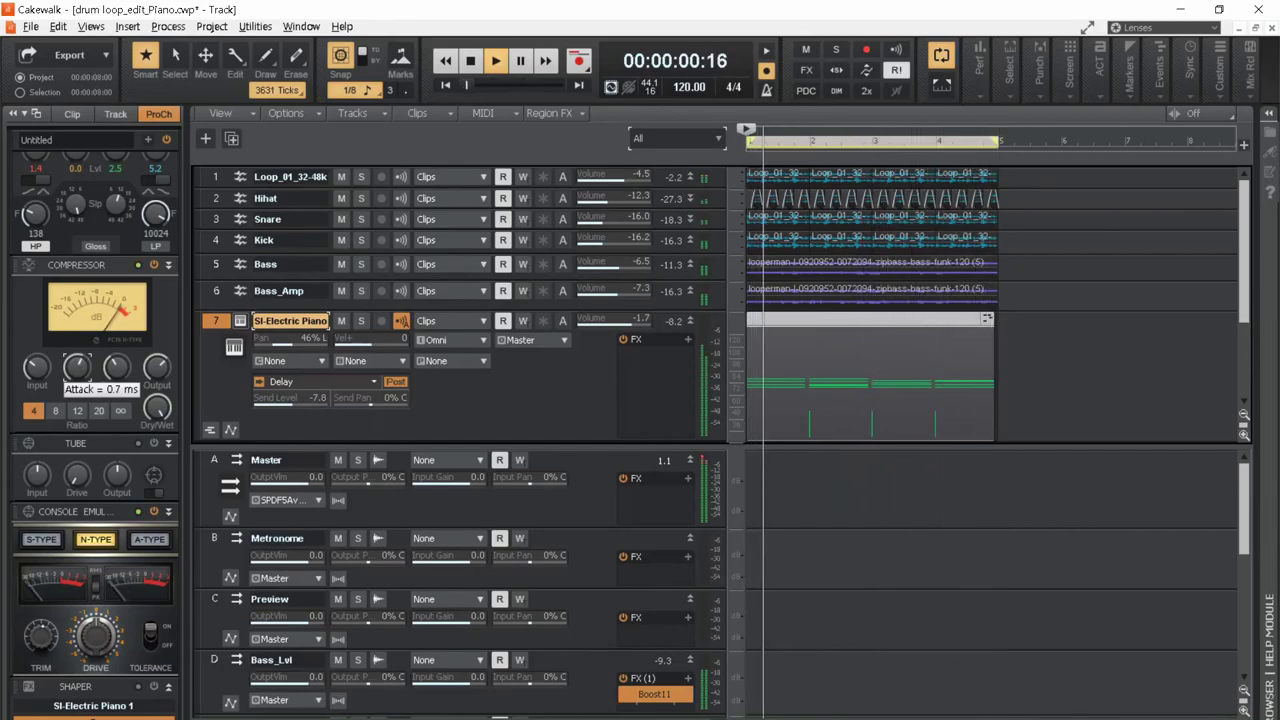
drag(120, 372, 120, 402)
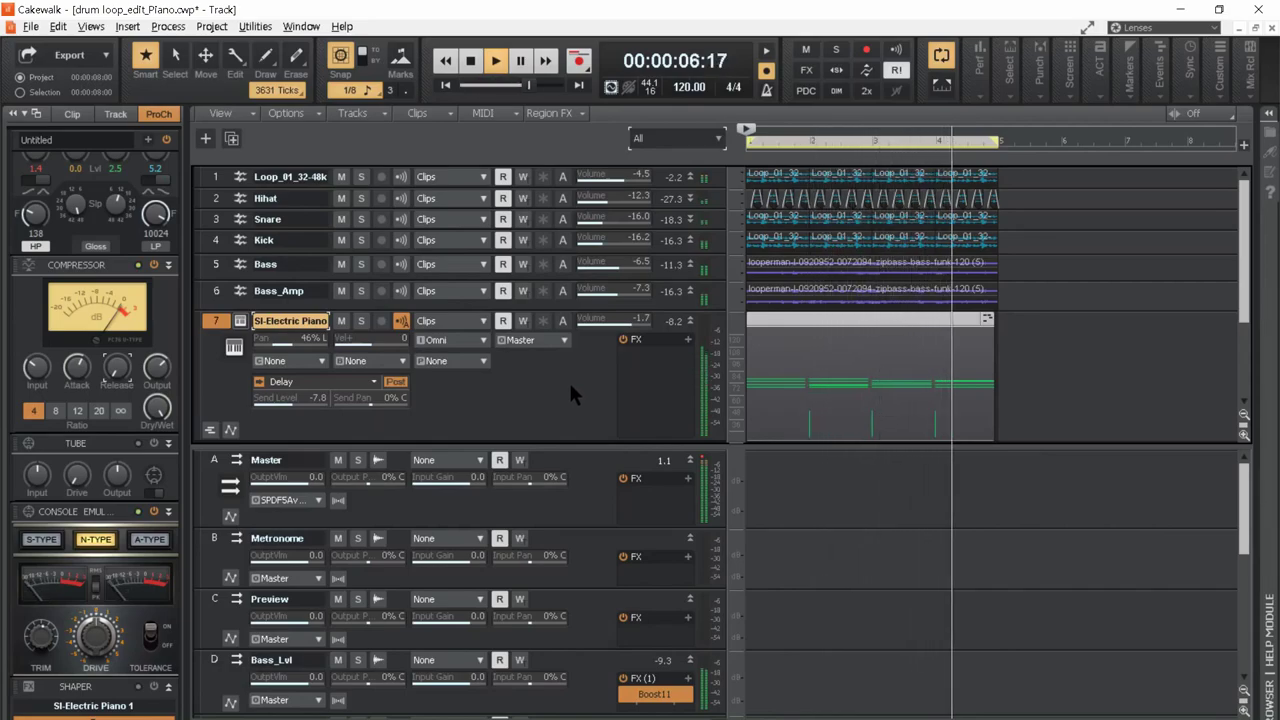
key(space)
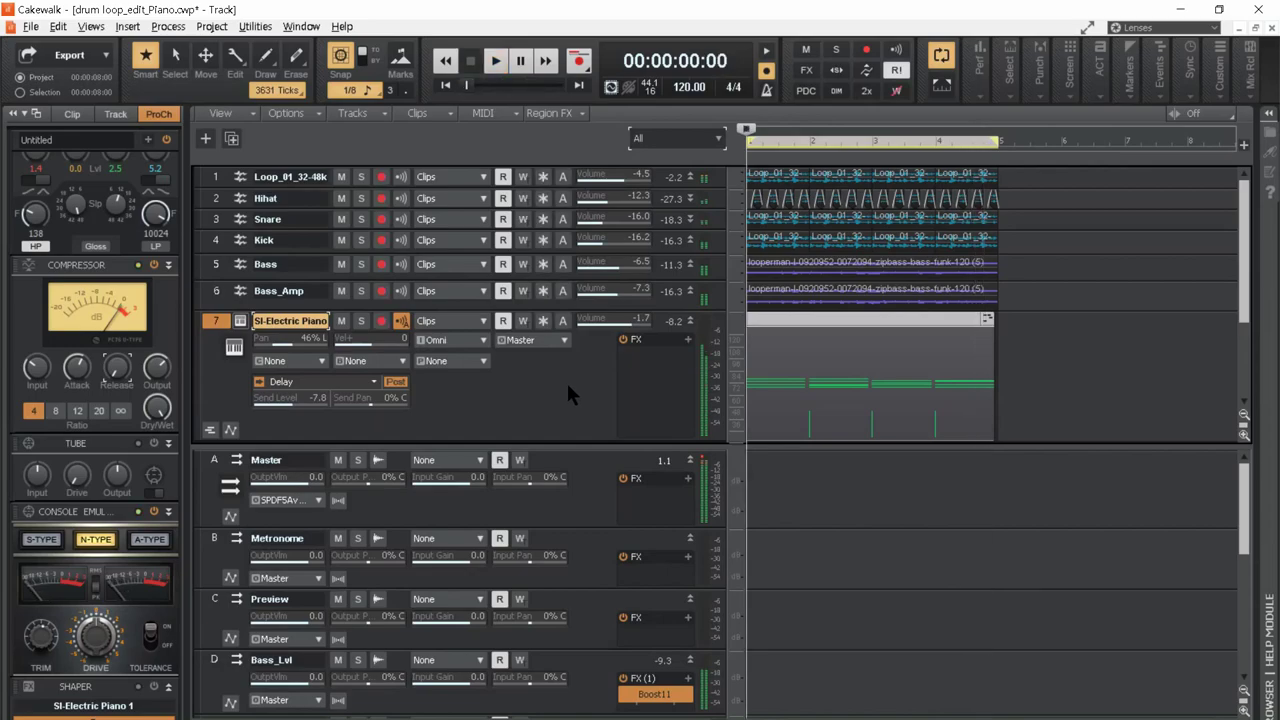